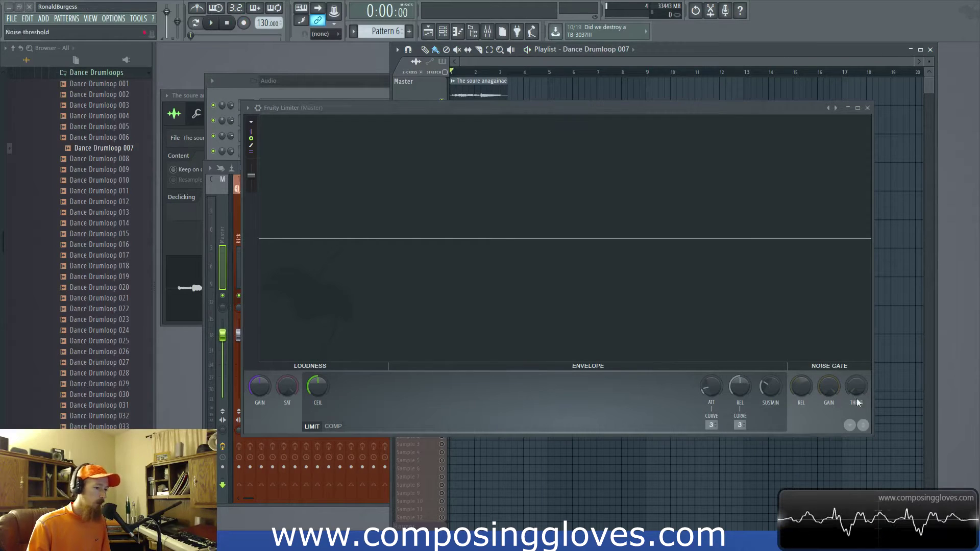
click(495, 116)
drag(495, 112, 494, 111)
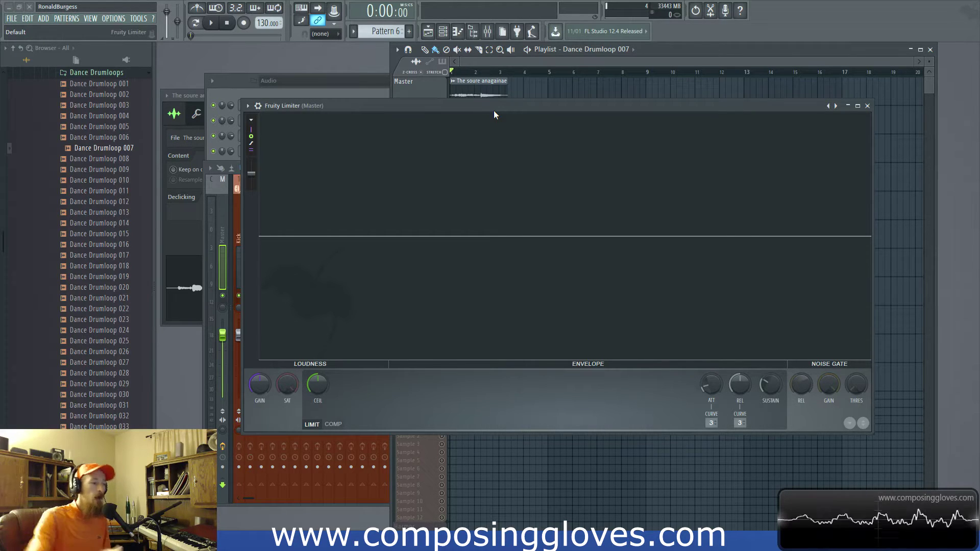
drag(498, 106, 491, 105)
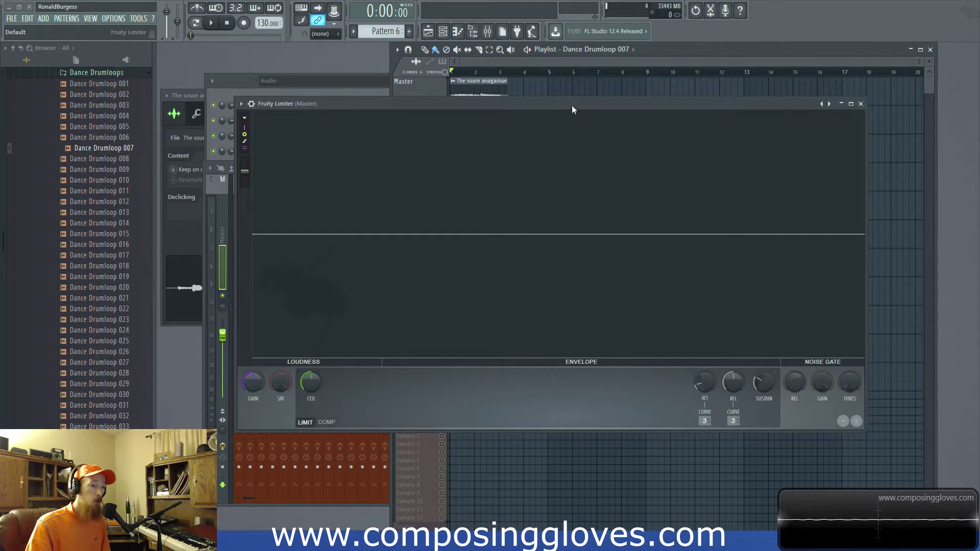
drag(571, 105, 572, 109)
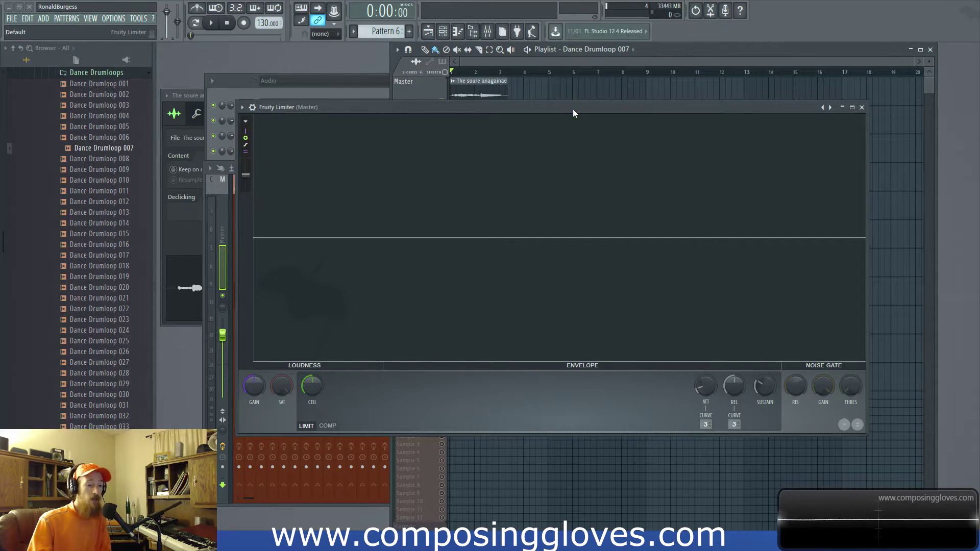
Step: Compare the compressor's threshold, knee and ratio controls with the limiter's controls, and return to the limiter view
click(328, 426)
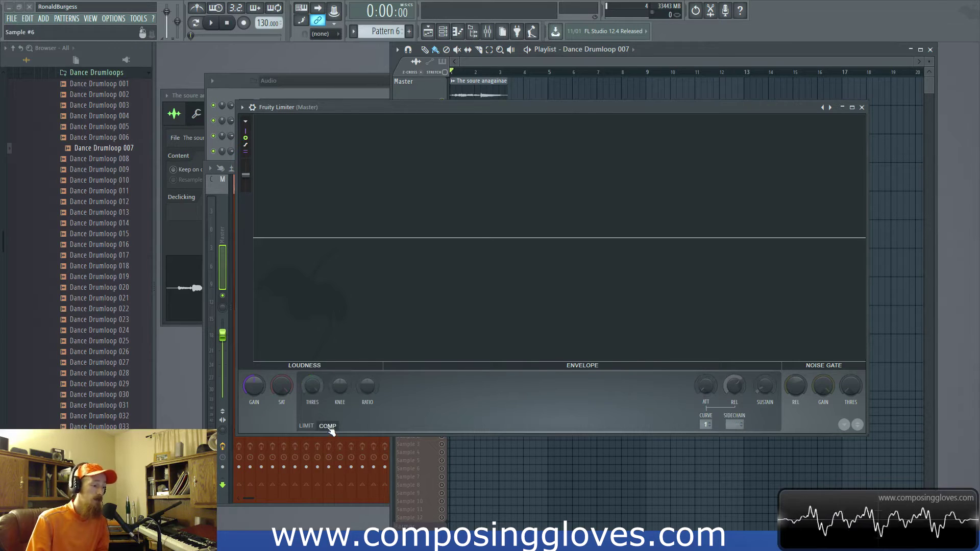
click(307, 426)
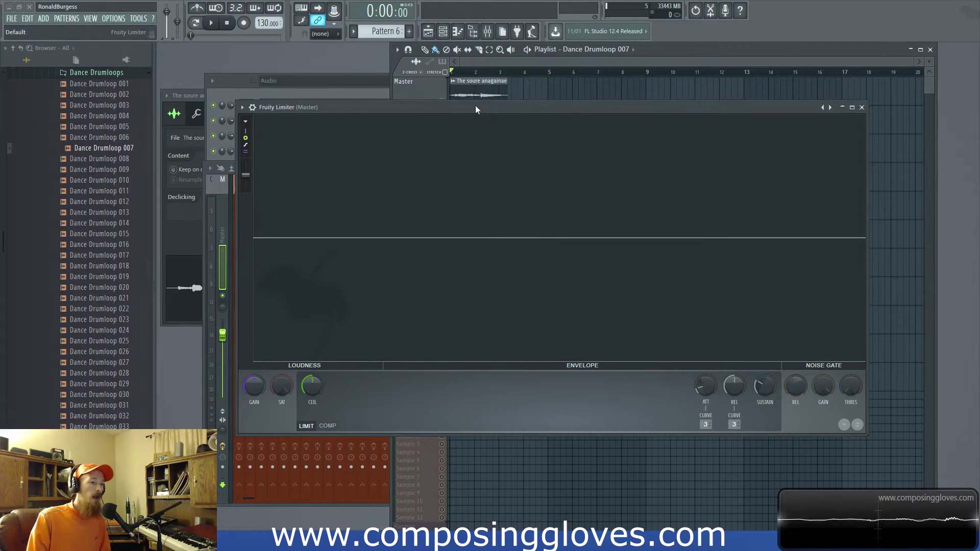
drag(476, 105, 477, 93)
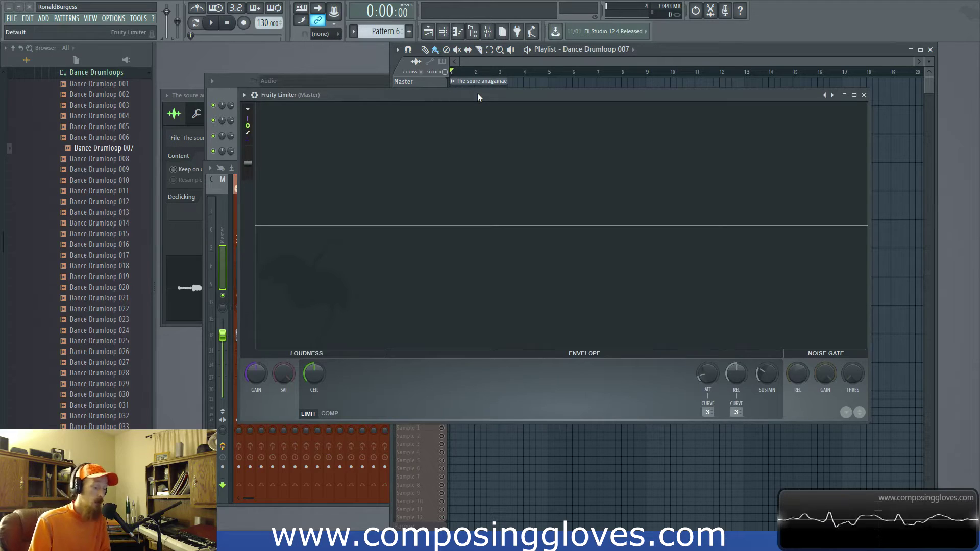
drag(476, 92, 507, 92)
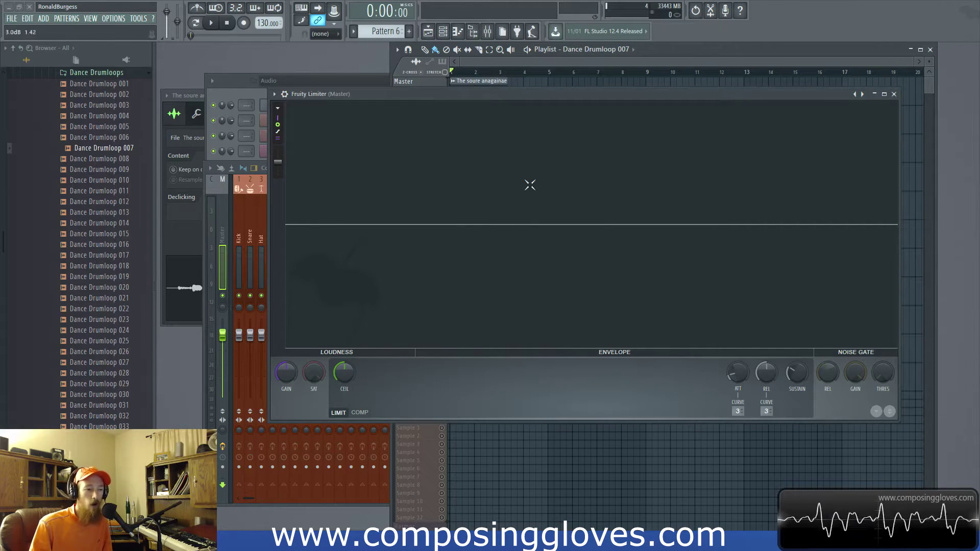
drag(509, 97, 520, 89)
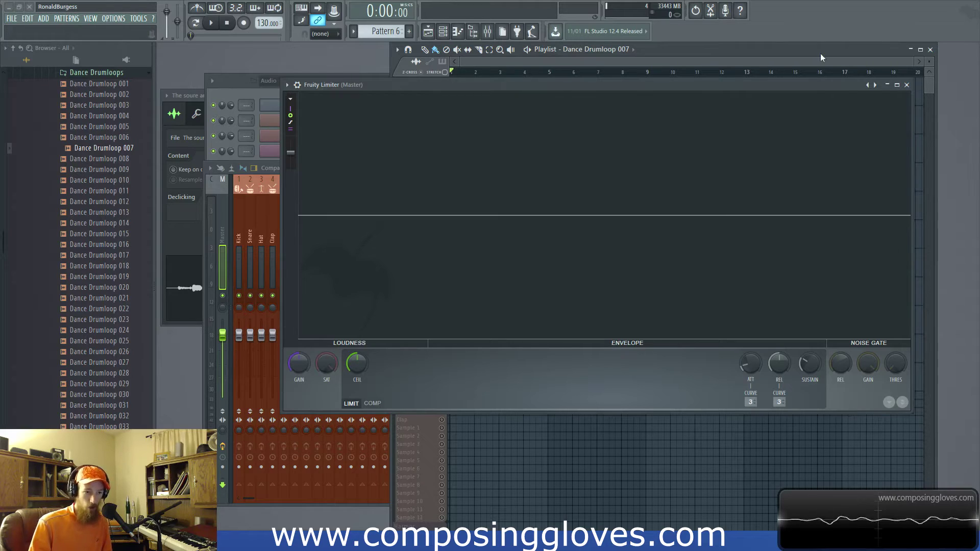
drag(562, 85, 556, 86)
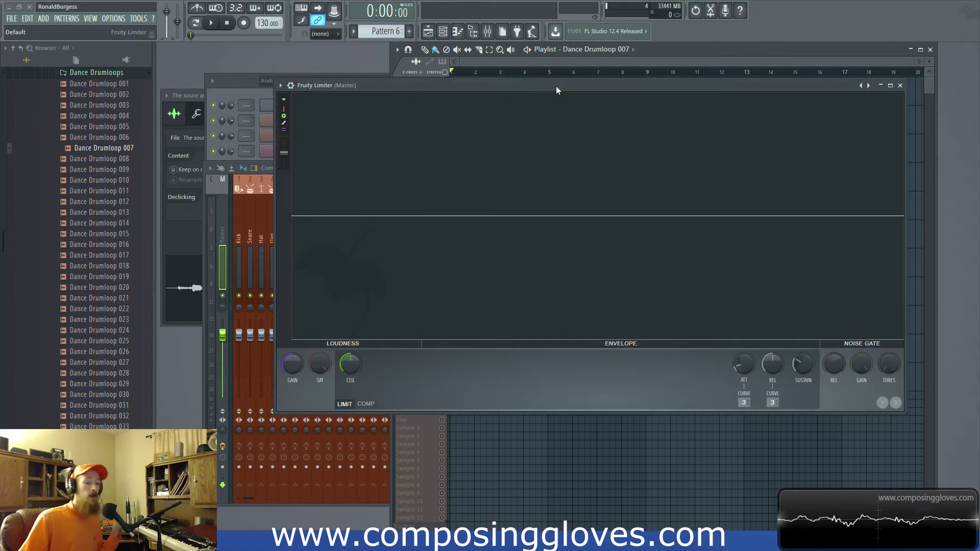
click(366, 404)
drag(350, 364, 350, 393)
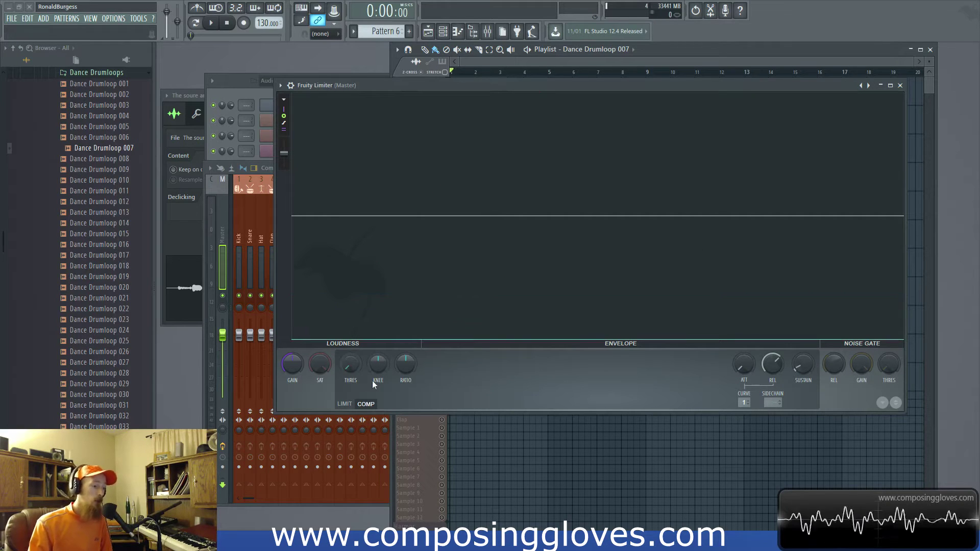
click(345, 403)
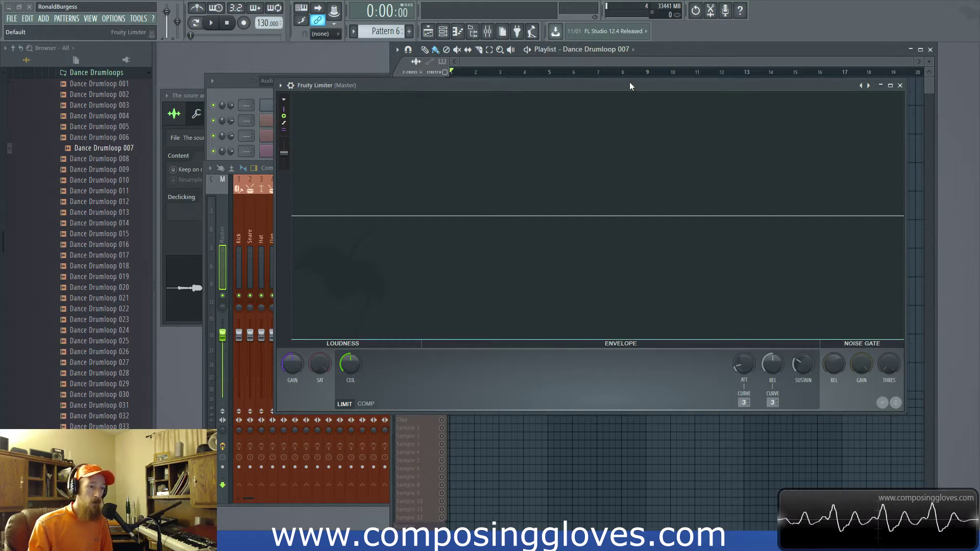
Step: Lower the limiter's ceiling below 0 dB
drag(627, 84, 628, 80)
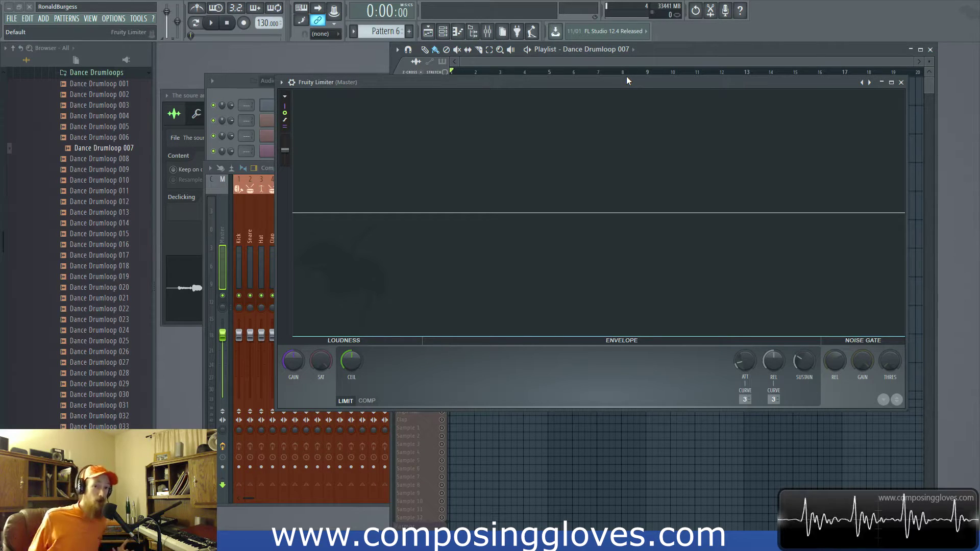
drag(351, 361, 351, 367)
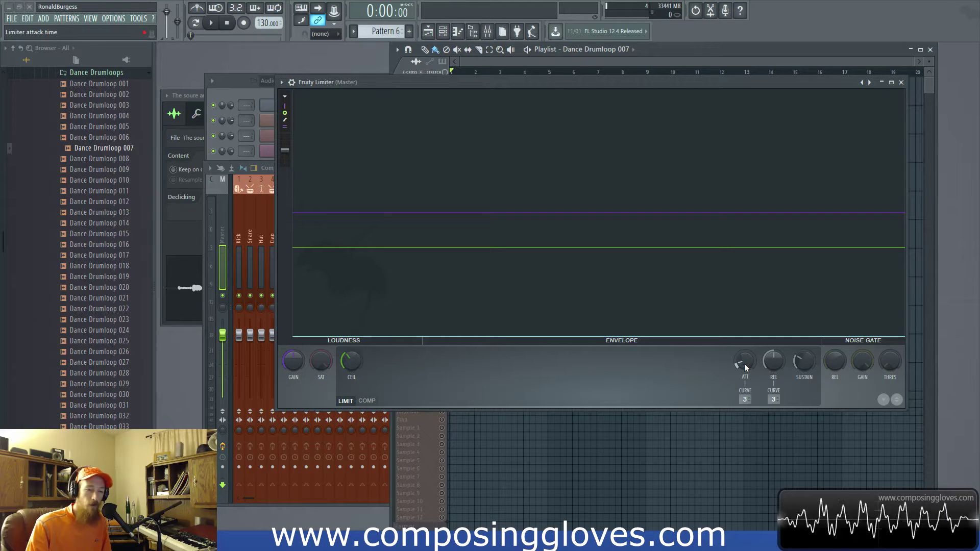
drag(553, 86, 562, 68)
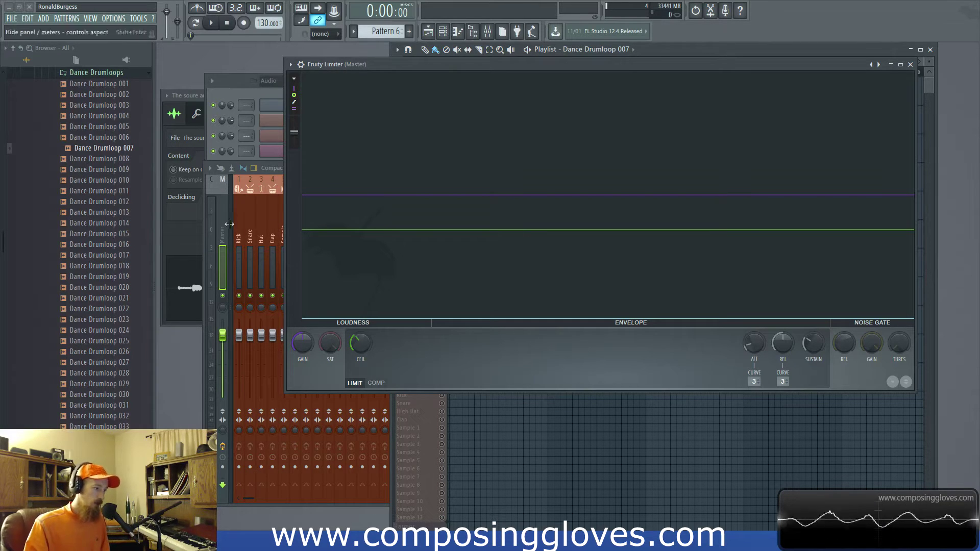
Step: Check the mixer's plugin delay compensation options without changing them
click(220, 229)
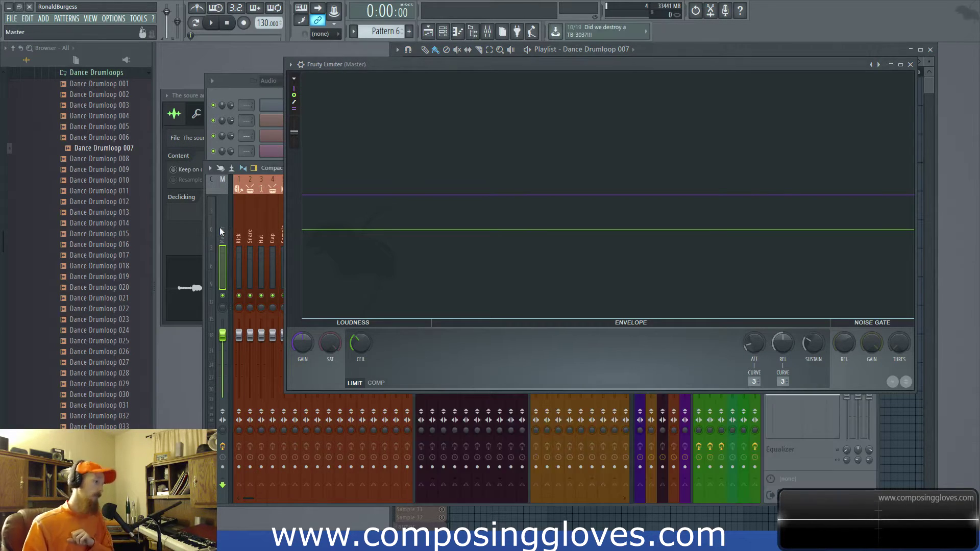
click(209, 169)
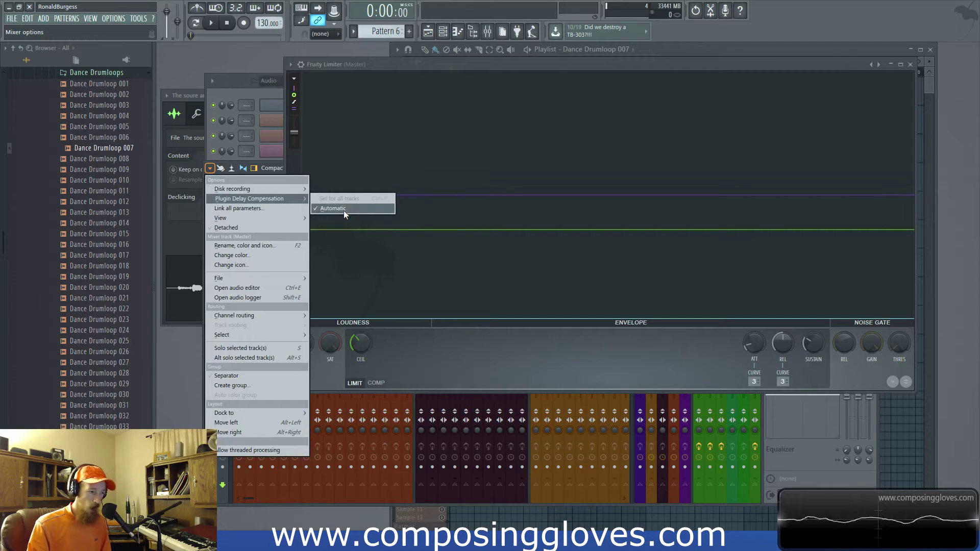
click(574, 68)
Step: Raise the limiter's ceiling to slightly above 0 dB and try out the saturation threshold
drag(597, 68, 545, 77)
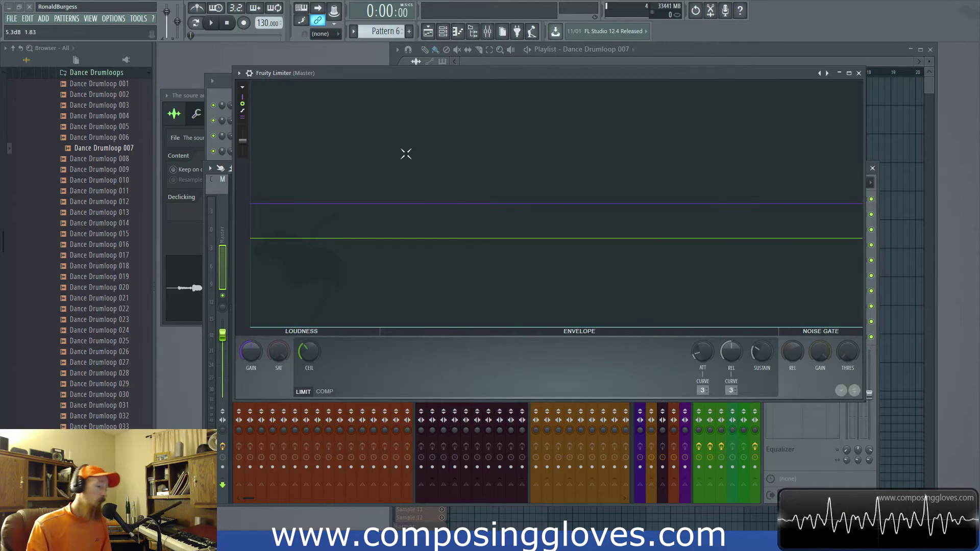
mouse_move(400, 75)
mouse_down()
mouse_move(440, 74)
mouse_move(406, 71)
mouse_up()
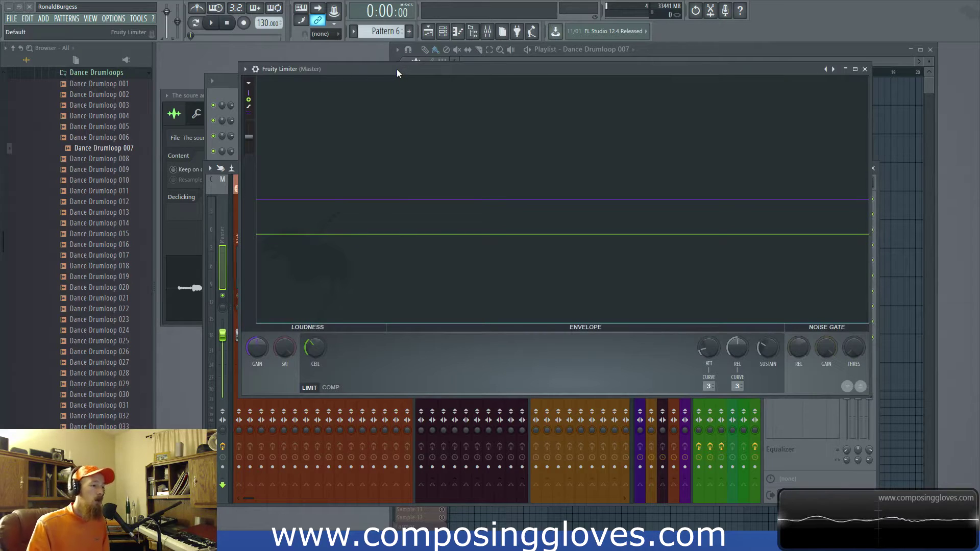
drag(397, 70, 400, 69)
scroll(319, 347, up, 5)
scroll(295, 351, up, 5)
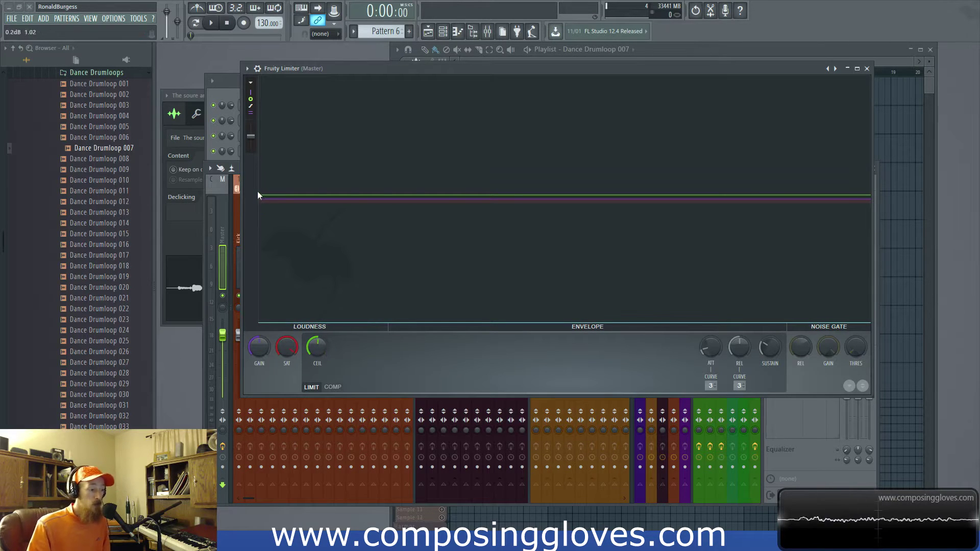
scroll(298, 345, down, 5)
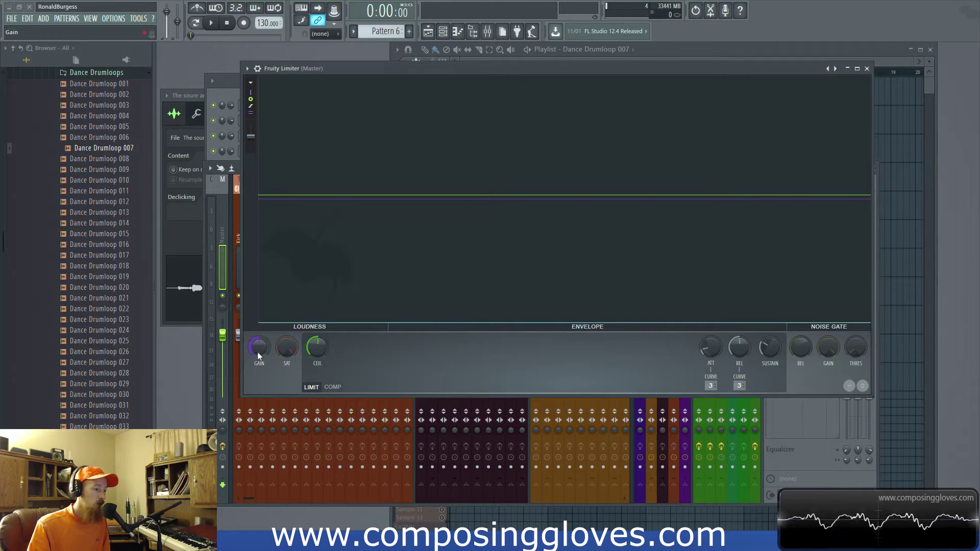
Step: View the compressor controls briefly, and return Fruity Limiter to its default limiter settings
click(333, 387)
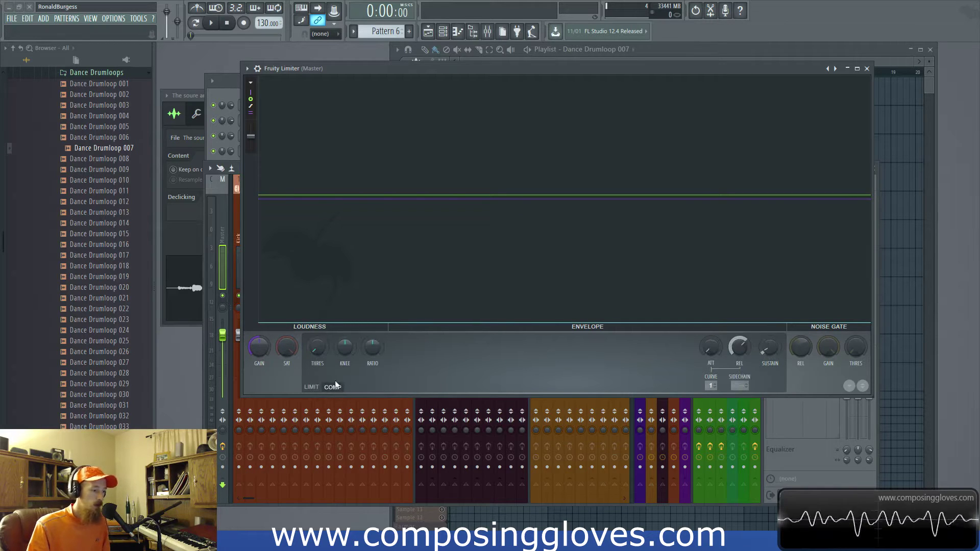
click(831, 69)
click(857, 74)
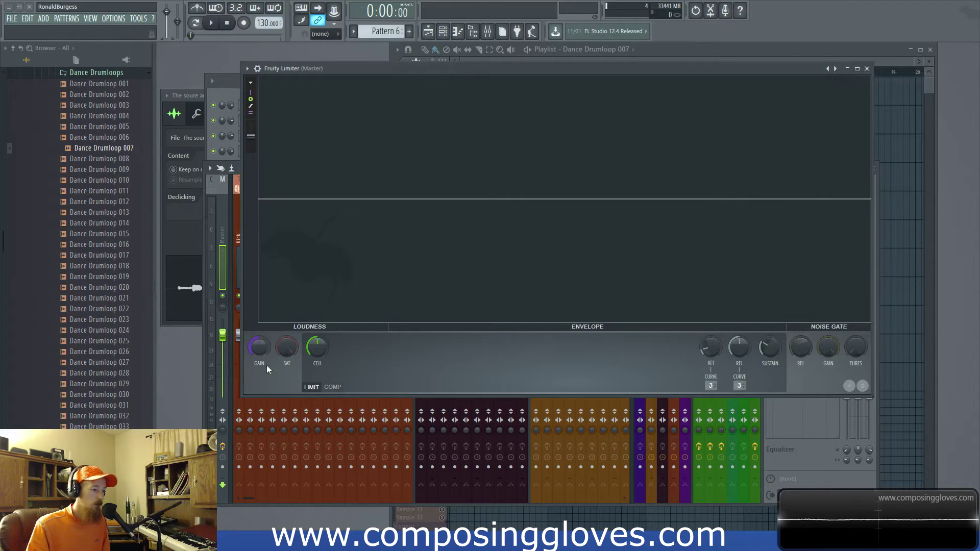
scroll(259, 351, down, 8)
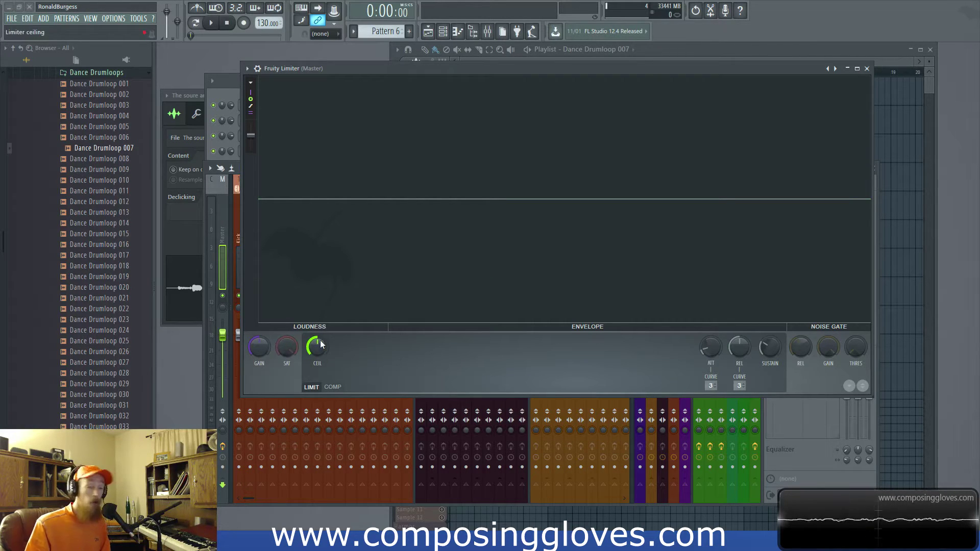
Step: Play the playlist's audio clip through the master limiter and stop it, keeping its waveform in the limiter graph
drag(692, 70, 568, 118)
click(488, 62)
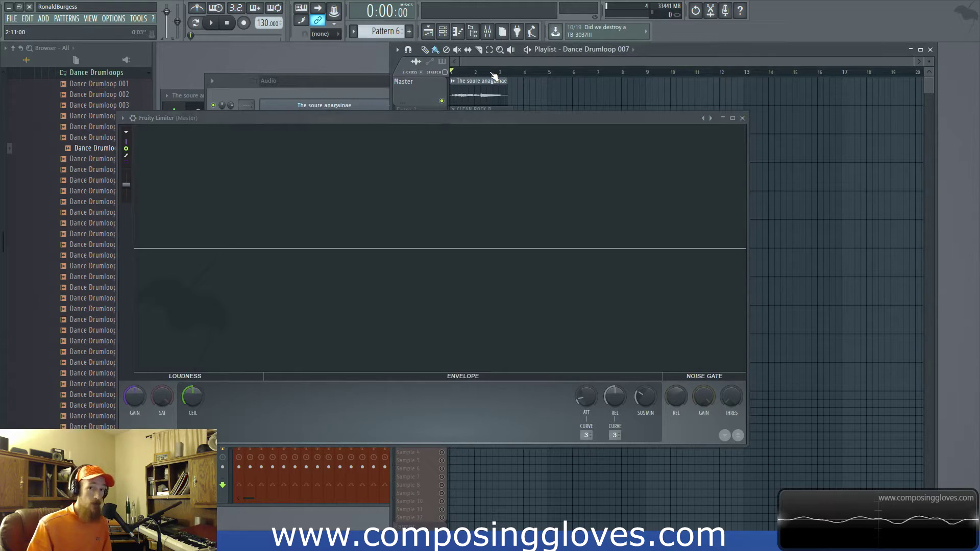
drag(540, 117, 642, 94)
key(space)
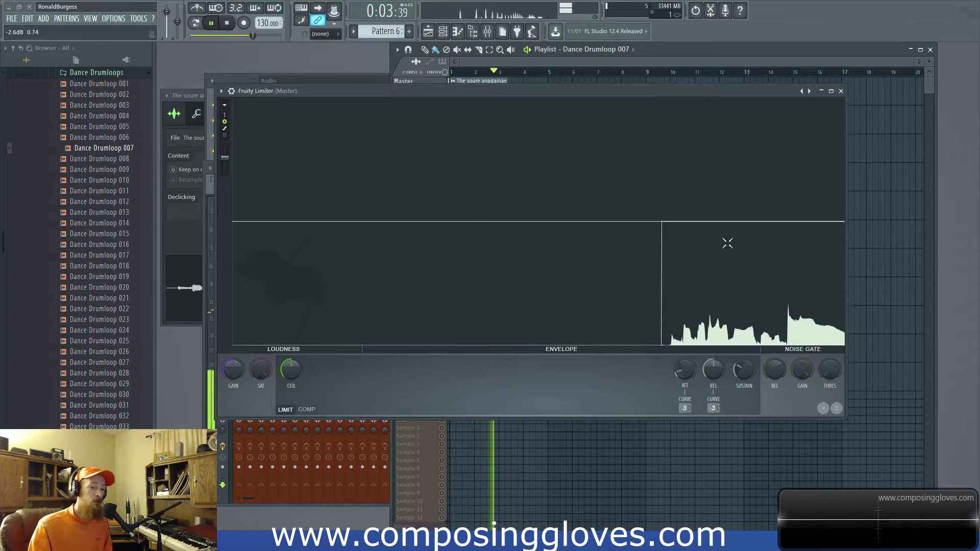
key(space)
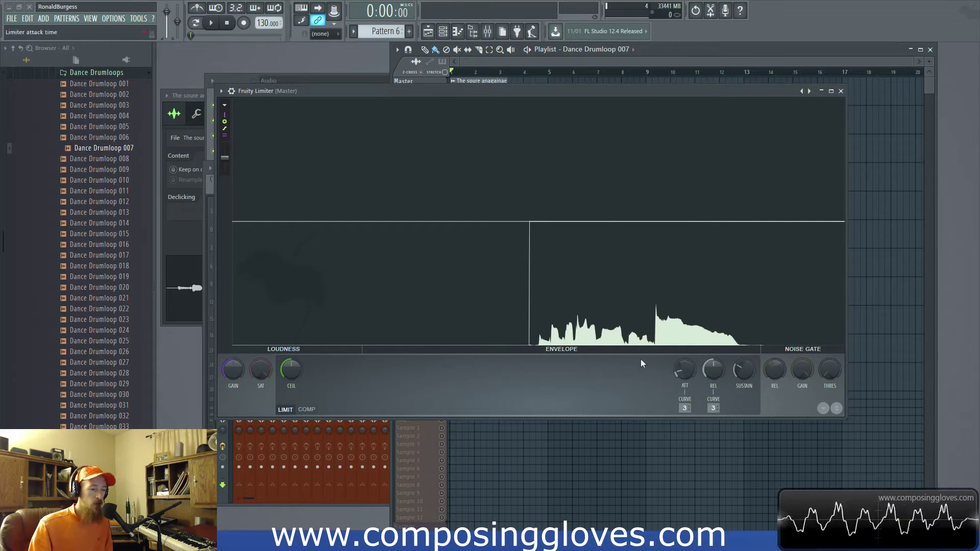
drag(494, 92, 526, 78)
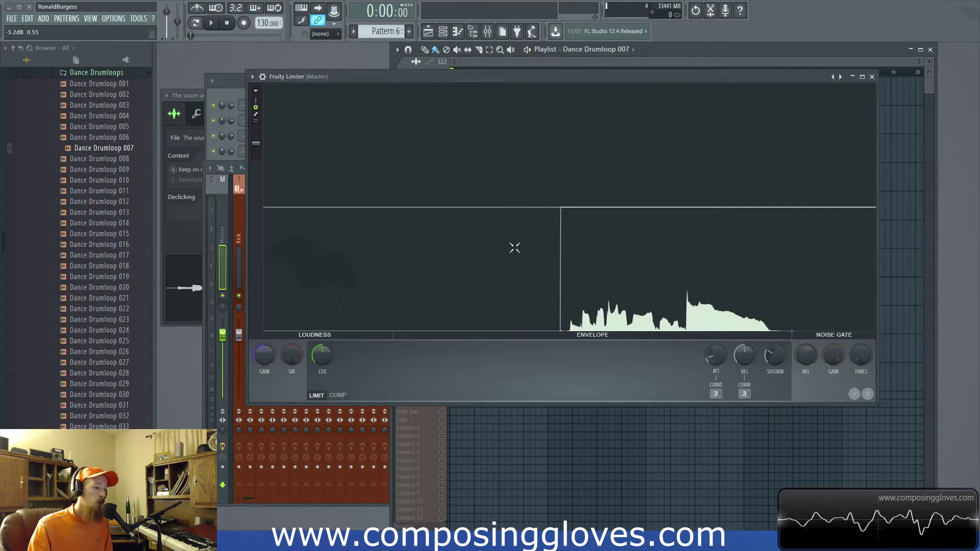
mouse_move(498, 75)
mouse_down()
mouse_move(494, 63)
mouse_move(497, 76)
mouse_up()
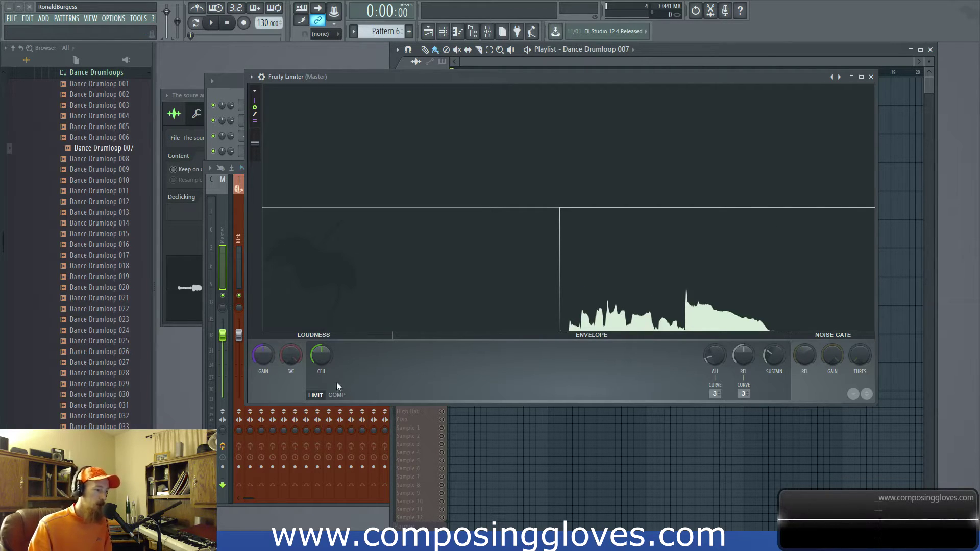
Step: Toggle the input and output level displays in the limiter graph to view each alone, ending with both shown
click(256, 108)
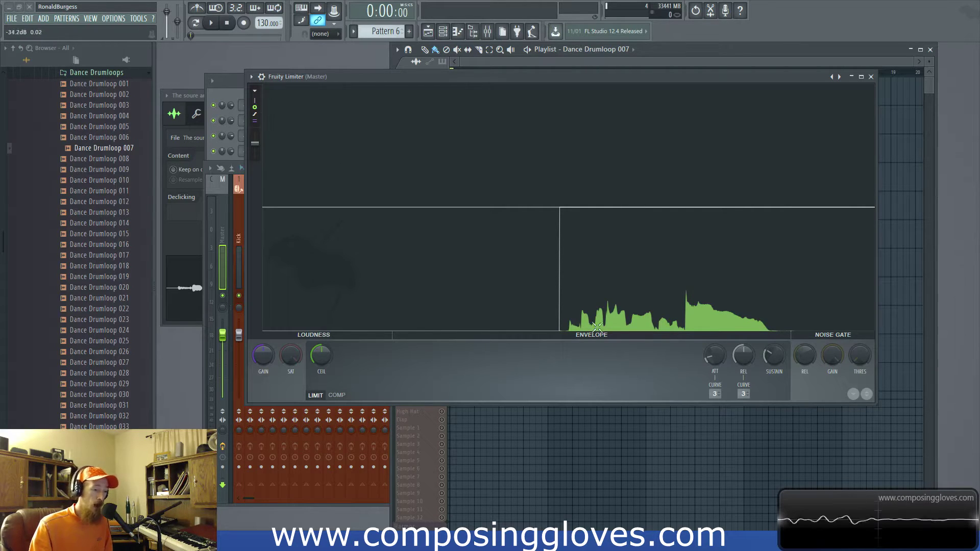
click(256, 113)
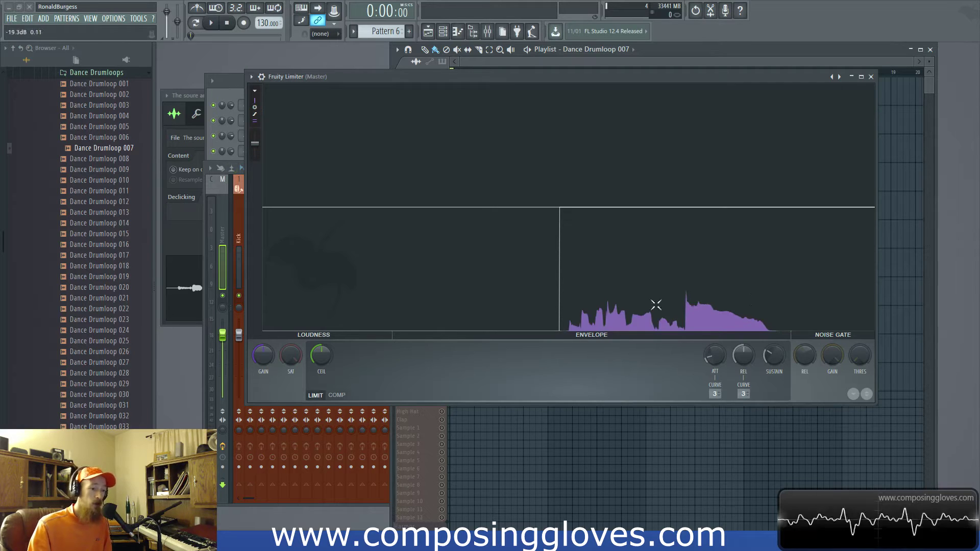
click(256, 115)
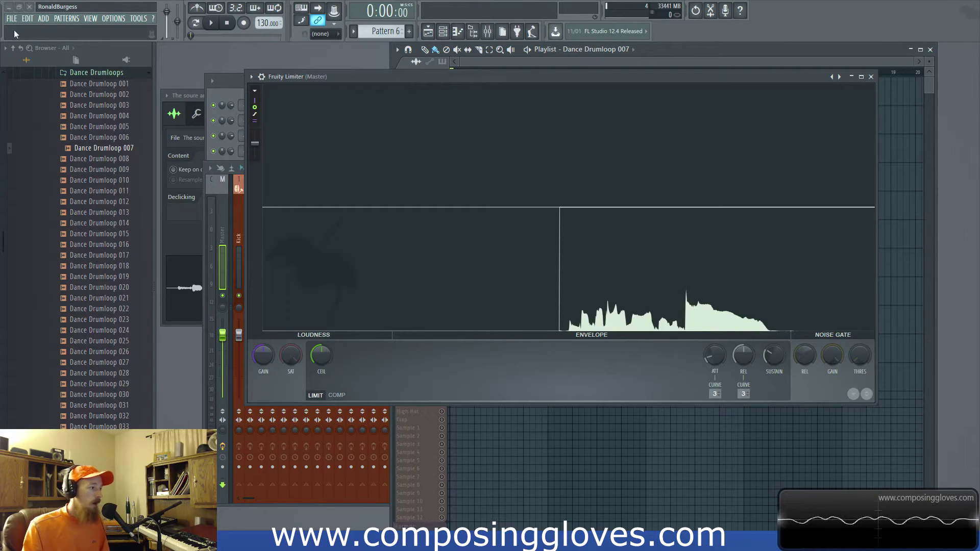
Step: Hide and show the level markers in the limiter graph, raising the gain line well above the ceiling in between
click(257, 124)
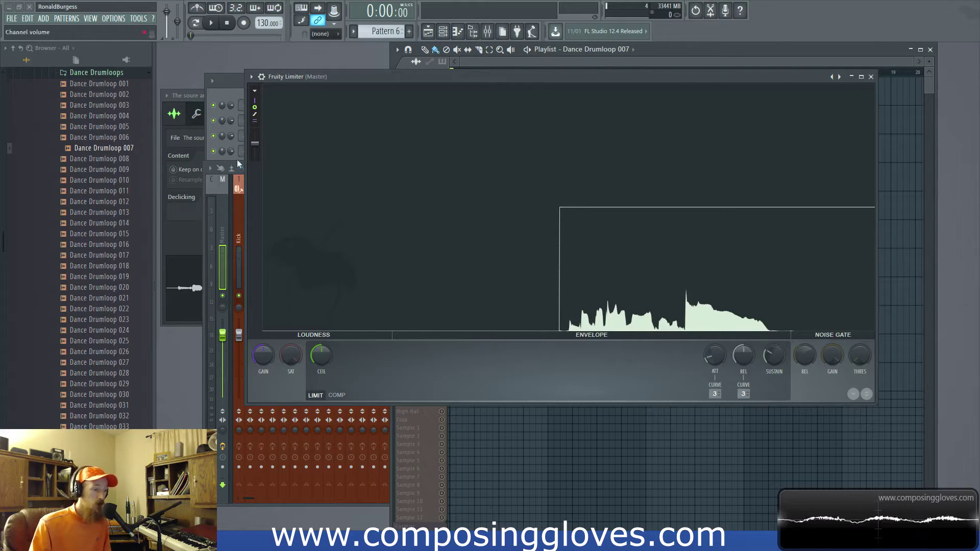
click(257, 124)
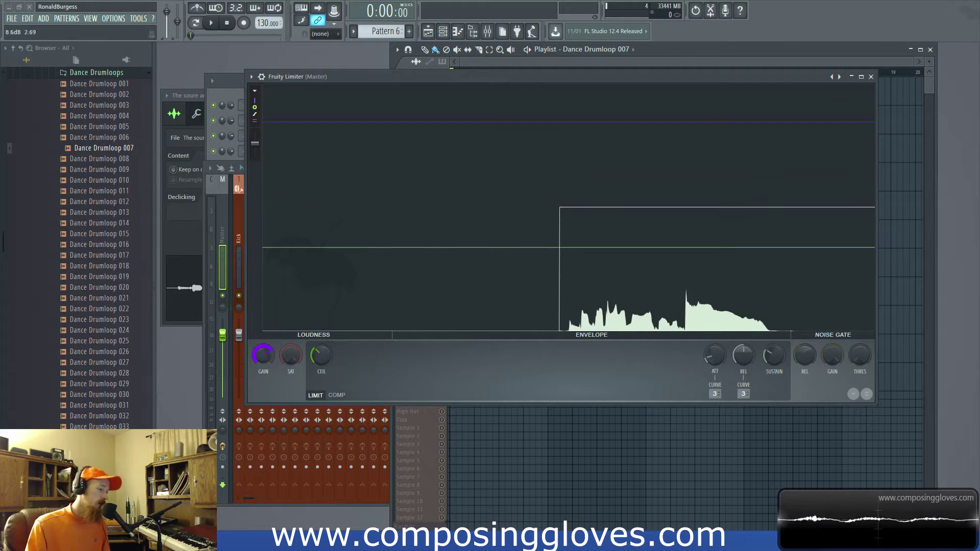
click(256, 124)
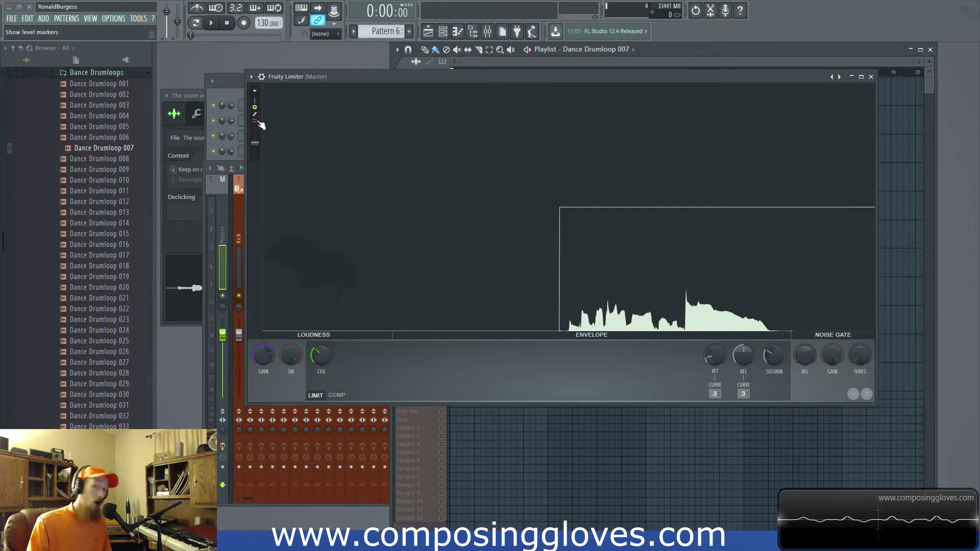
click(260, 124)
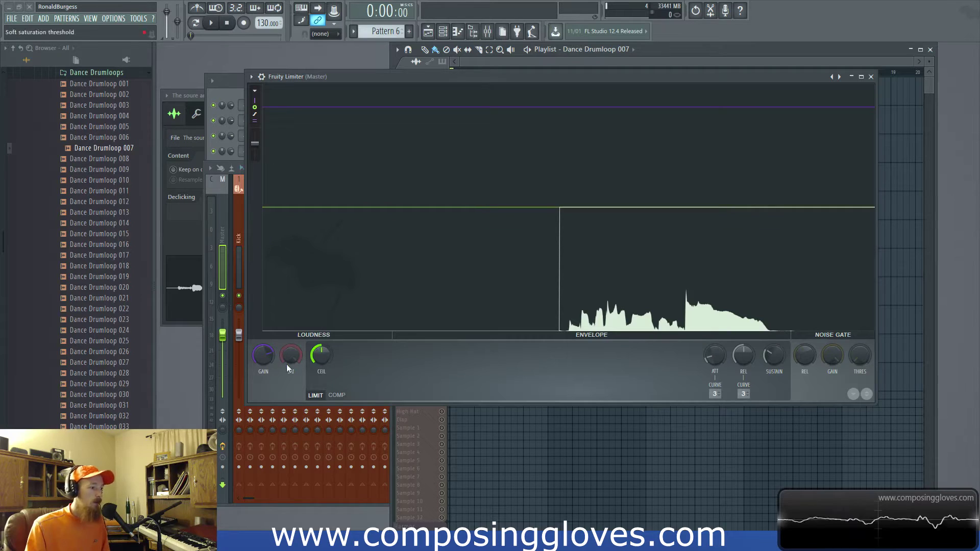
Step: Reset the limiter gain to its default level and move the Fruity Limiter window down to uncover the playlist's audio clip
scroll(258, 357, down, 3)
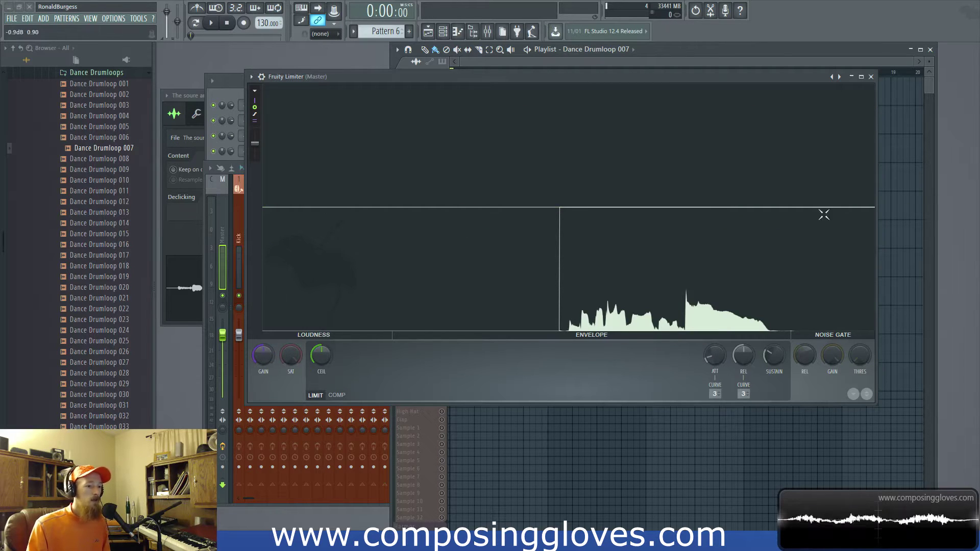
drag(442, 214, 775, 178)
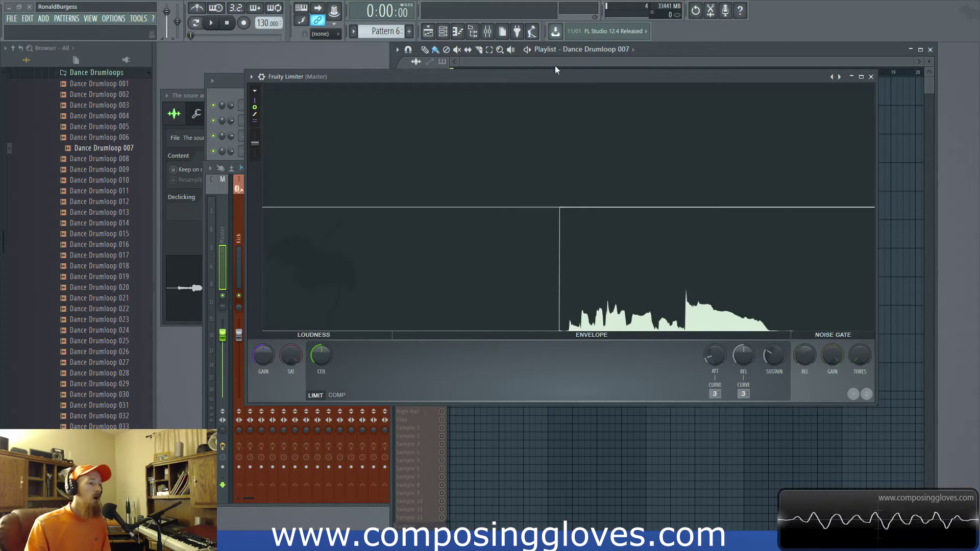
drag(550, 81, 566, 155)
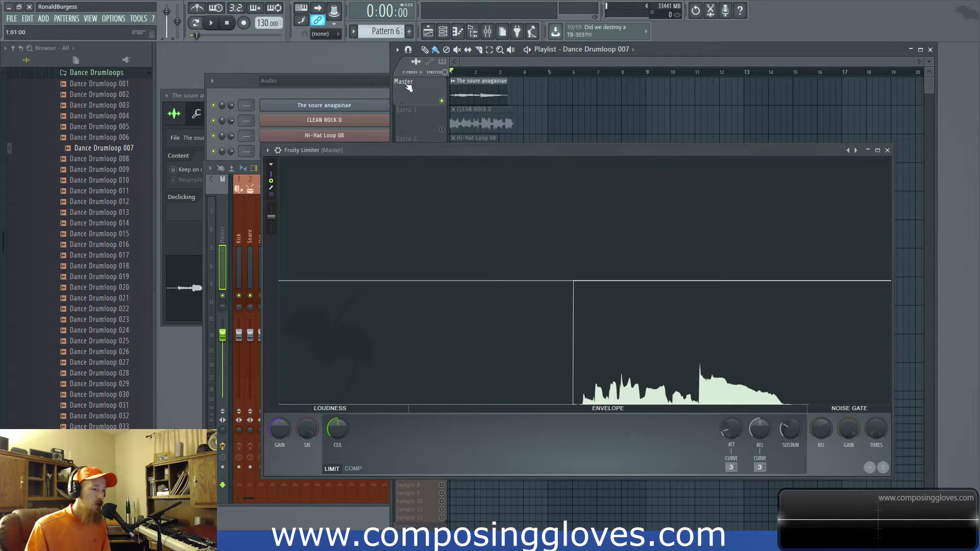
click(268, 150)
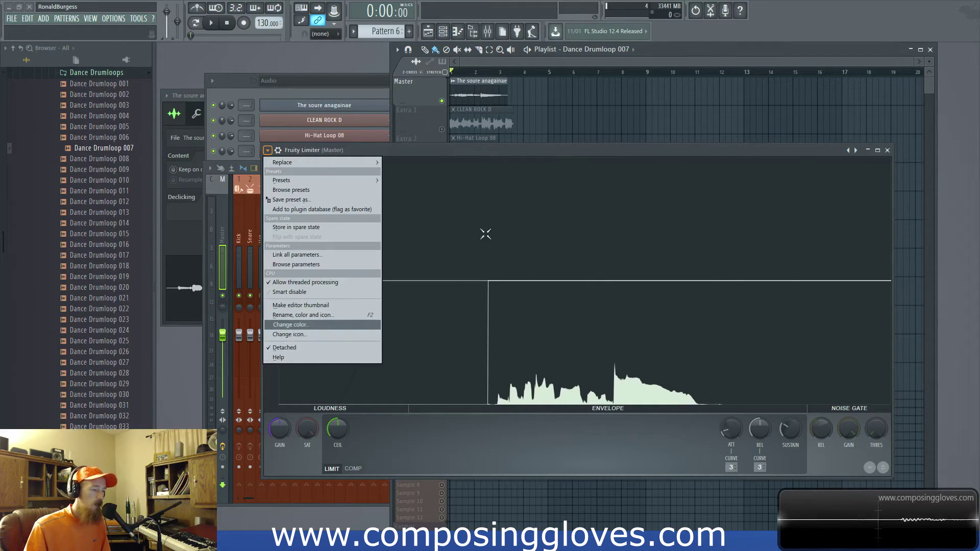
click(512, 156)
mouse_move(495, 153)
mouse_down()
mouse_move(571, 156)
mouse_move(495, 134)
mouse_move(491, 143)
mouse_up()
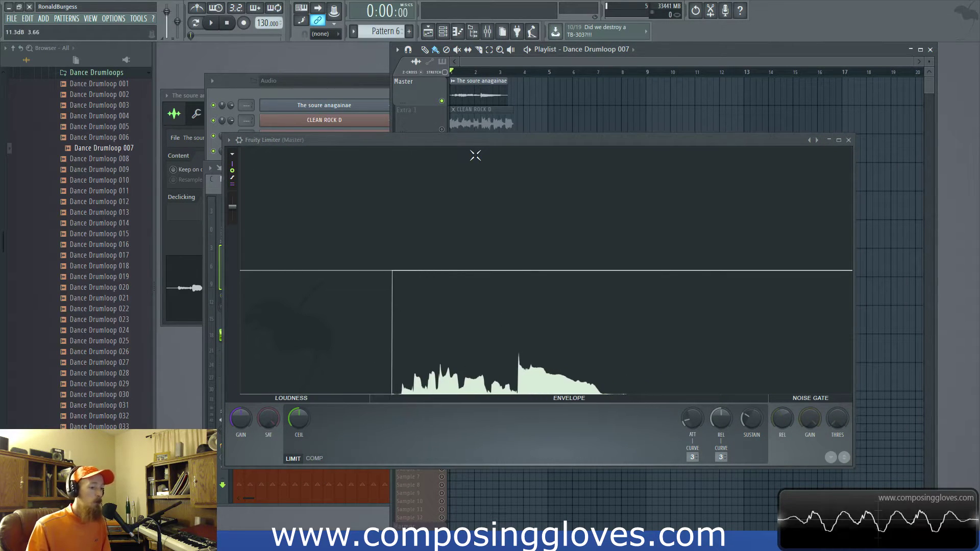
Step: Play the clip briefly at the present graph scrolling speed, and again with the scrolling speed lowered to its minimum
key(space)
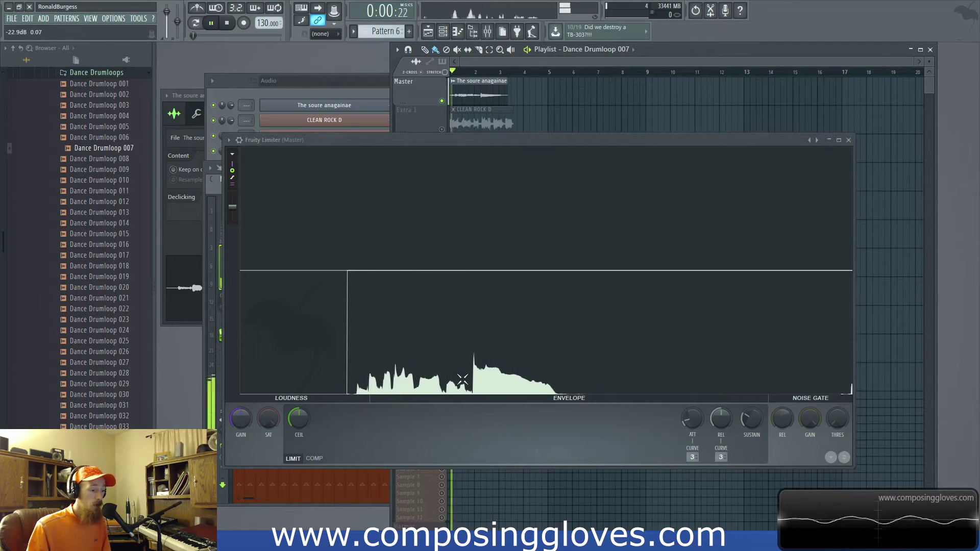
key(space)
drag(236, 210, 234, 223)
key(space)
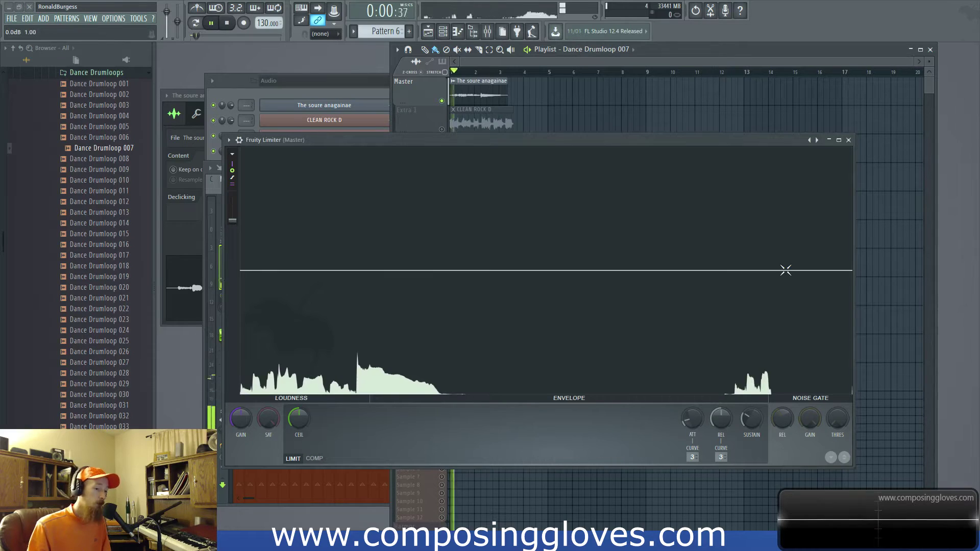
key(space)
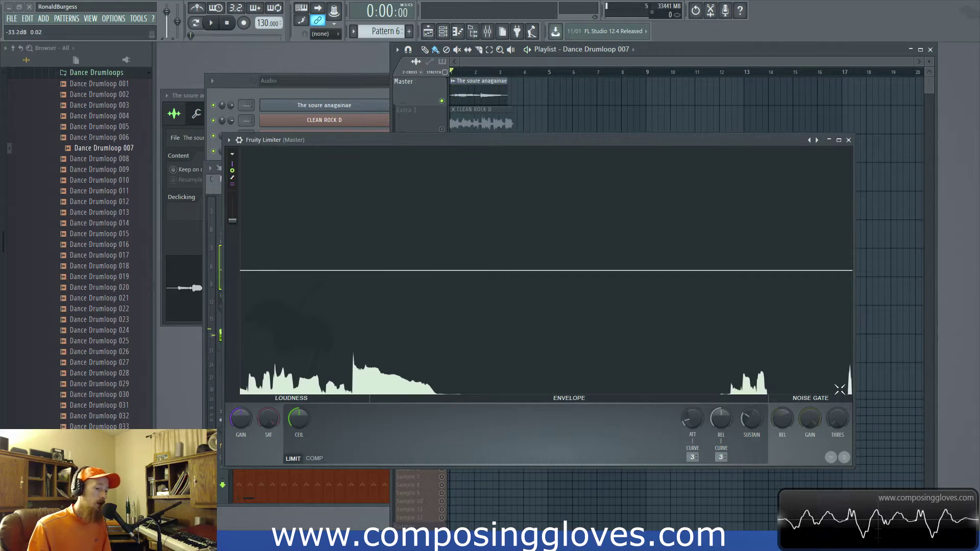
Step: Play the clip with a faster graph scrolling speed, and bring the speed back down slightly to a middle setting
drag(232, 220, 232, 195)
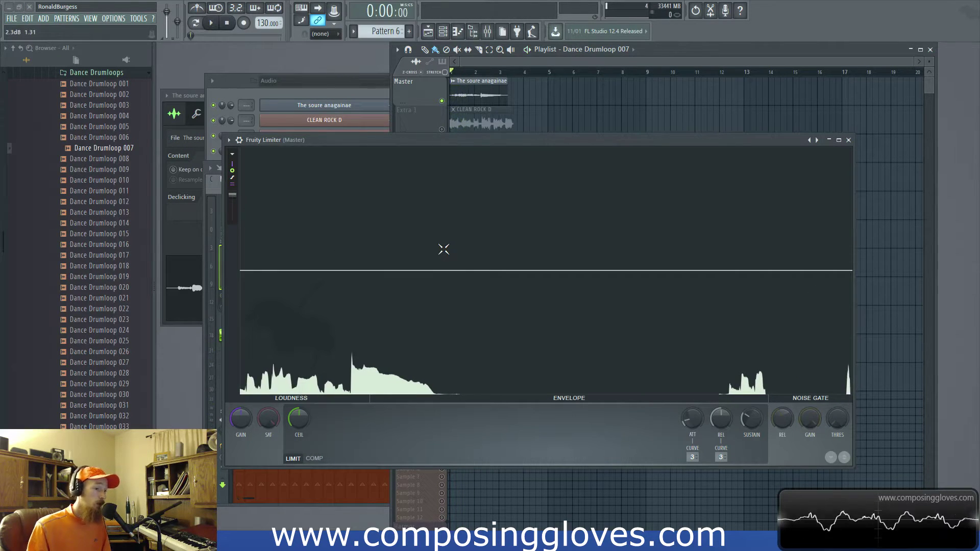
key(space)
key(space)
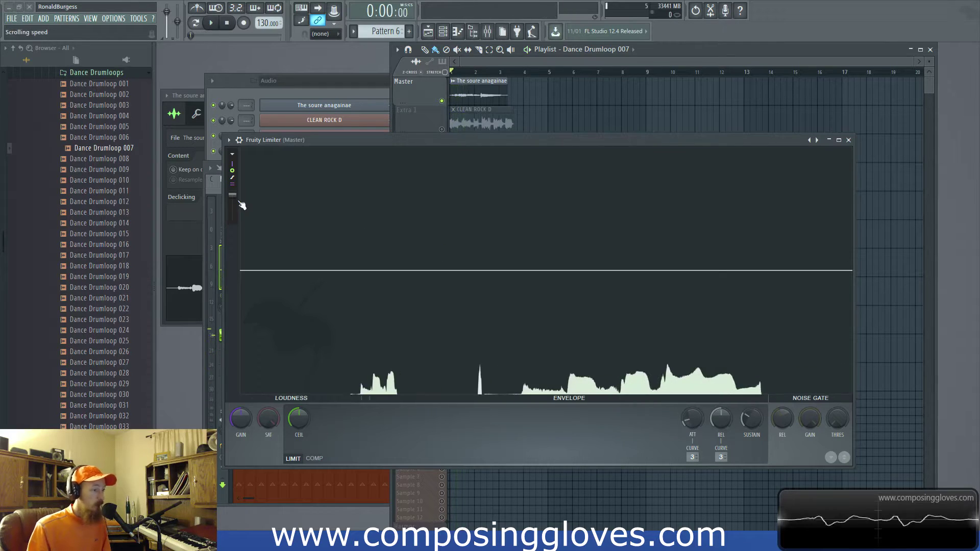
drag(233, 196, 236, 202)
drag(600, 142, 649, 81)
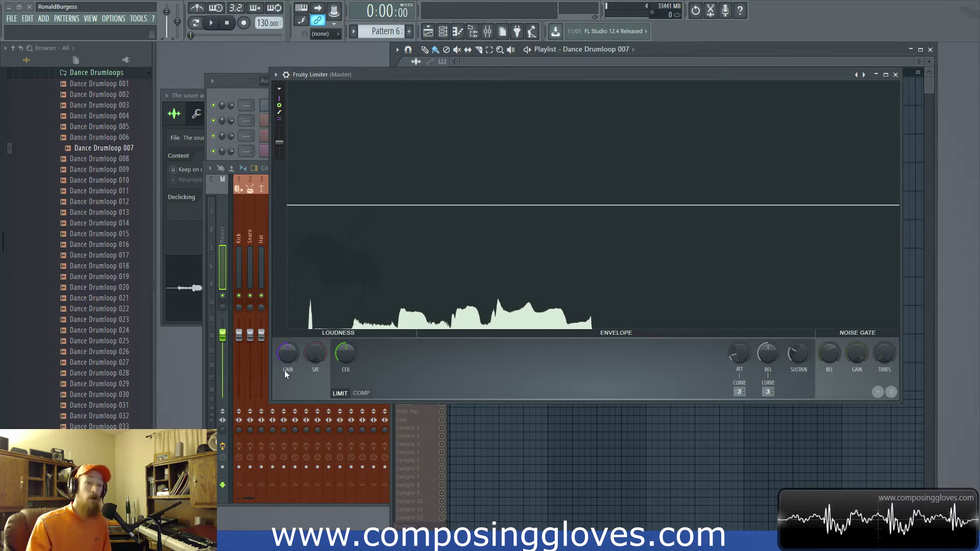
Step: Raise the gain line well above the limiter's ceiling and return the gain to its default
drag(284, 360, 285, 331)
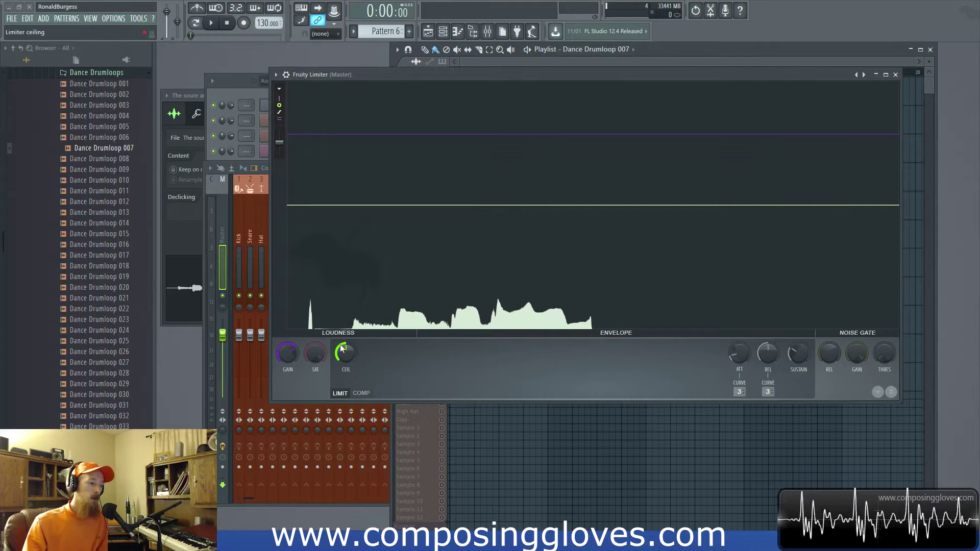
drag(349, 360, 741, 324)
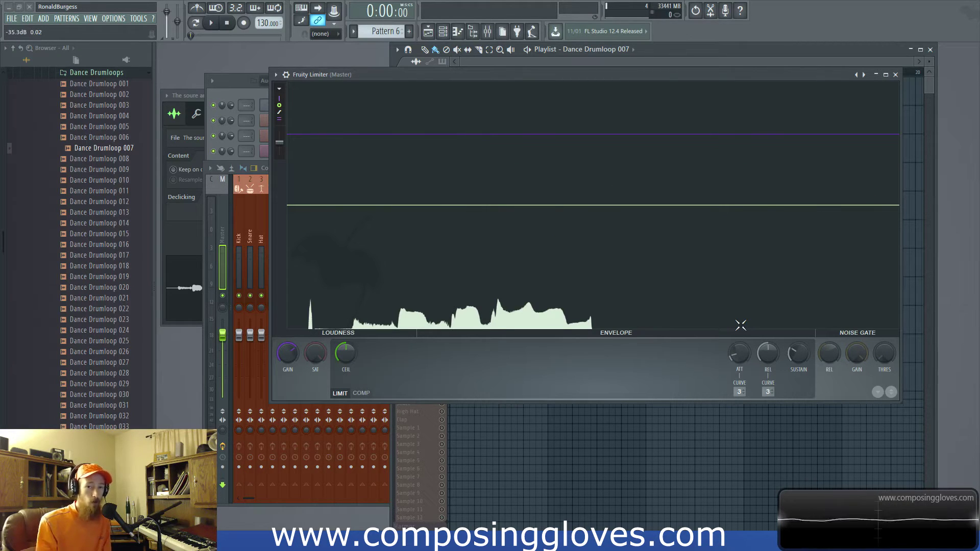
drag(741, 324, 288, 354)
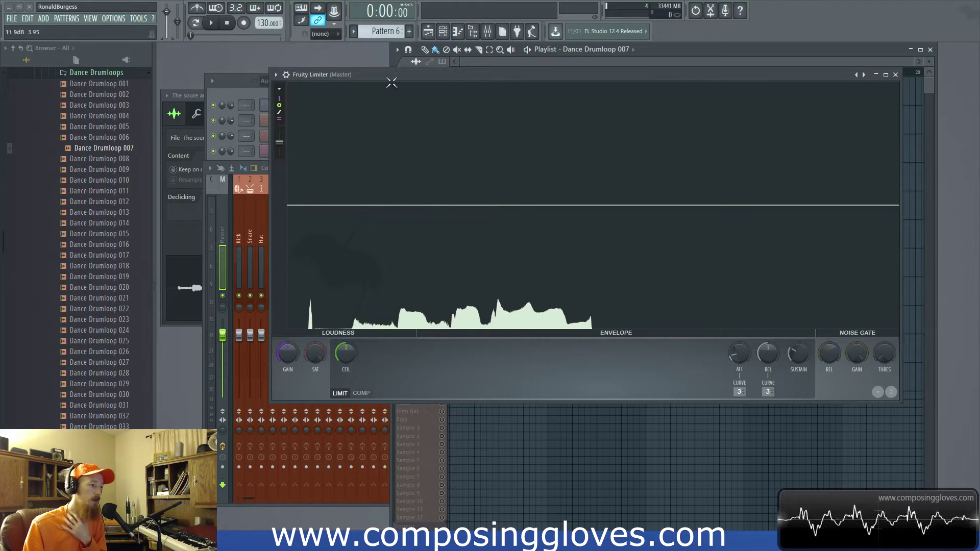
drag(623, 81, 645, 83)
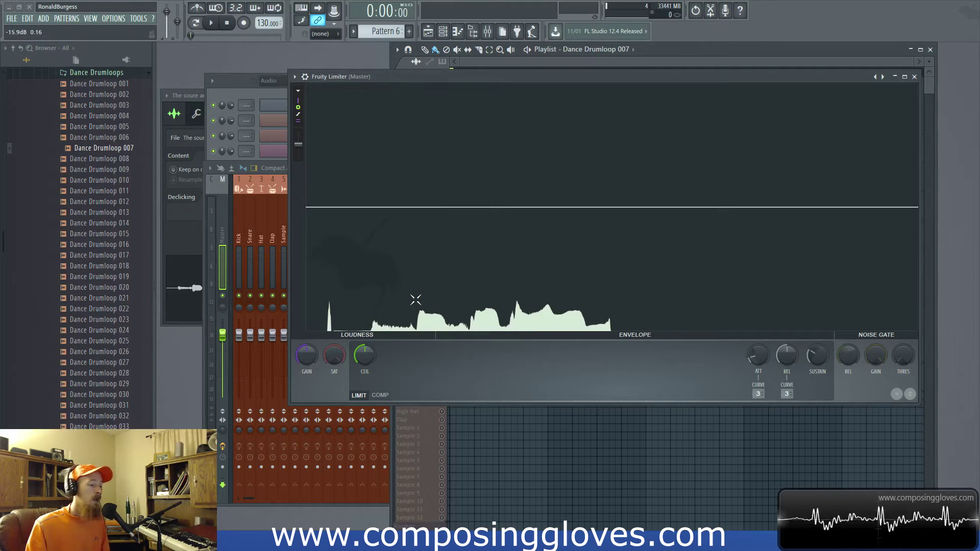
Step: Raise the limiter gain to 3.8 dB and reset it
drag(306, 367, 308, 364)
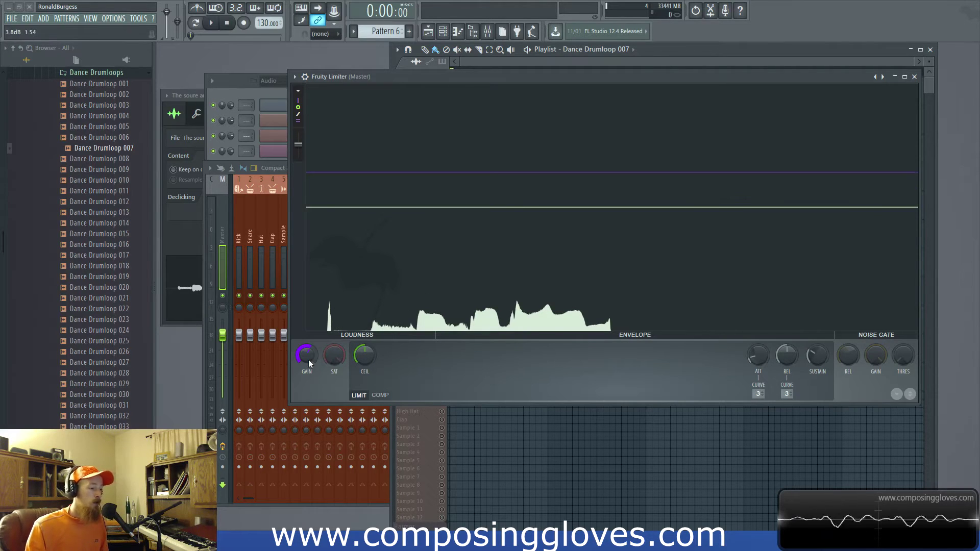
key(super)
key(super)
drag(308, 360, 308, 368)
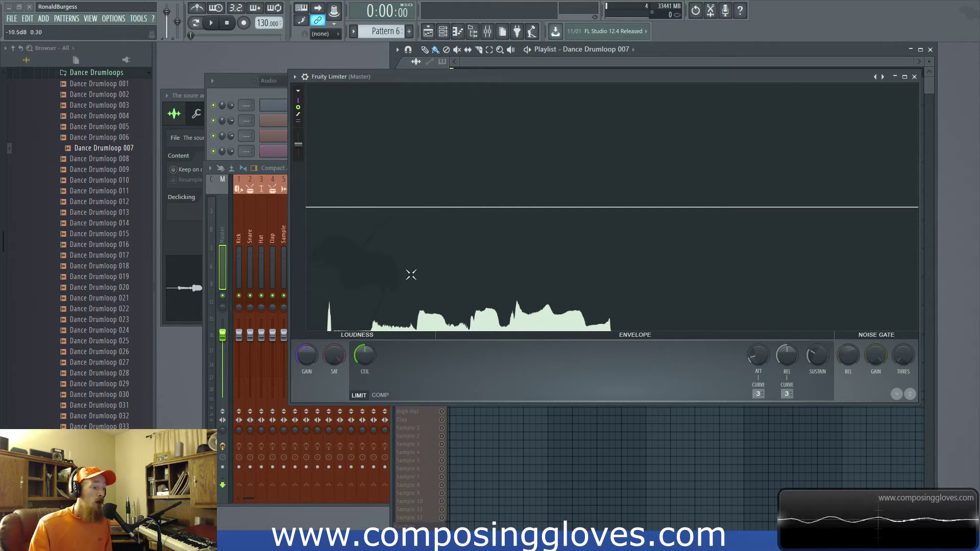
Step: Play the clip with the limiter gain at 6.3 dB, and again with the gain reset, to compare the waveforms
drag(316, 360, 324, 372)
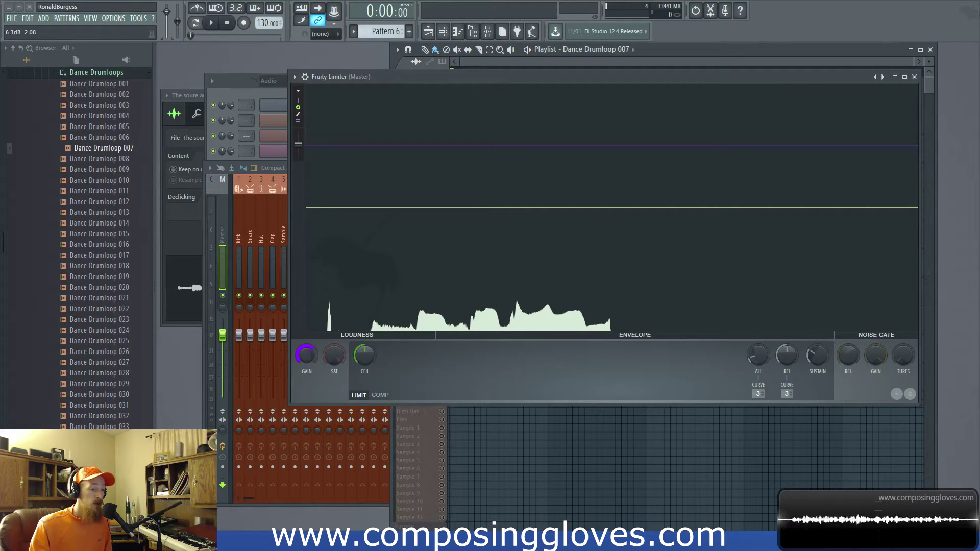
key(space)
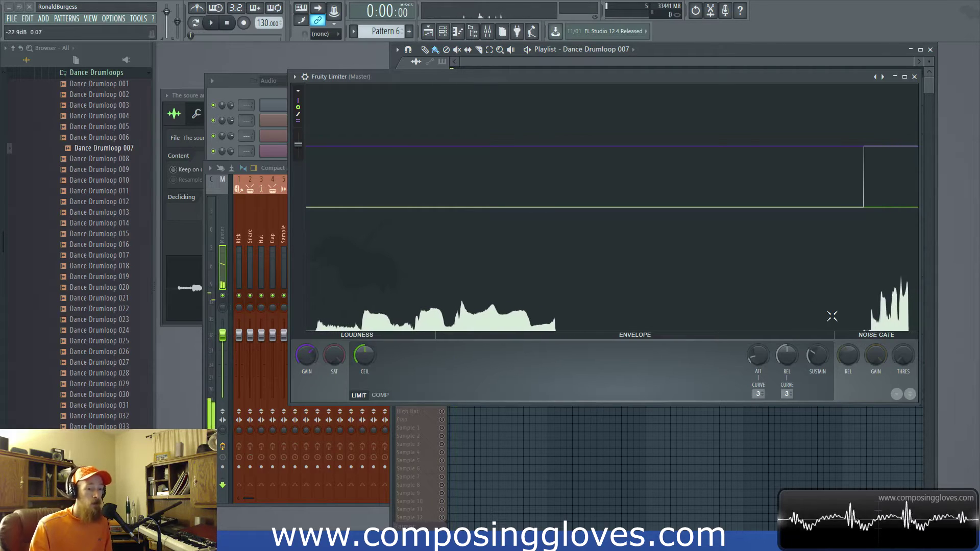
key(space)
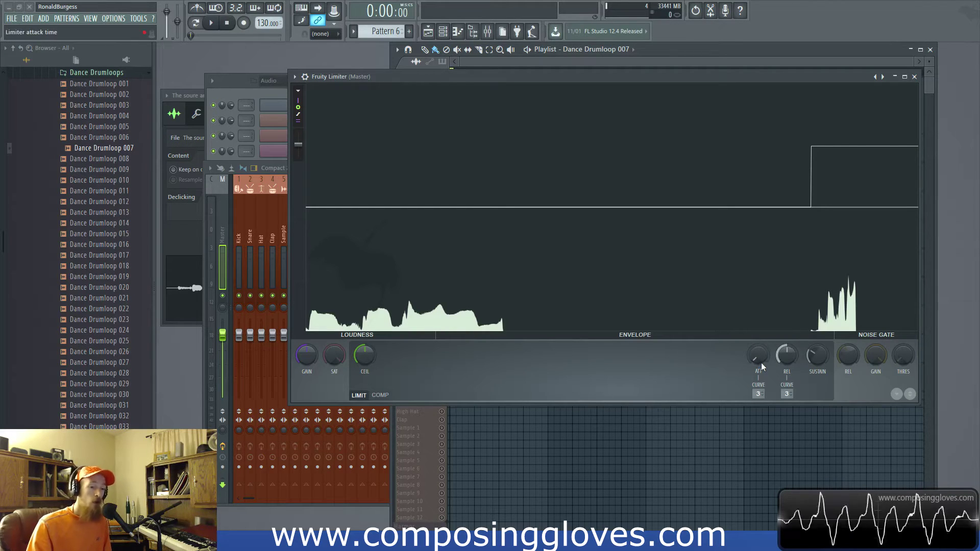
key(space)
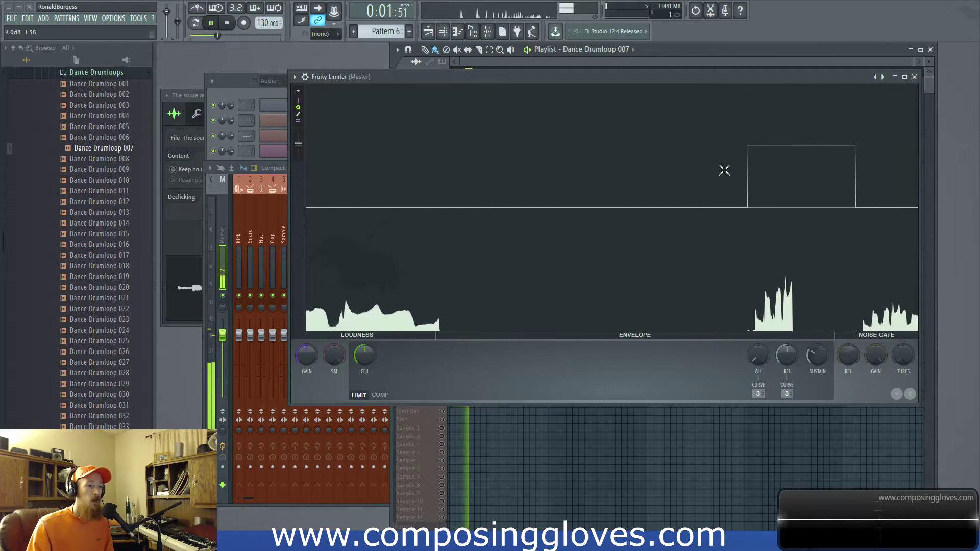
key(space)
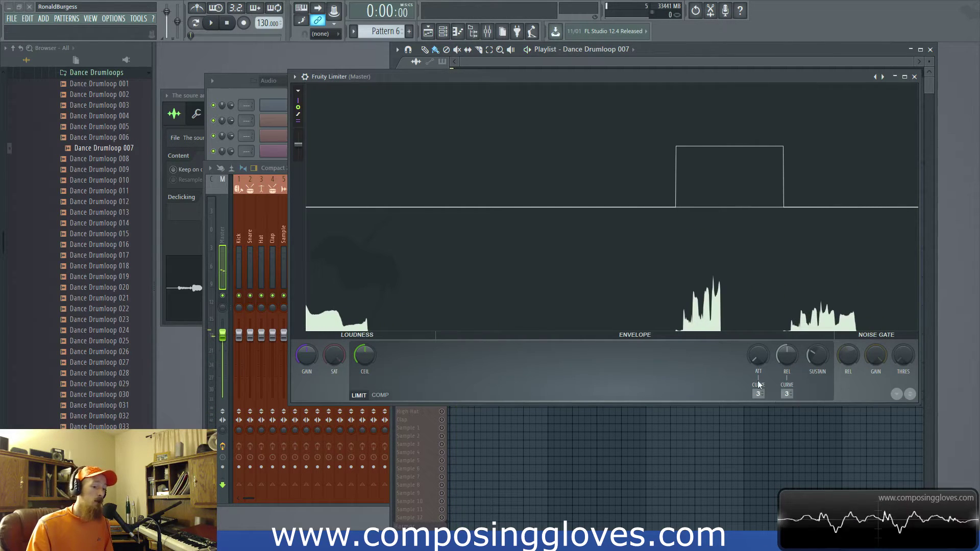
Step: Lengthen the limiter's attack time and lower its ceiling well below the gain line
mouse_move(762, 359)
mouse_down()
mouse_move(763, 342)
mouse_move(761, 363)
mouse_up()
drag(365, 356, 365, 366)
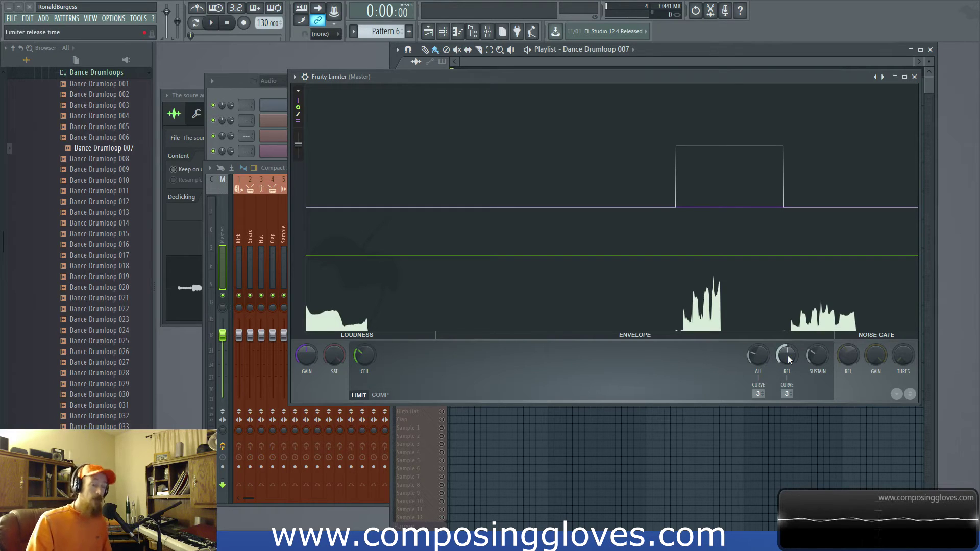
Step: View the compressor's envelope controls briefly, and try limiter attack times of 6.89, 12.48 and 2.00 ms, ending at the maximum
click(381, 395)
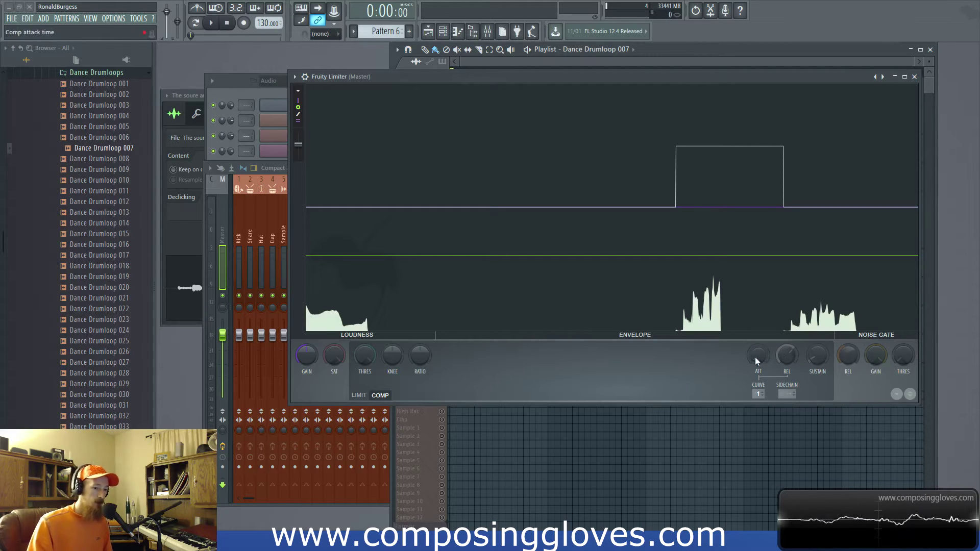
click(359, 396)
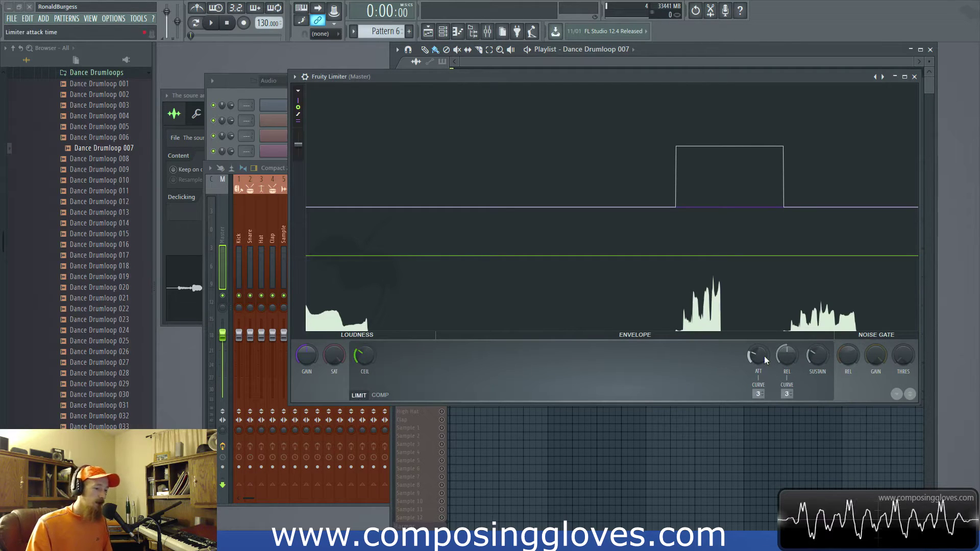
drag(754, 355, 754, 361)
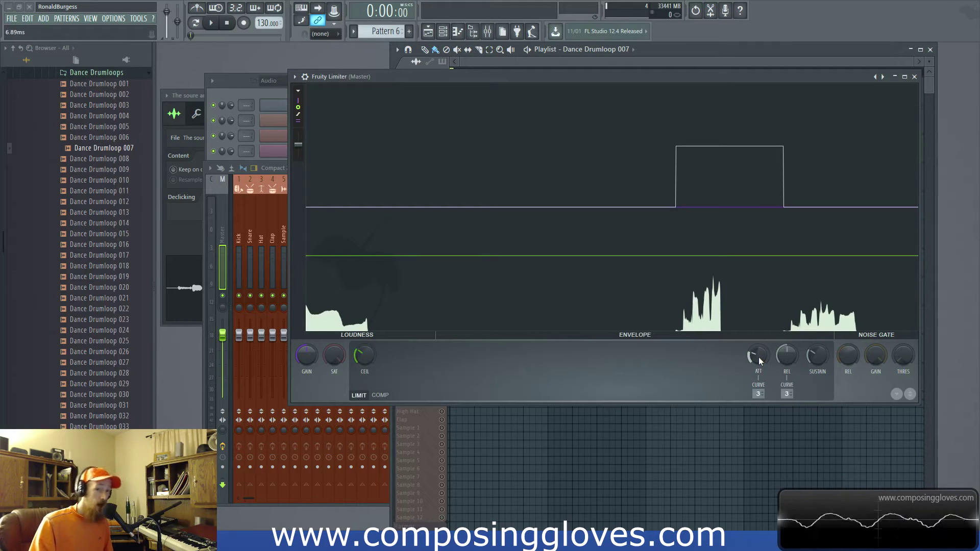
scroll(759, 359, up, 3)
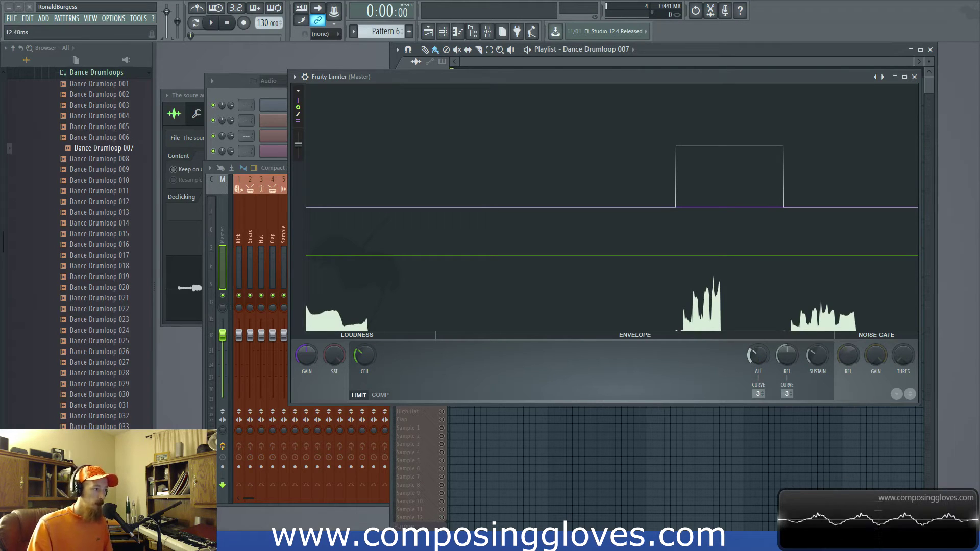
drag(759, 360, 759, 357)
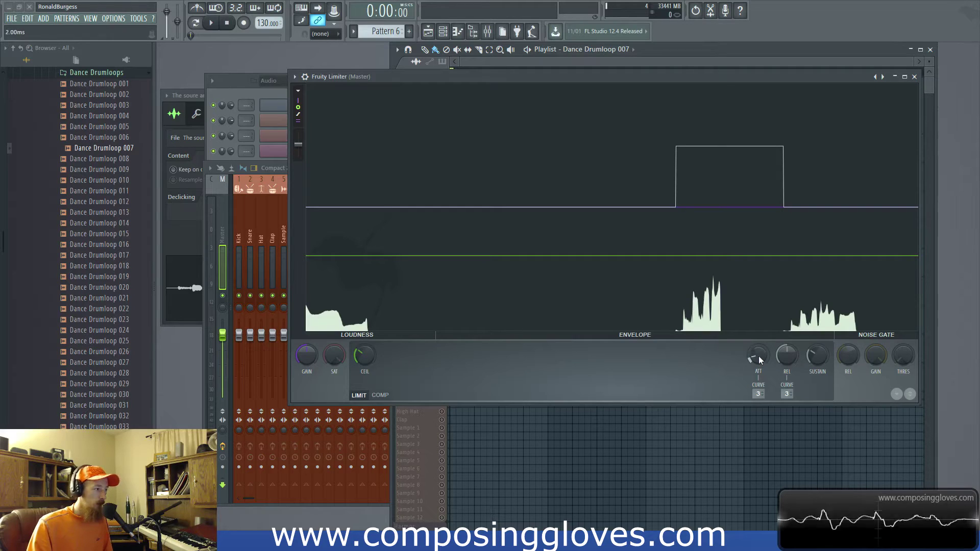
drag(757, 358, 756, 334)
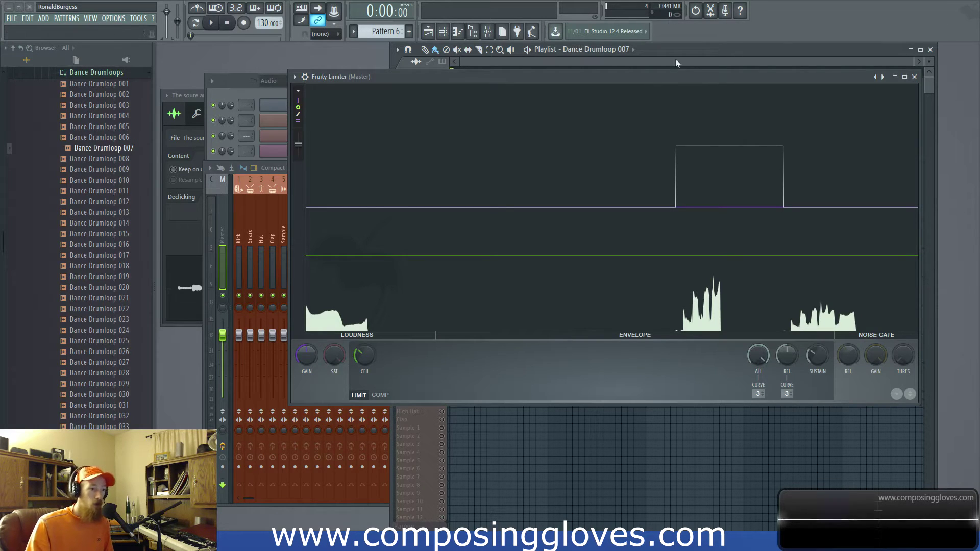
drag(699, 106, 699, 106)
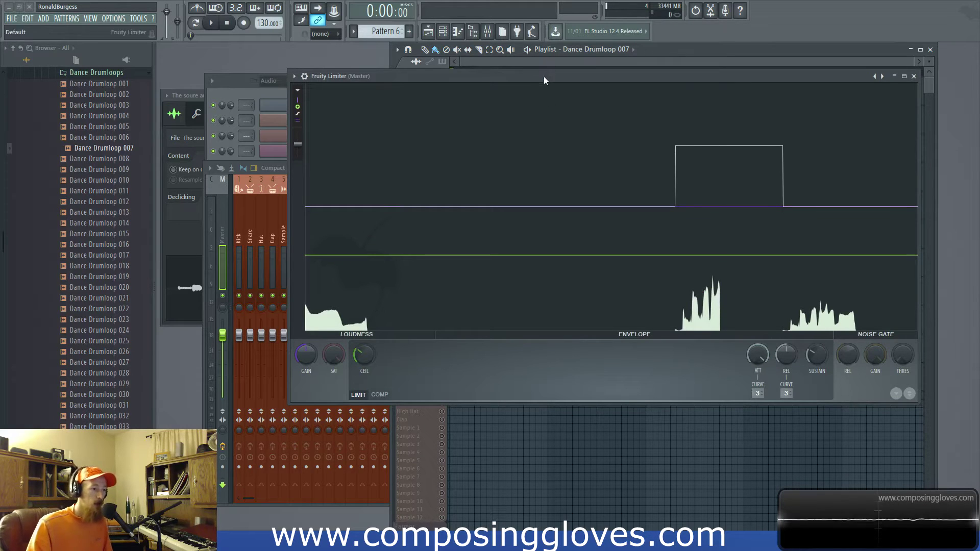
Step: Move the limiter window off the audio clip and play the clip briefly with the lowered ceiling and maximum attack
drag(547, 76, 510, 128)
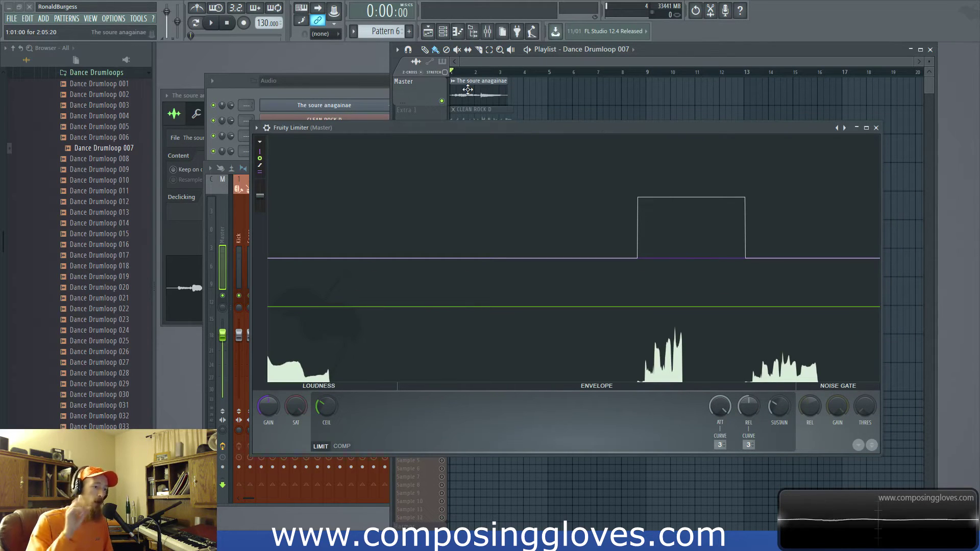
key(space)
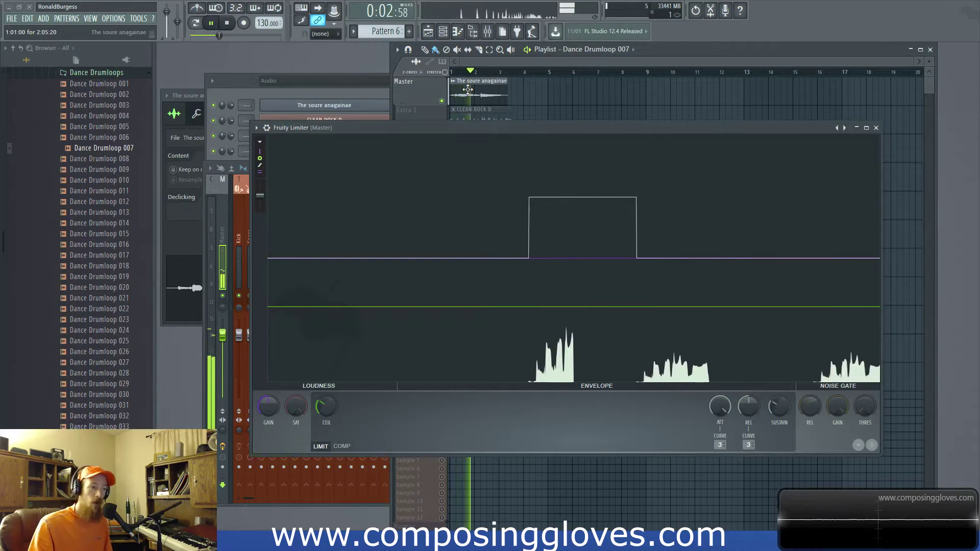
key(space)
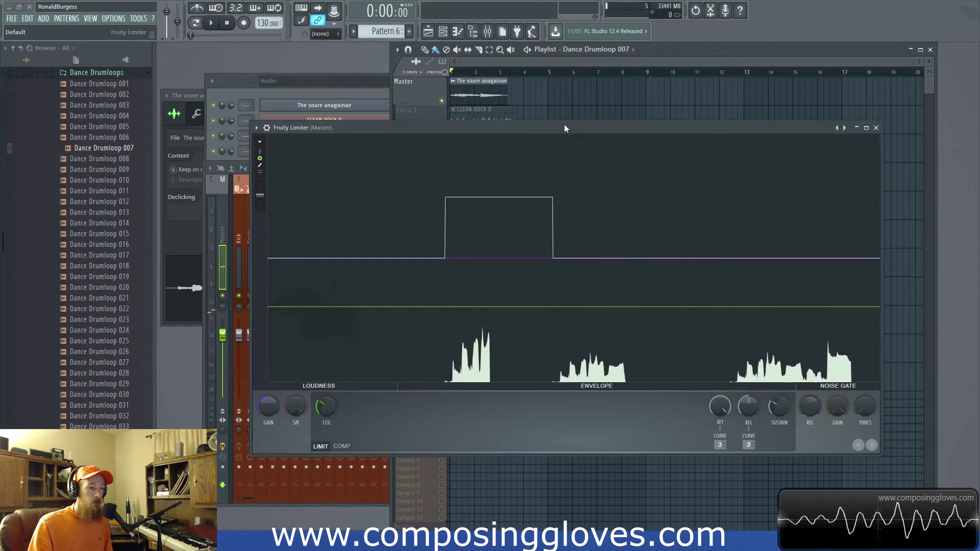
Step: Move the limiter window back up and shorten the limiter's attack time to 2.57 ms
drag(566, 126, 551, 86)
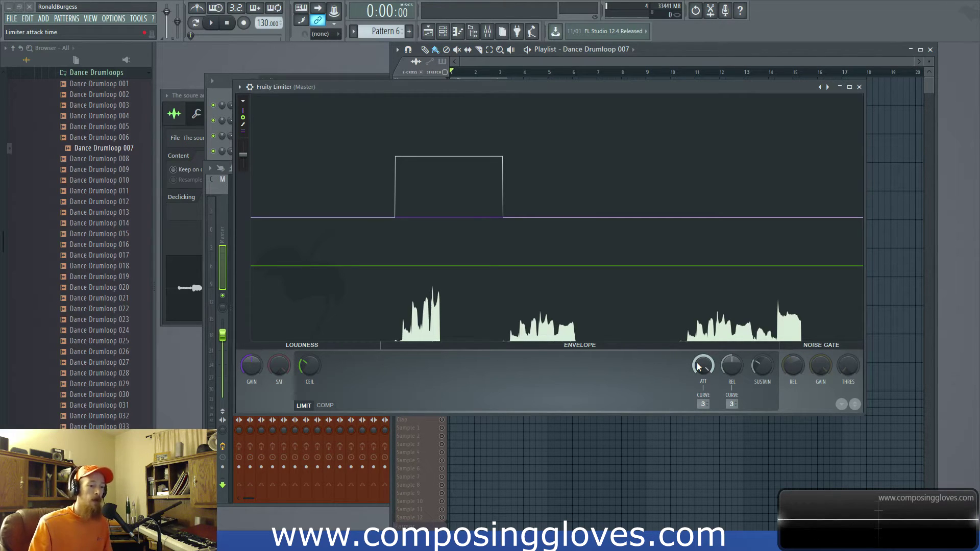
drag(699, 366, 699, 393)
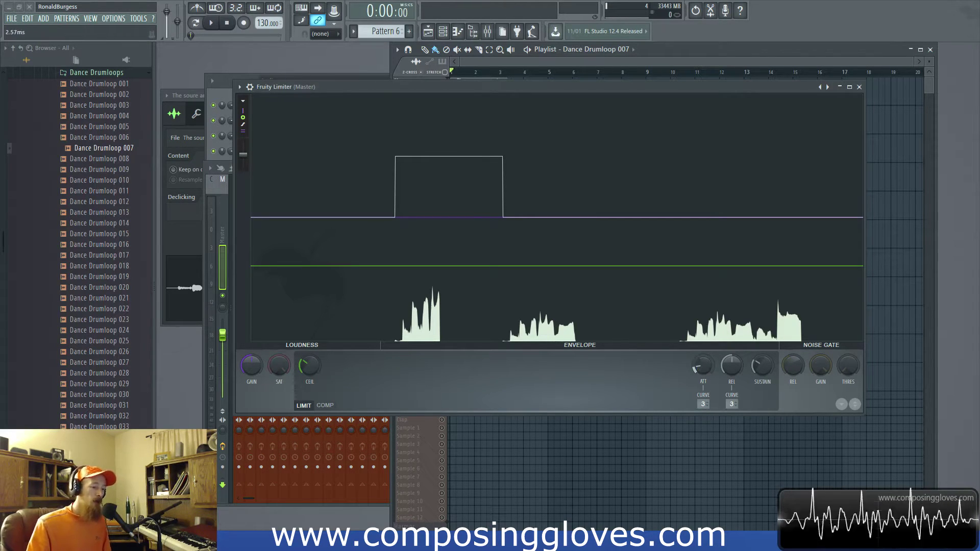
Step: Play the clip briefly with the shortened attack and move the limiter window slightly up and left
key(space)
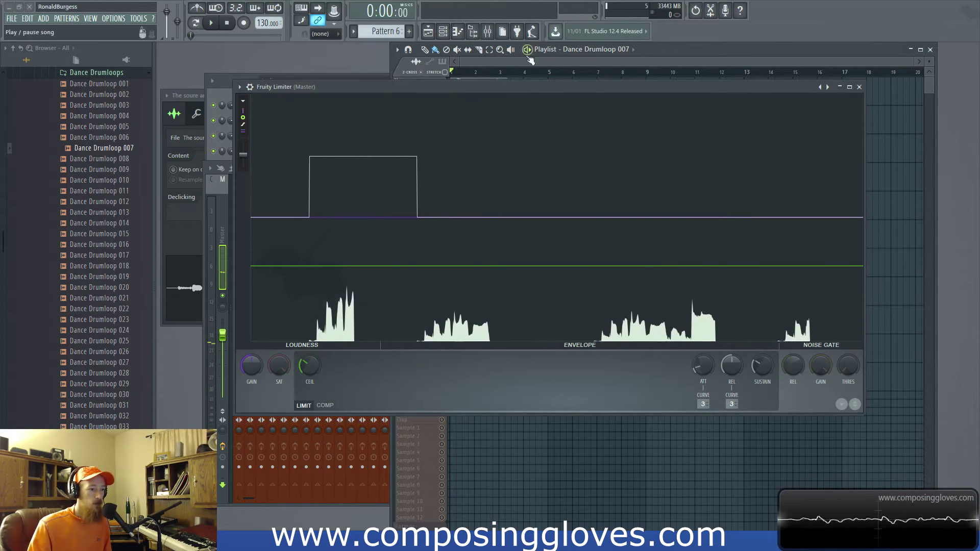
drag(547, 90, 512, 82)
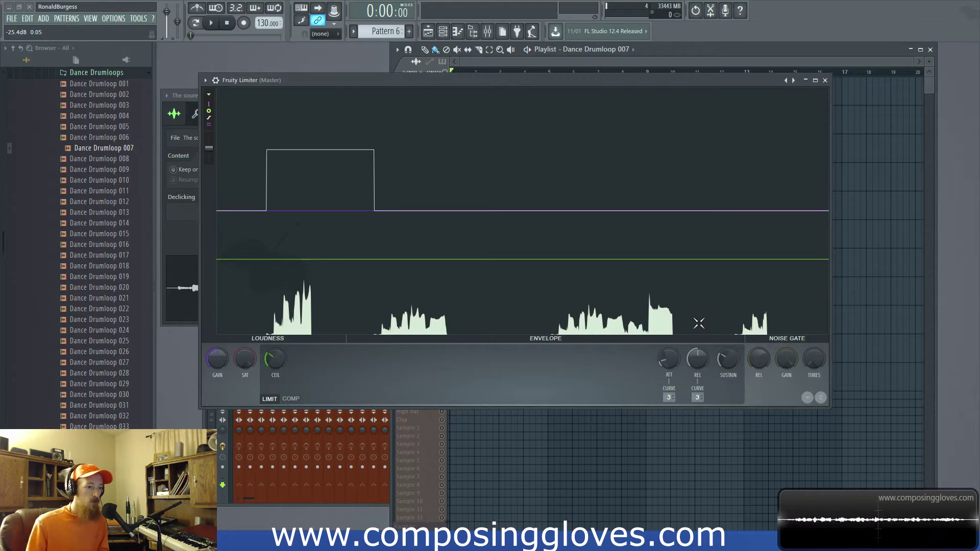
Step: Adjust the compressor's release time, and return to the limiter's envelope controls
click(291, 399)
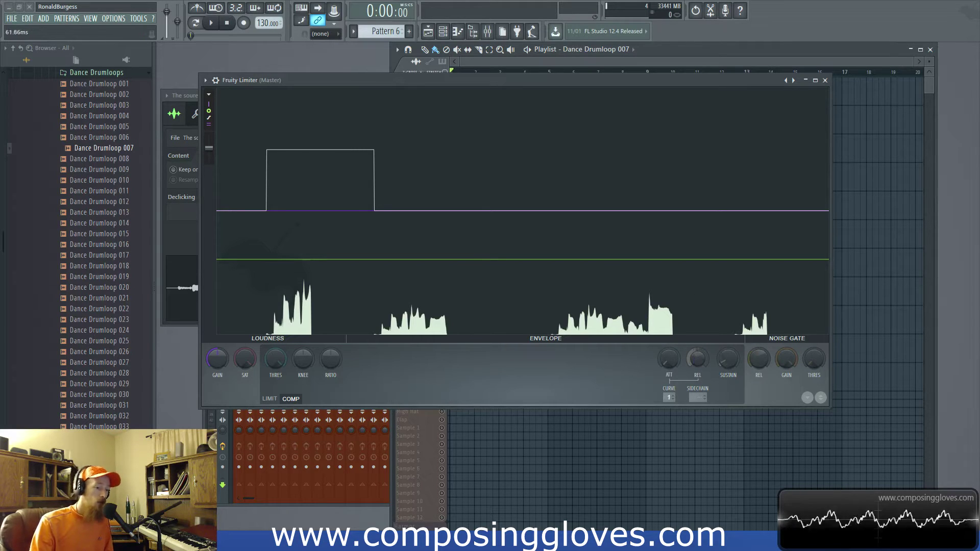
drag(697, 358, 697, 365)
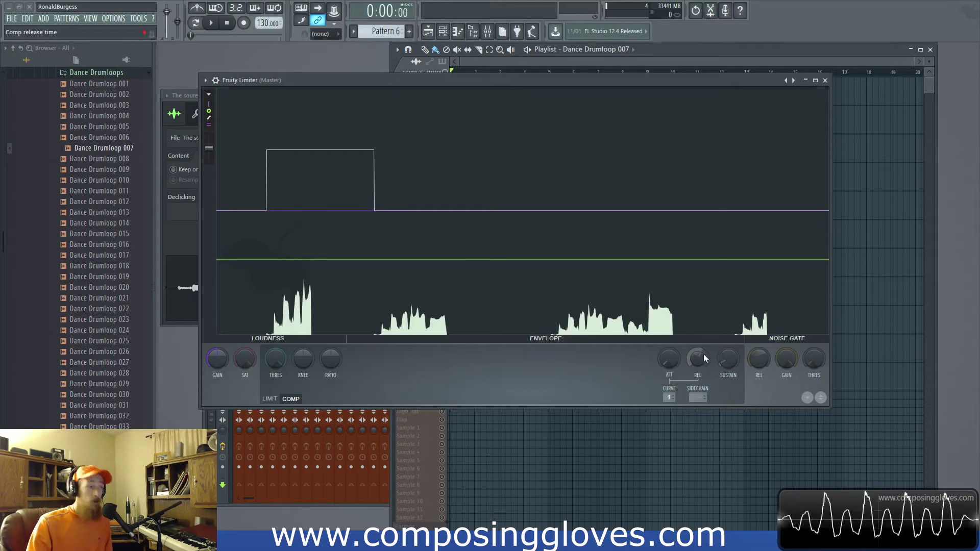
scroll(698, 358, up, 3)
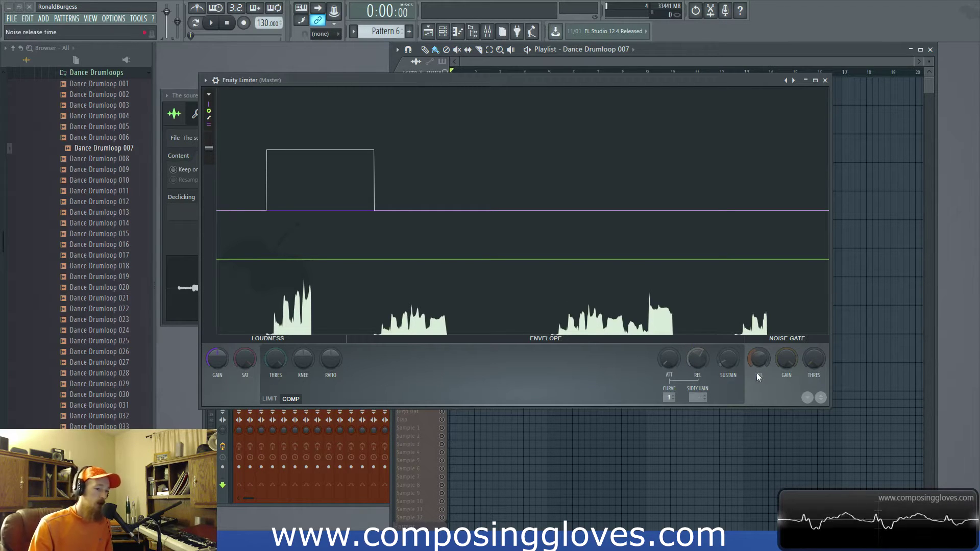
click(270, 398)
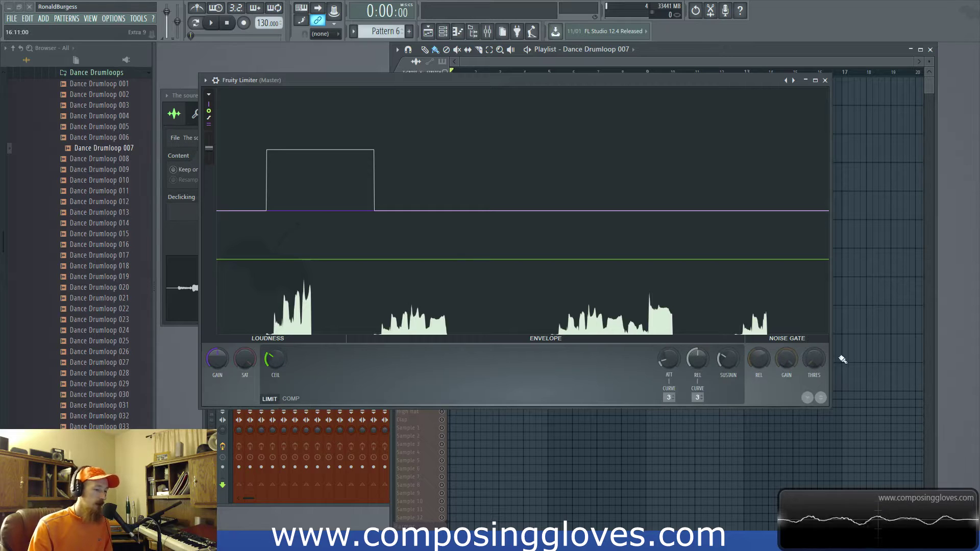
Step: Try several sustain times on the limiter, including 0.00 ms, ending at a low setting
drag(730, 357, 726, 359)
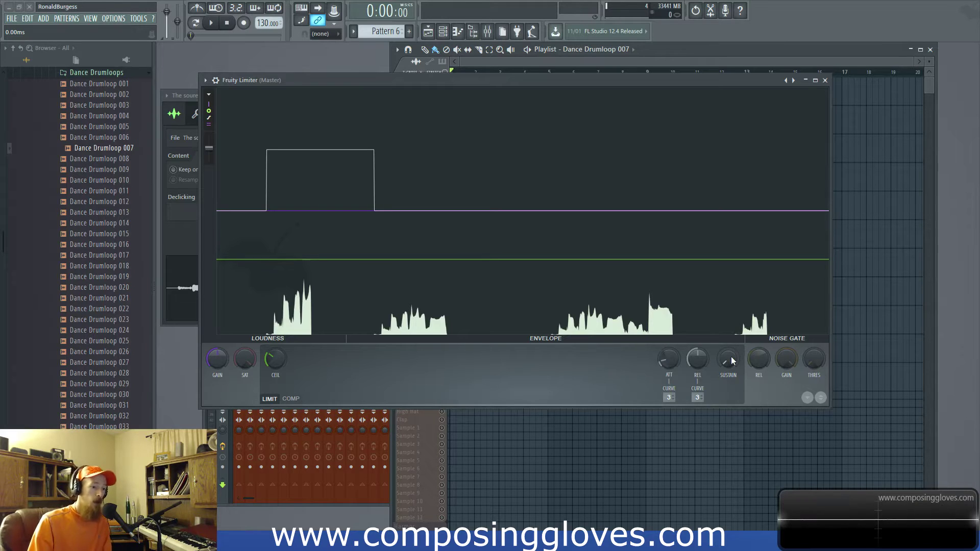
mouse_move(734, 356)
mouse_down()
mouse_move(734, 347)
mouse_move(726, 362)
mouse_up()
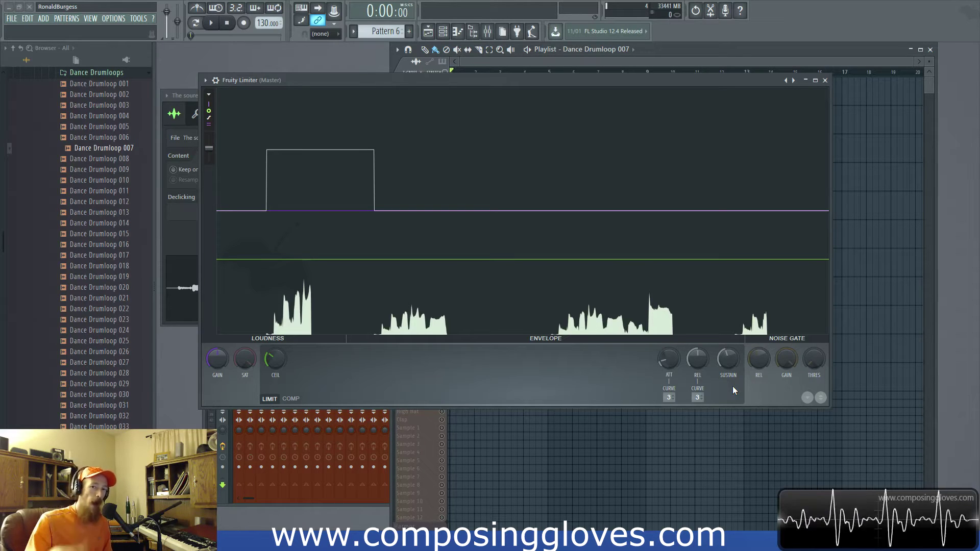
mouse_move(728, 358)
mouse_down()
mouse_move(728, 368)
mouse_move(727, 359)
mouse_up()
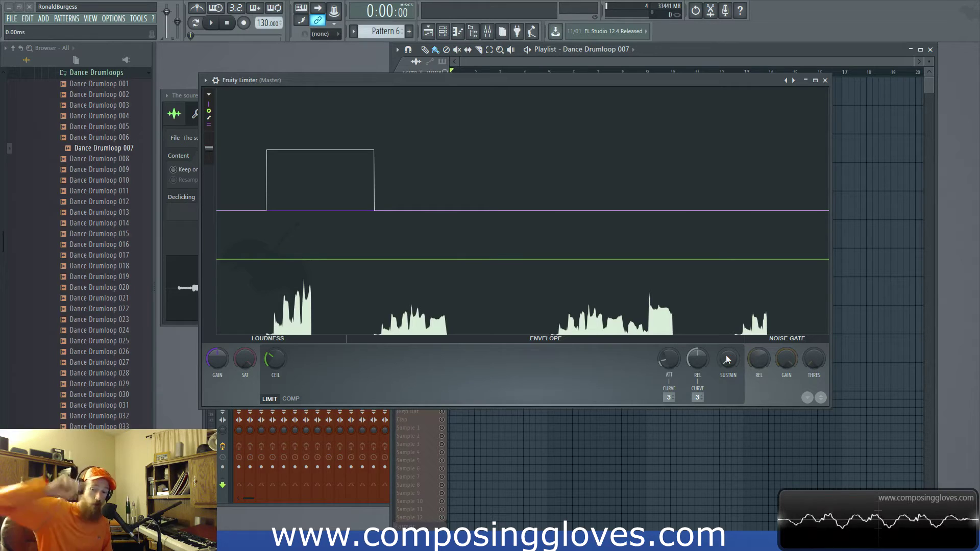
drag(694, 359, 729, 362)
Step: Raise the limiter's ceiling briefly, lower it to its minimum, and play the clip for a moment
drag(286, 366, 285, 347)
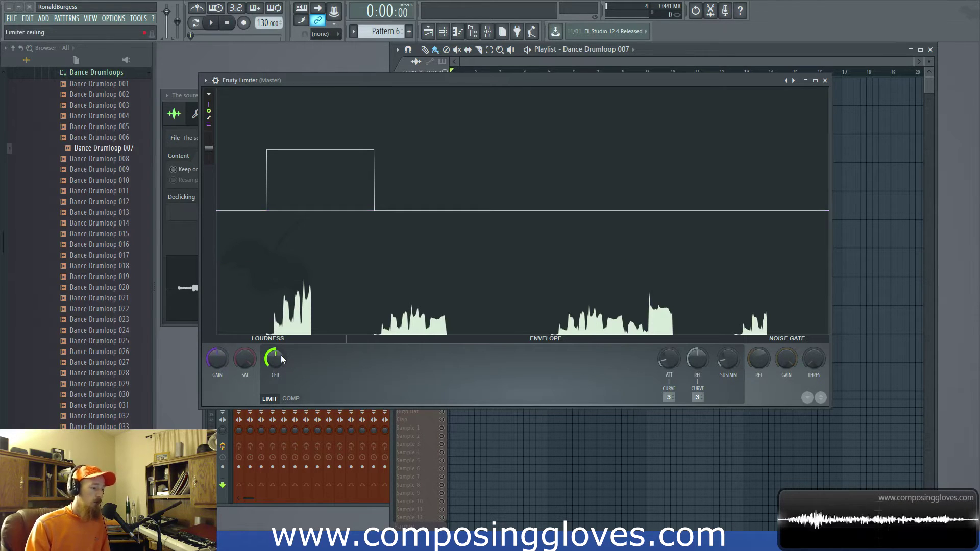
drag(274, 360, 274, 388)
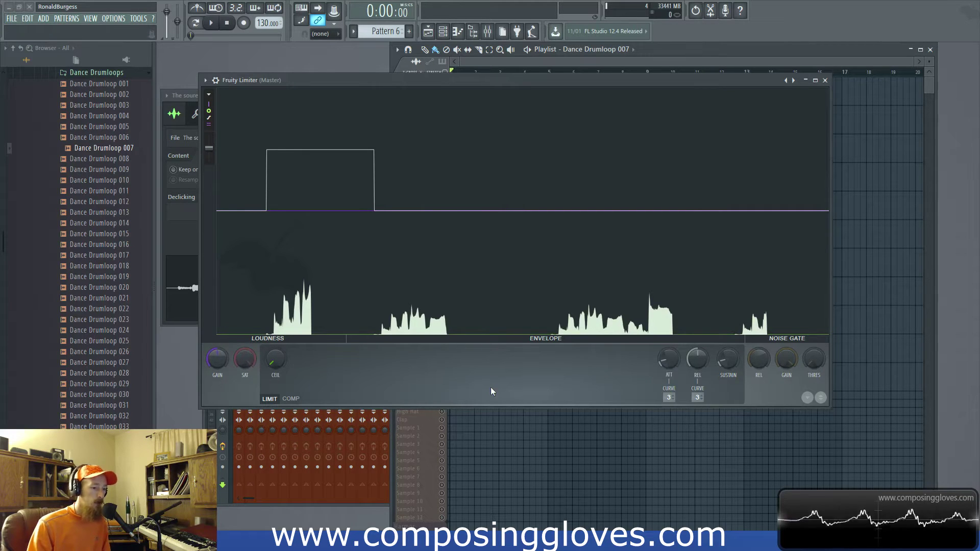
key(space)
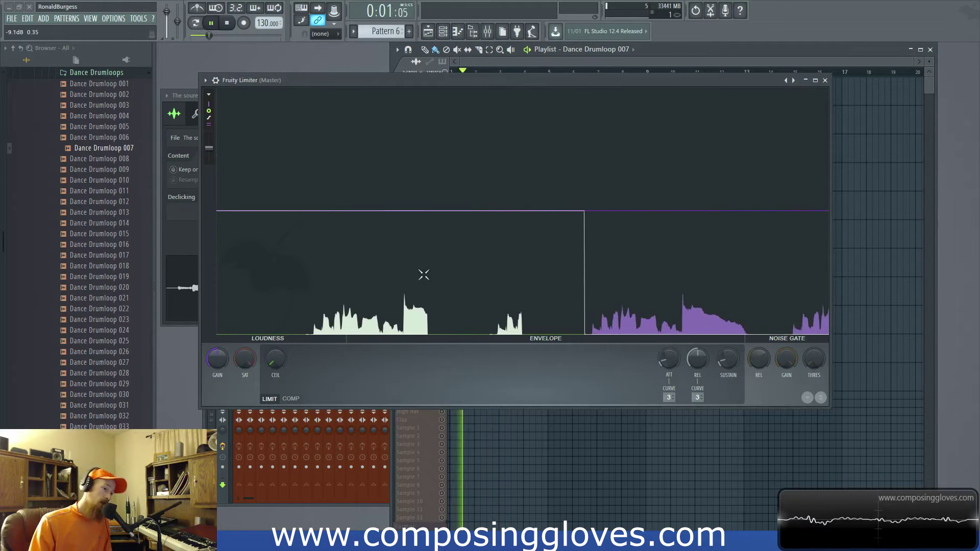
key(space)
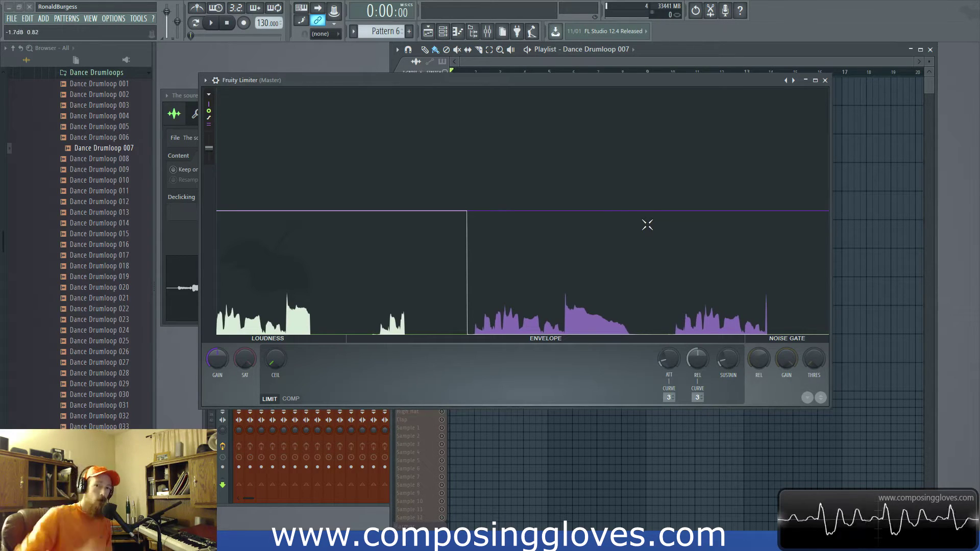
Step: Set the limiter's ceiling to about -25 dB, raise the gain strongly, and play the clip briefly
drag(282, 357, 283, 384)
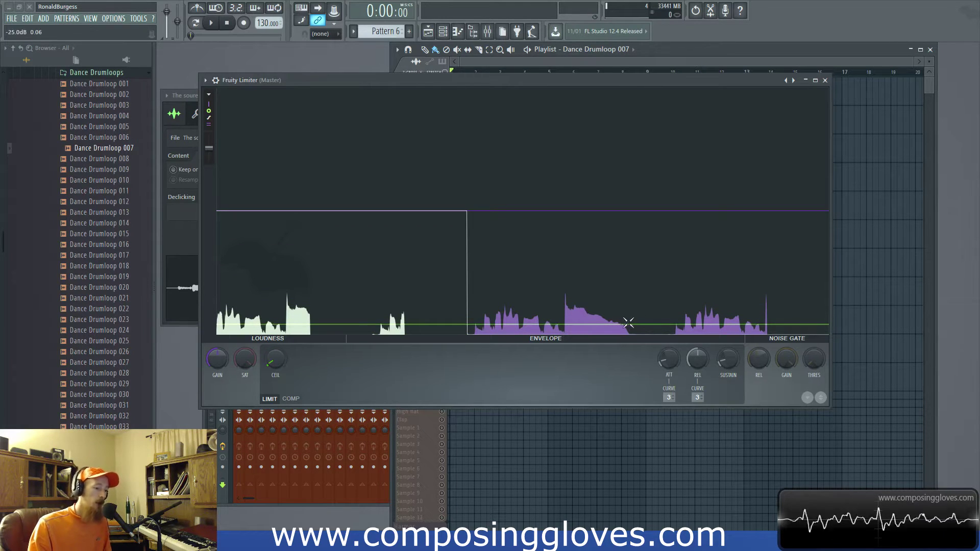
drag(217, 359, 217, 380)
key(space)
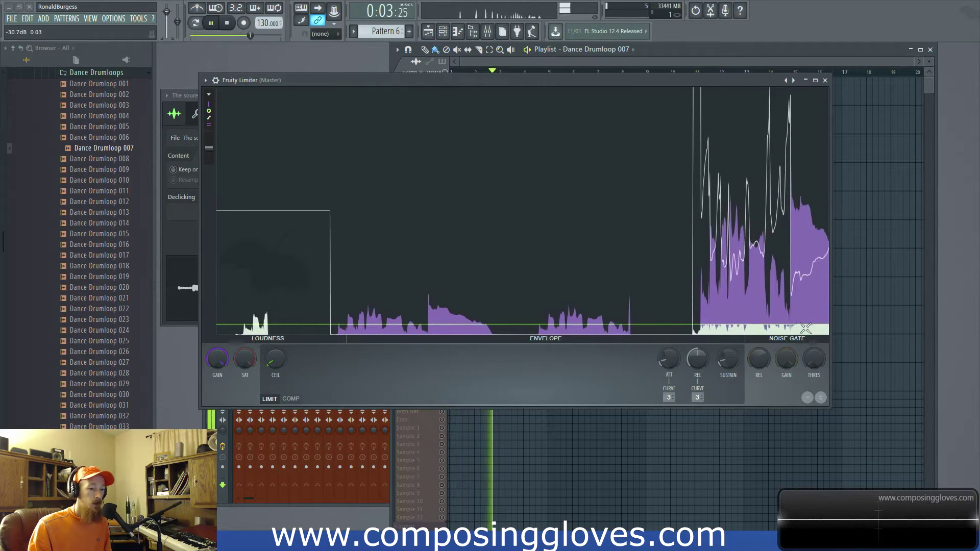
key(space)
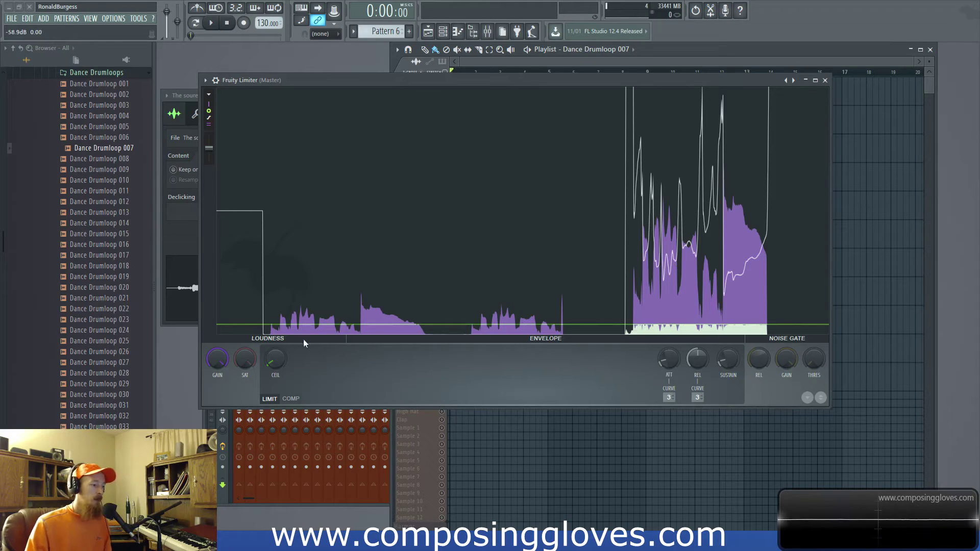
Step: Raise the limiter's ceiling to just below the middle of the graph while playing the clip briefly
drag(281, 366, 281, 342)
key(space)
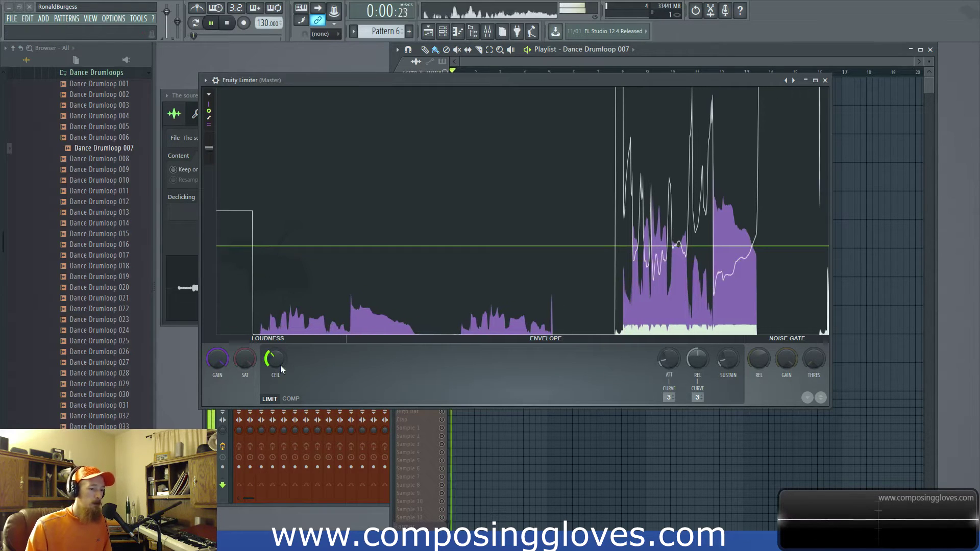
scroll(281, 365, down, 2)
key(space)
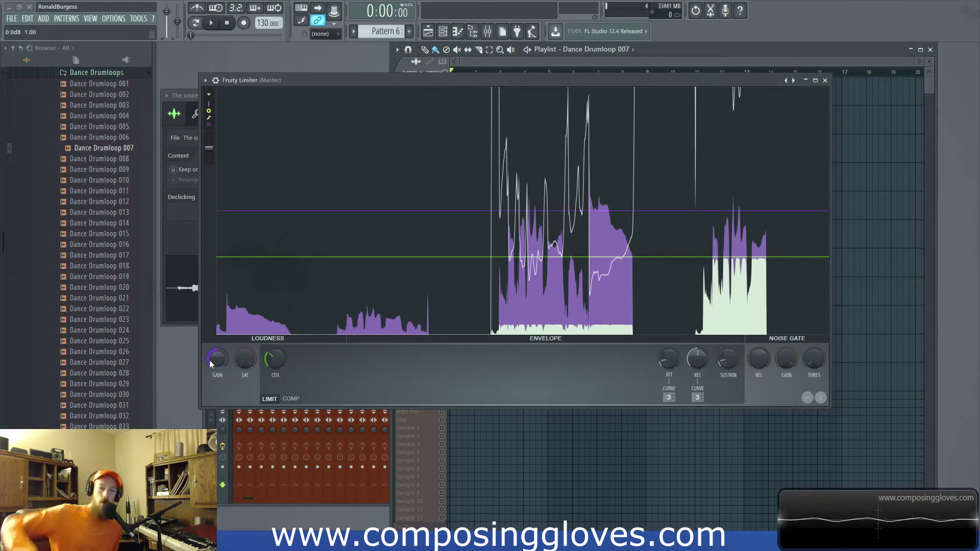
Step: Reset the limiter's gain to 0.0 dB and examine the limited peaks between the gain and ceiling lines
drag(211, 362, 265, 228)
drag(706, 266, 524, 213)
drag(600, 250, 696, 325)
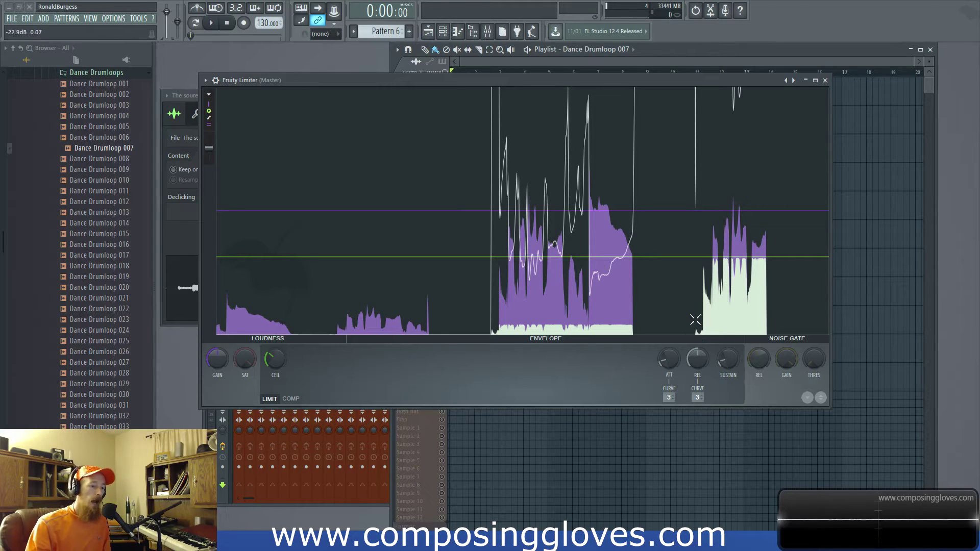
Step: Hide and restore the input peaks in the graph, and move the limiter window slightly down and right
click(215, 110)
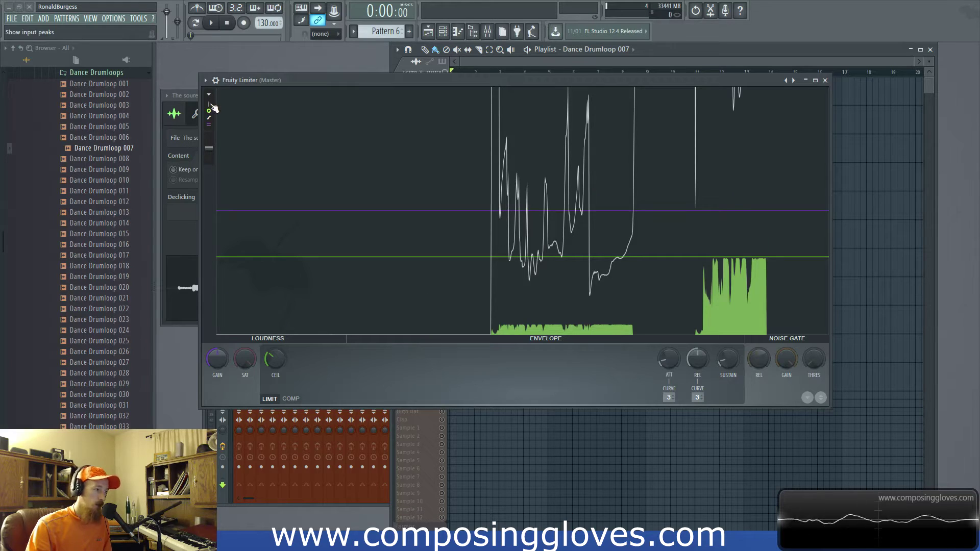
click(210, 110)
drag(662, 81, 690, 89)
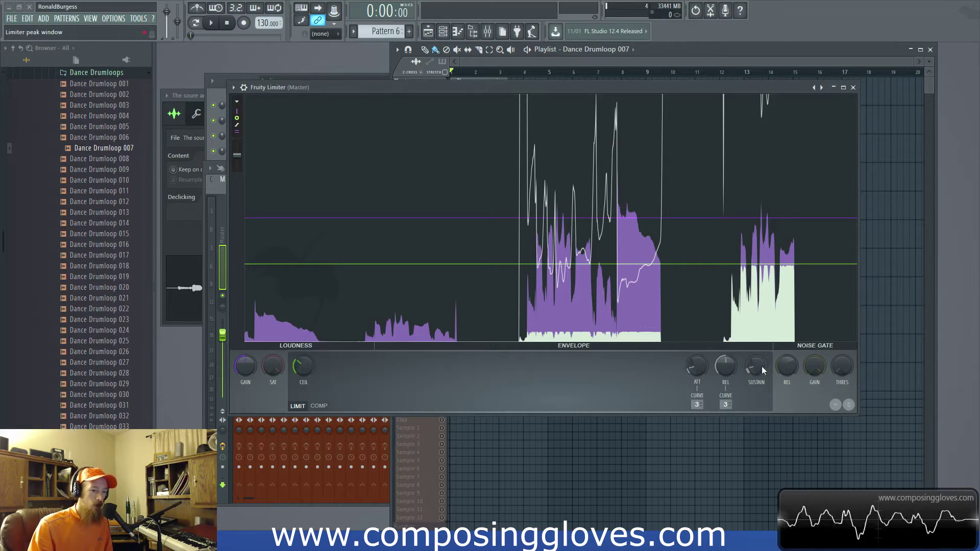
Step: Play the clip with the limiter's sustain at minimum, lower the ceiling to about -26 dB, and play it again
key(space)
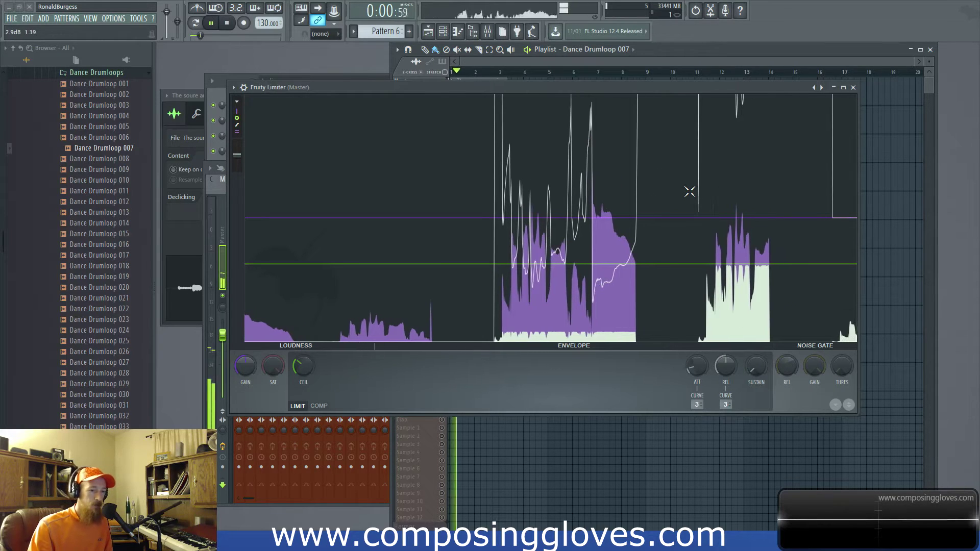
key(space)
drag(310, 362, 310, 403)
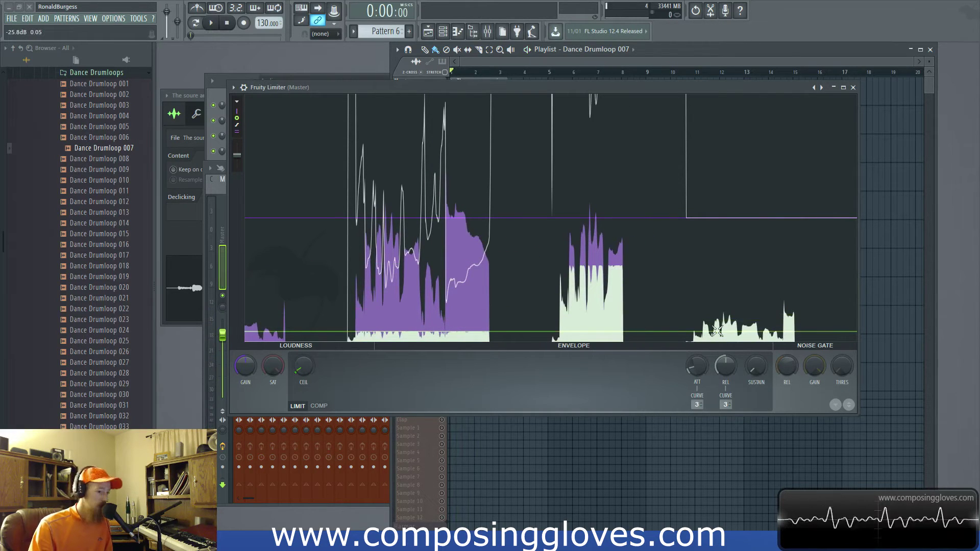
key(space)
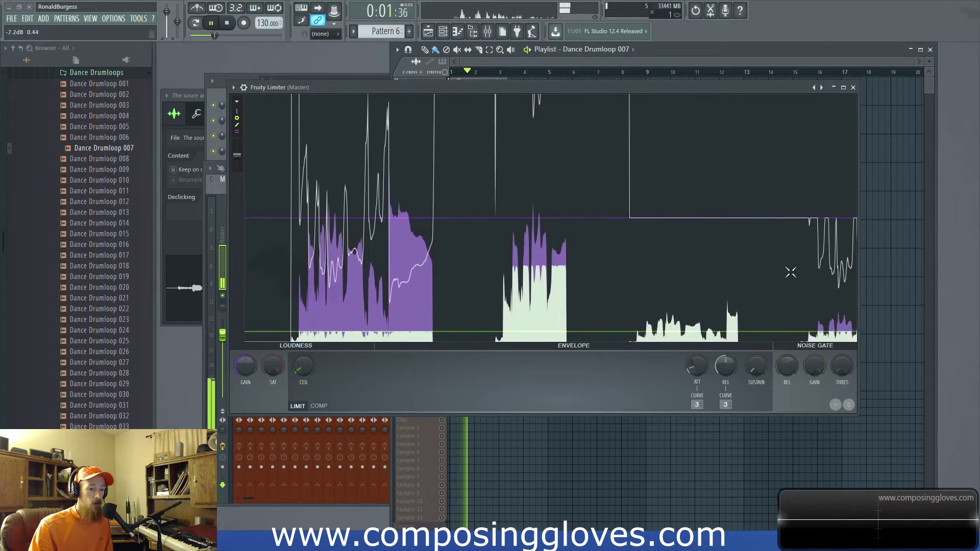
key(space)
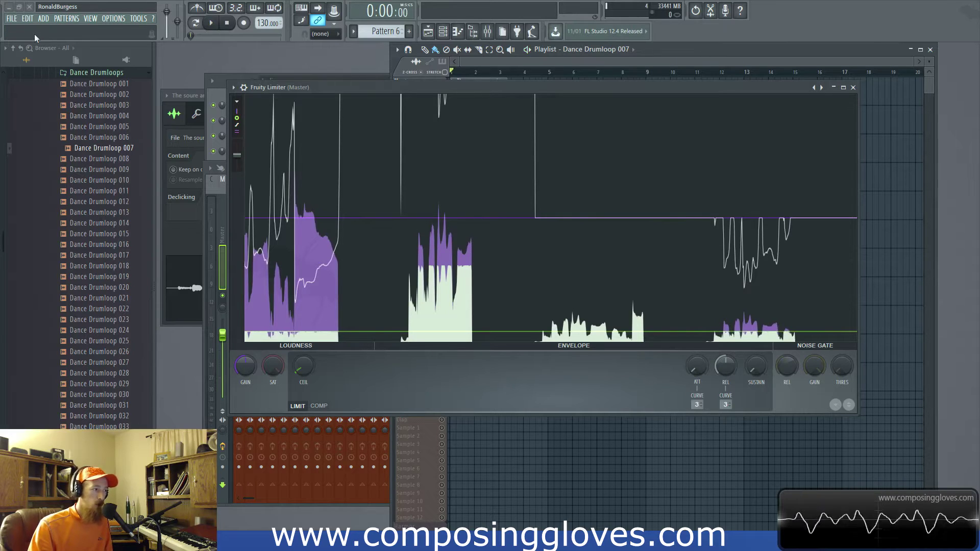
Step: Set the limiter's attack and release times to their minimum and play the clip briefly
click(695, 376)
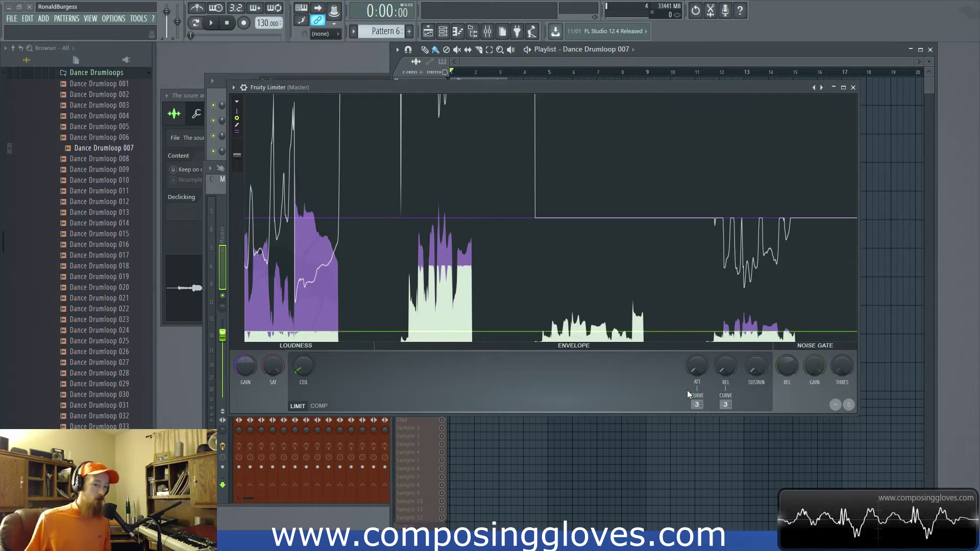
key(space)
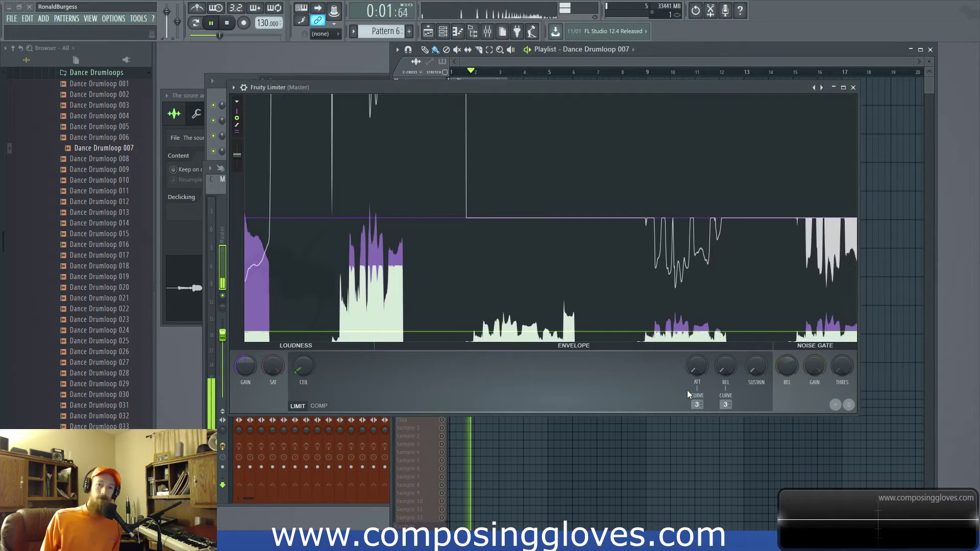
key(space)
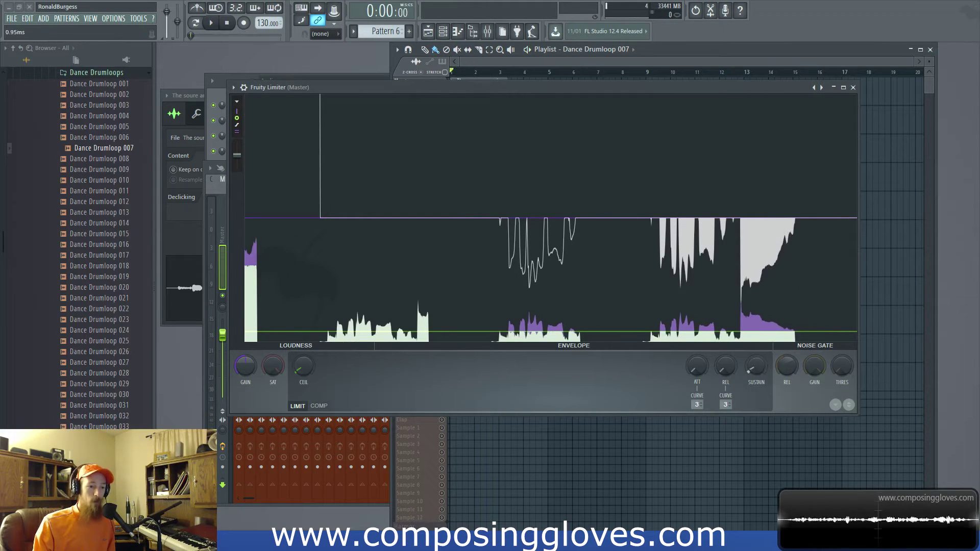
Step: Play the clip with a high limiter sustain, and again with the sustain shortened to 10.47 ms
key(space)
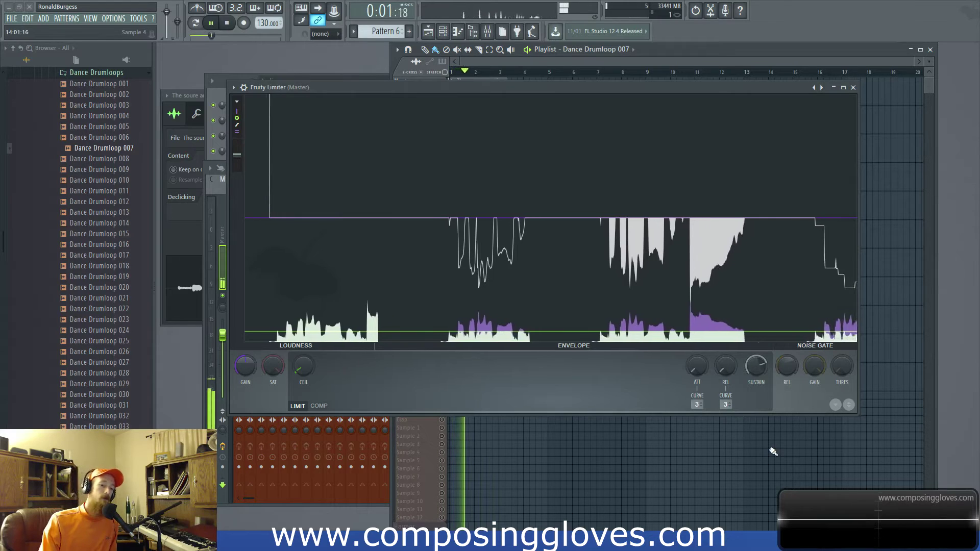
key(space)
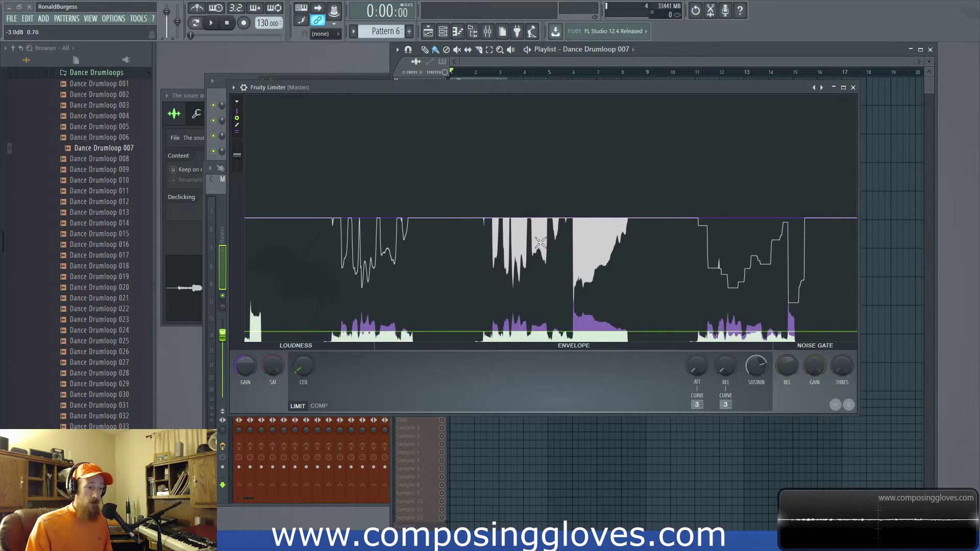
drag(755, 366, 753, 374)
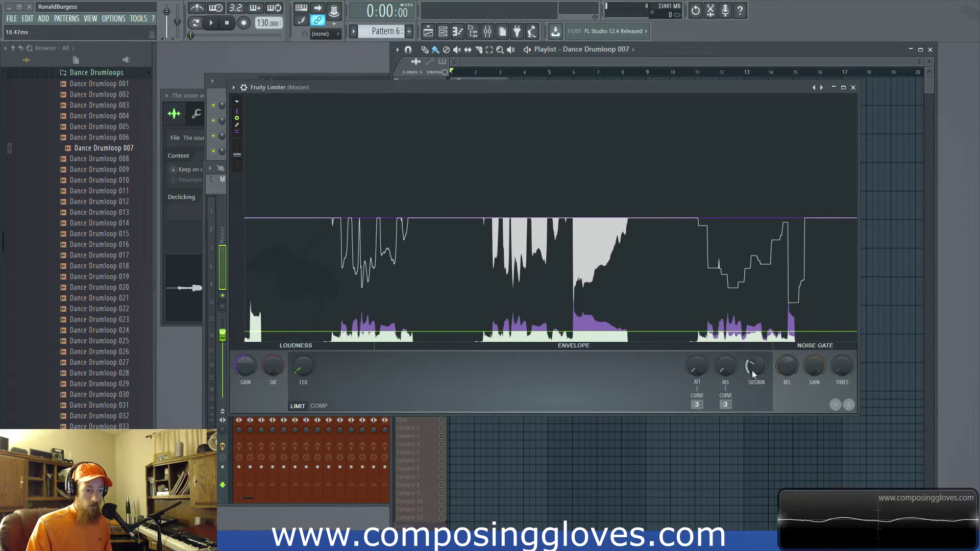
key(space)
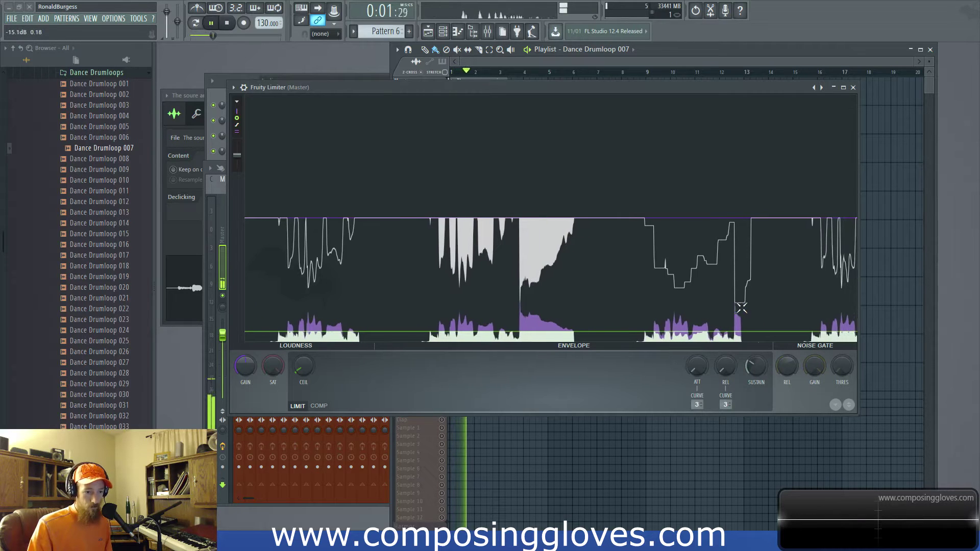
key(space)
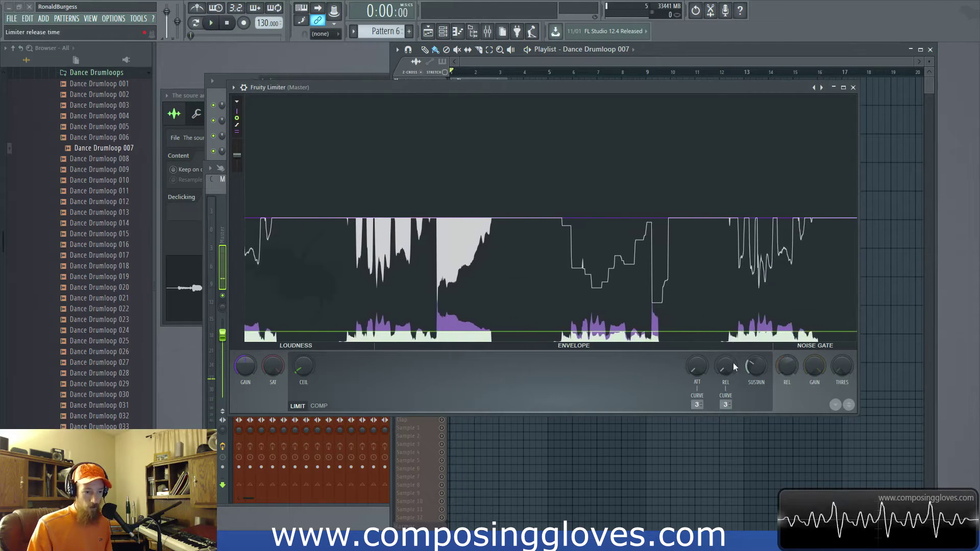
Step: Try a limiter sustain of 26.76 ms, return it to minimum, and lengthen the release time to 47.04 ms
drag(754, 376, 753, 372)
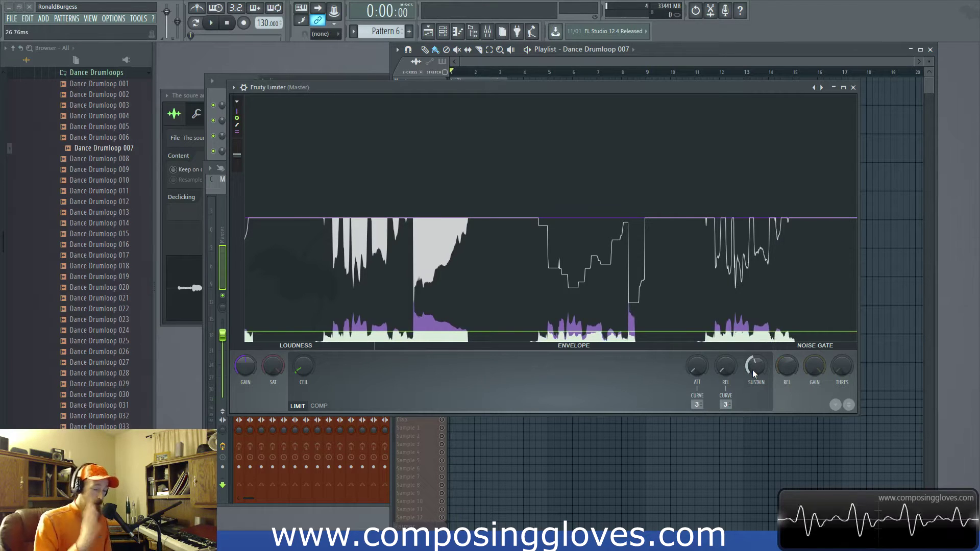
drag(700, 368, 756, 374)
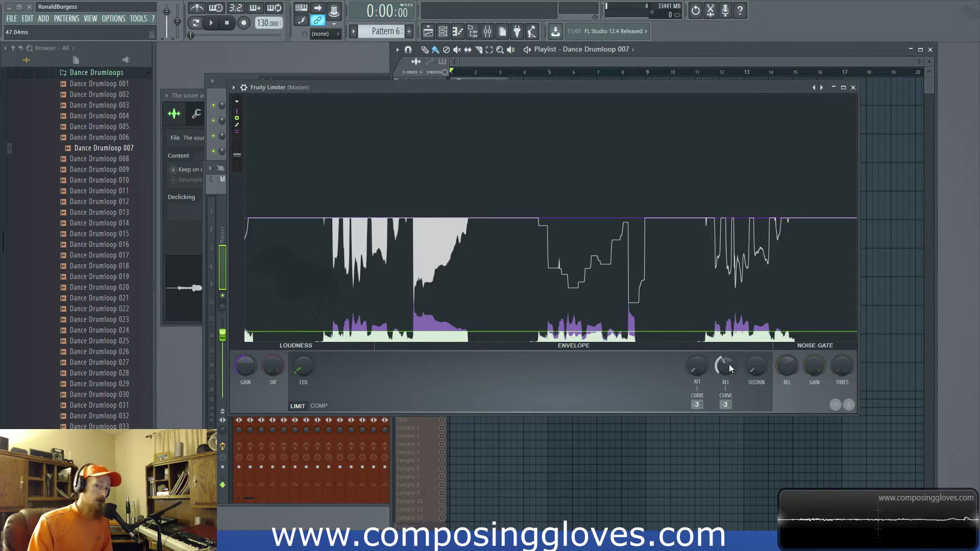
Step: Play the clip with the current release, again with a slightly longer attack, and once more with the sustain at 4.28 ms
key(space)
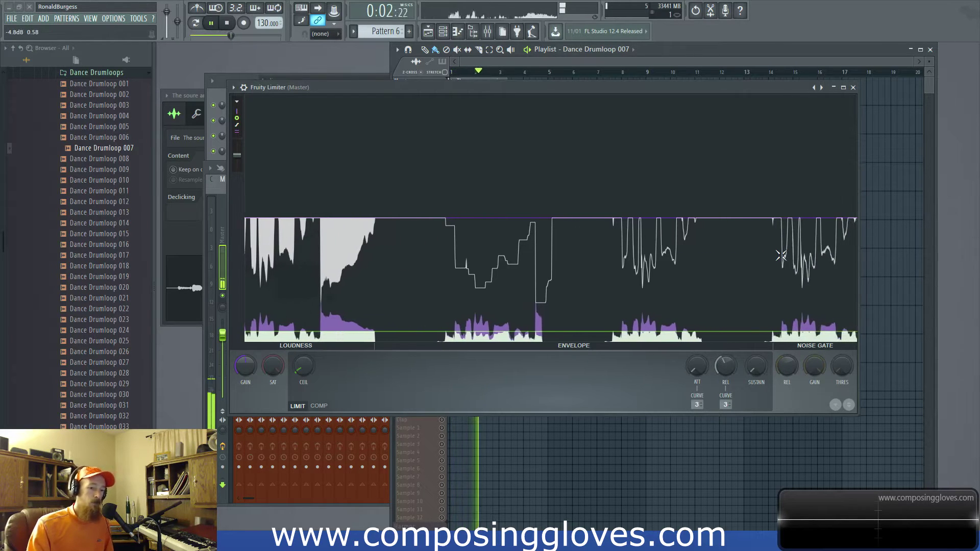
key(space)
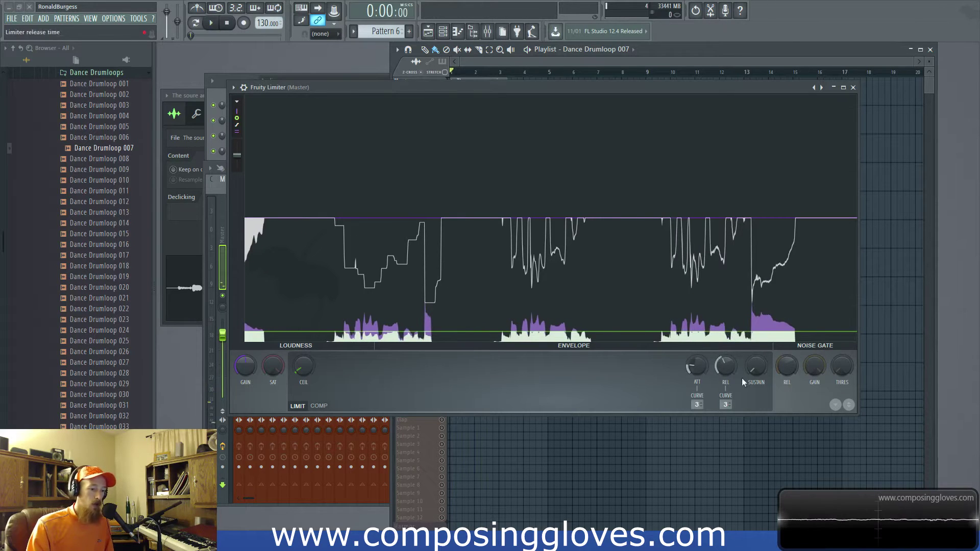
key(space)
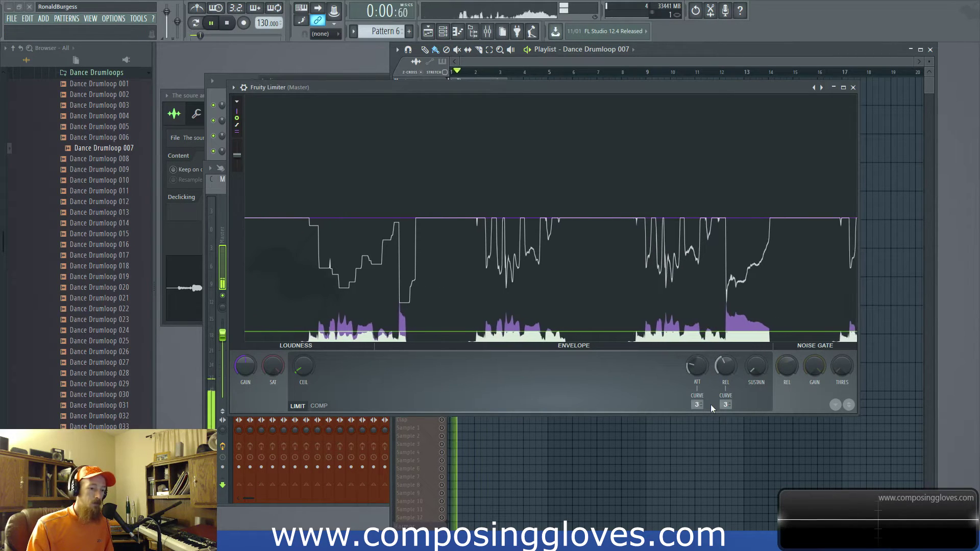
key(space)
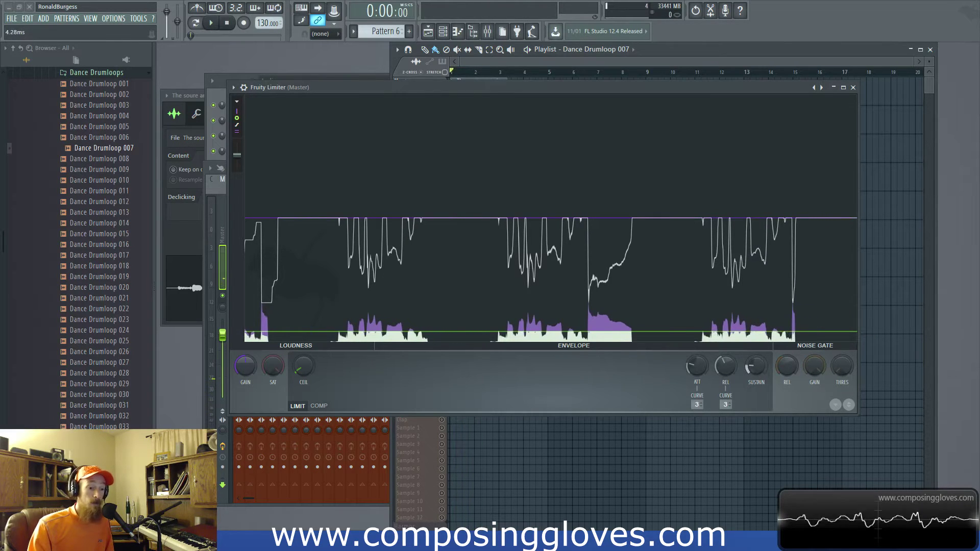
key(space)
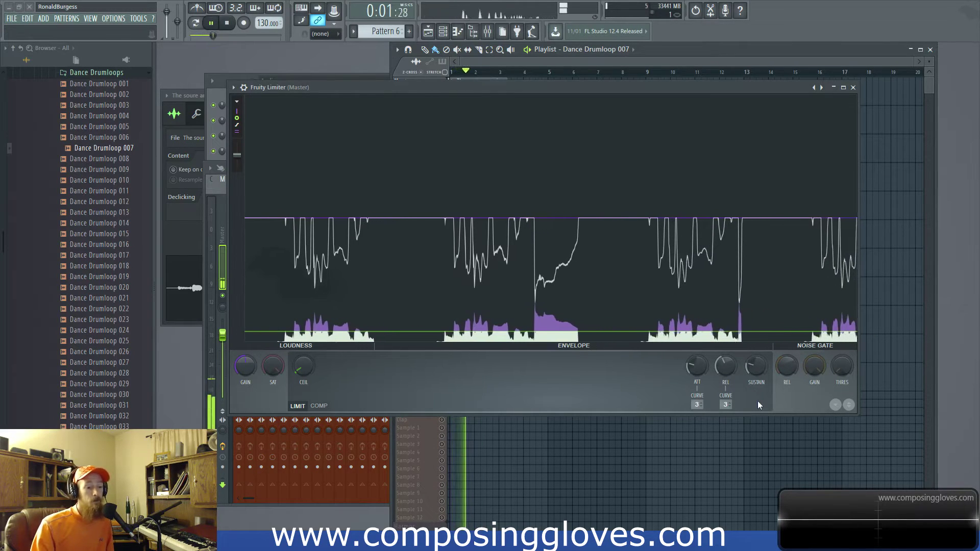
key(space)
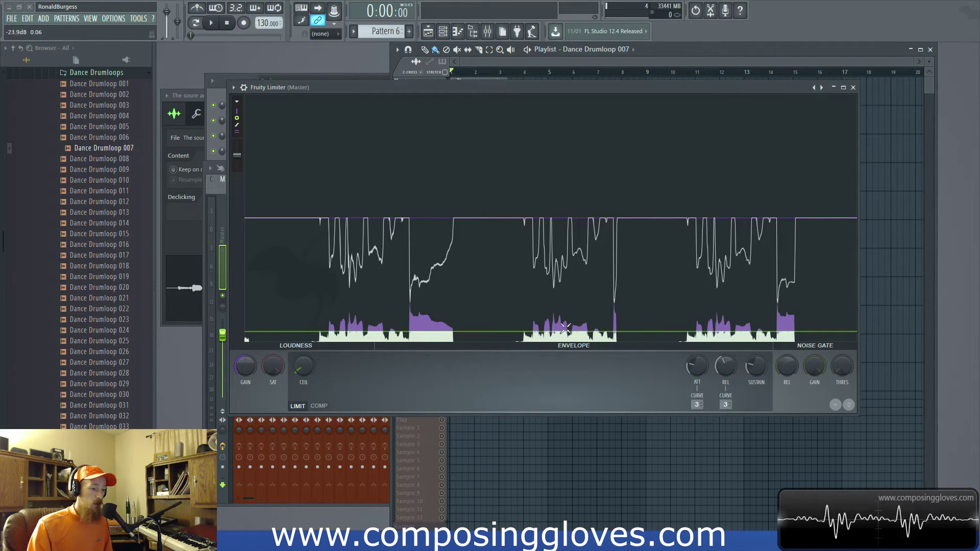
Step: Clear the limiter's graph by maximizing and restoring its window, and play the clip with minimum attack and a 197.39 ms release
double_click(586, 89)
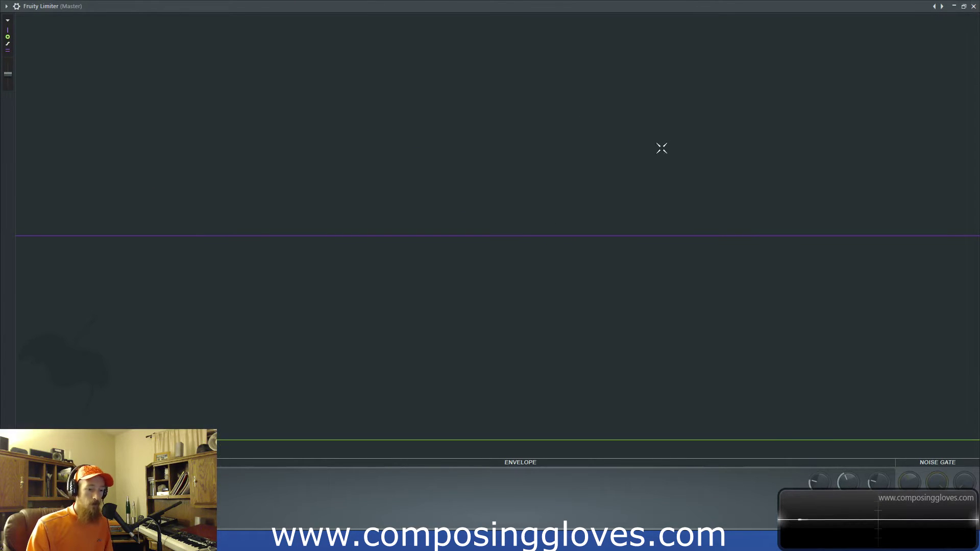
click(964, 6)
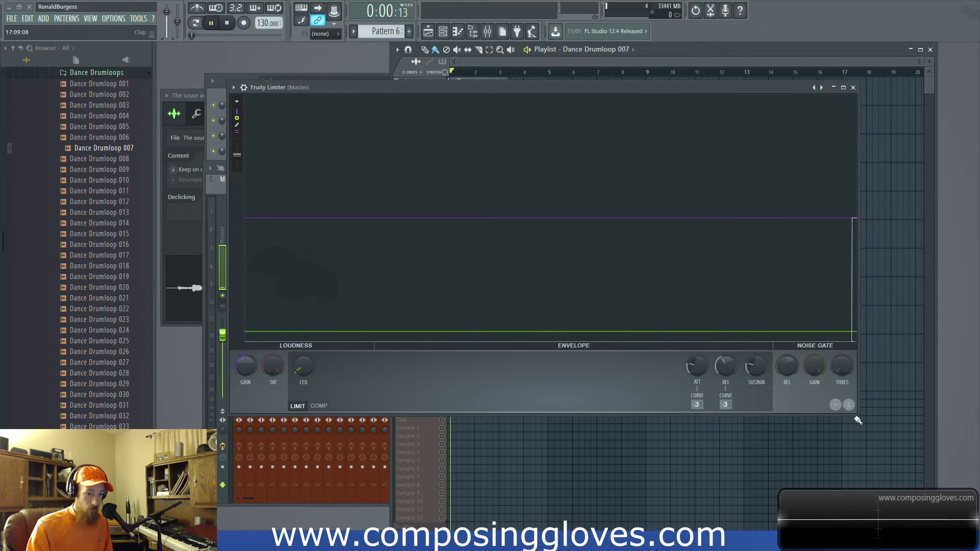
key(space)
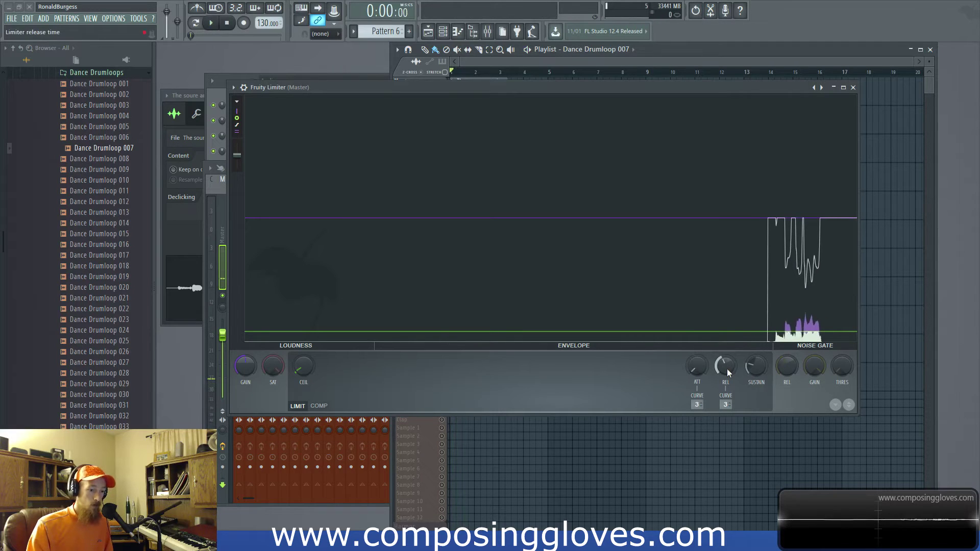
drag(727, 368, 727, 357)
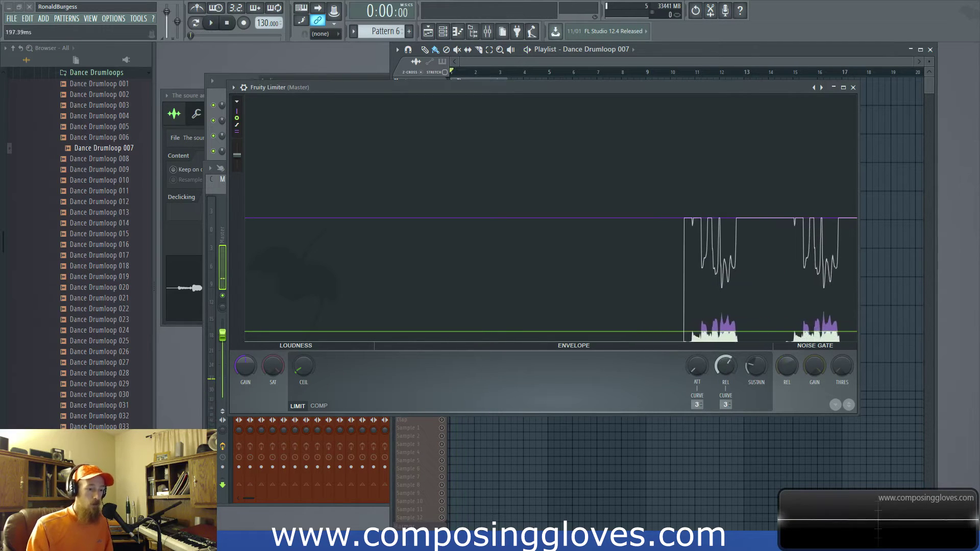
key(space)
key(space)
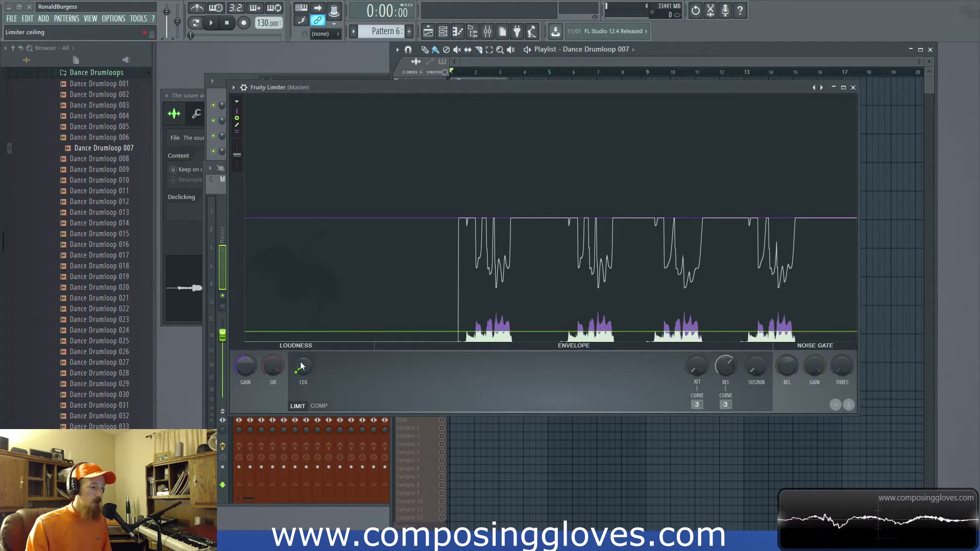
Step: Raise the limiter's ceiling to about 0 dB and solo the Extra 1 playlist track containing the CLEAN ROCK D clip
drag(308, 369, 417, 304)
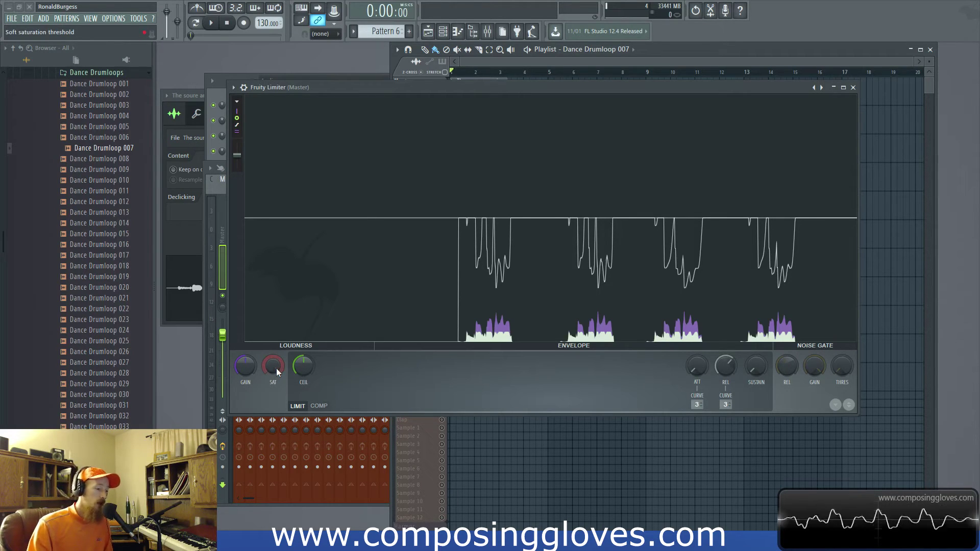
mouse_move(552, 85)
mouse_down()
mouse_move(556, 74)
mouse_move(524, 87)
mouse_move(567, 82)
mouse_up()
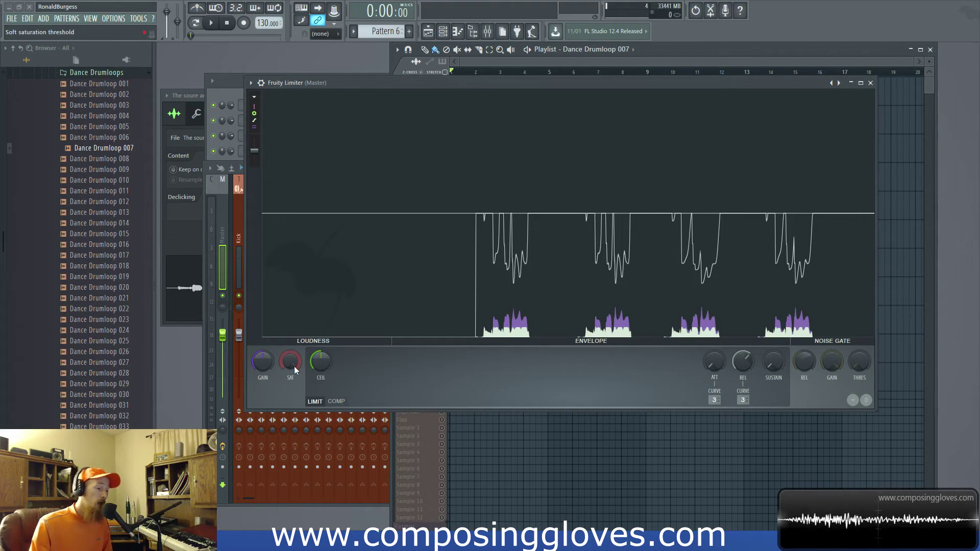
drag(478, 85, 428, 175)
right_click(442, 130)
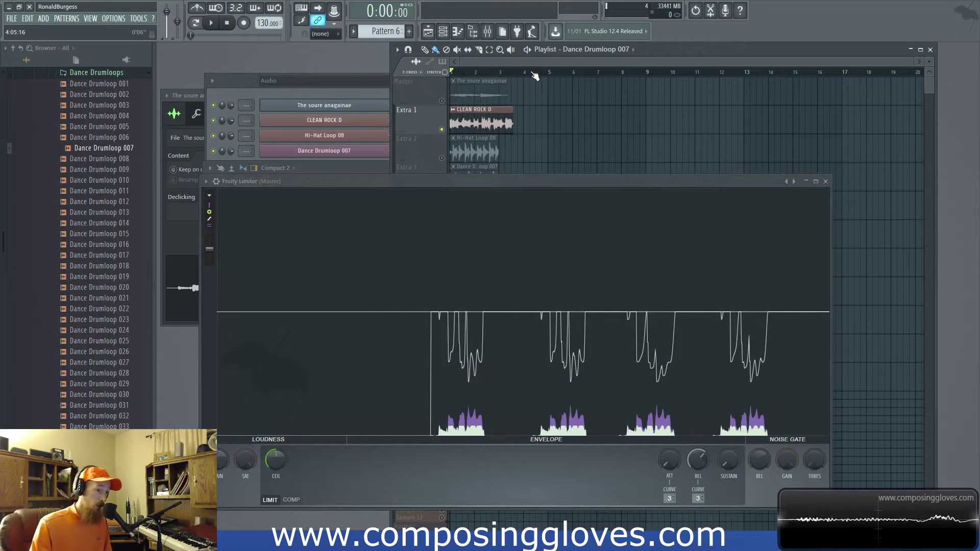
drag(601, 181, 676, 95)
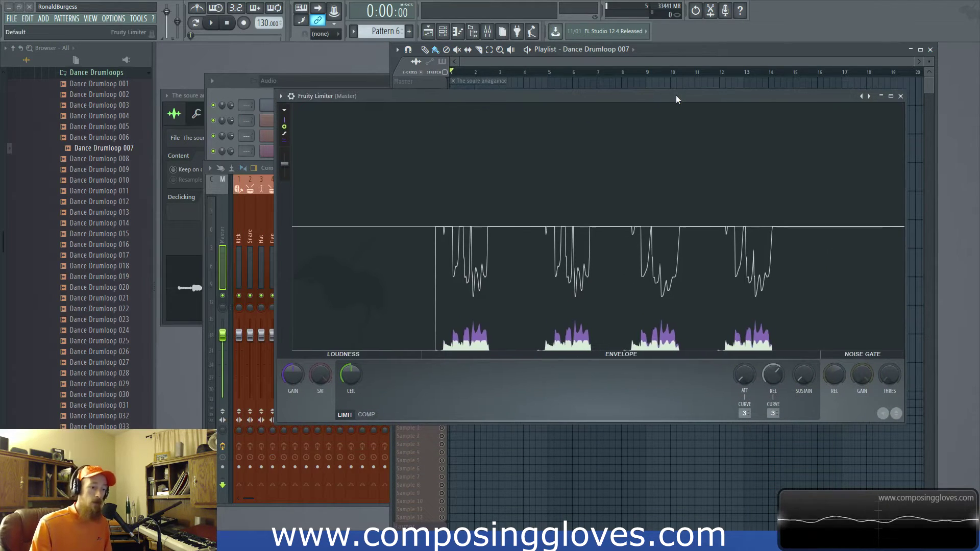
drag(538, 101, 539, 100)
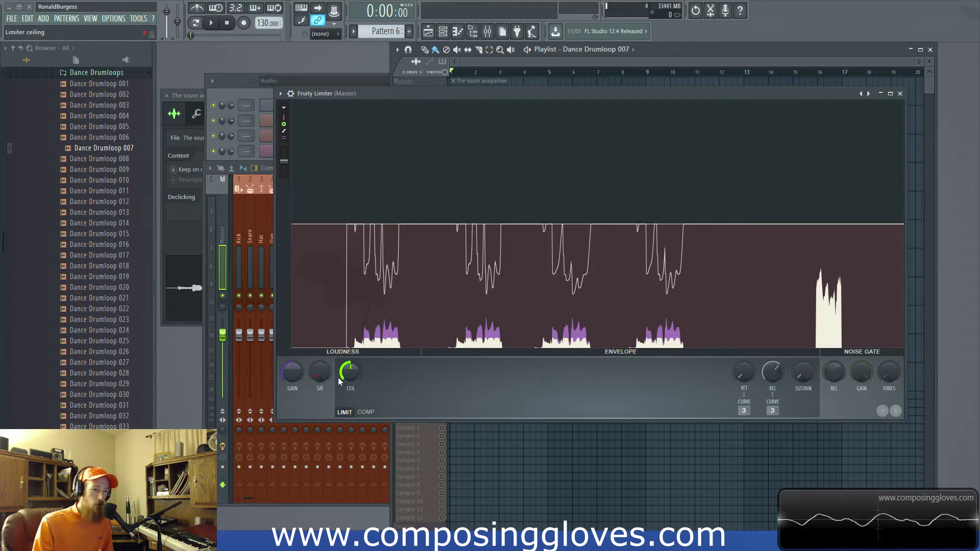
Step: Play the drum clip with a very low soft saturation threshold and a medium one, and return the threshold to maximum
drag(338, 378, 403, 383)
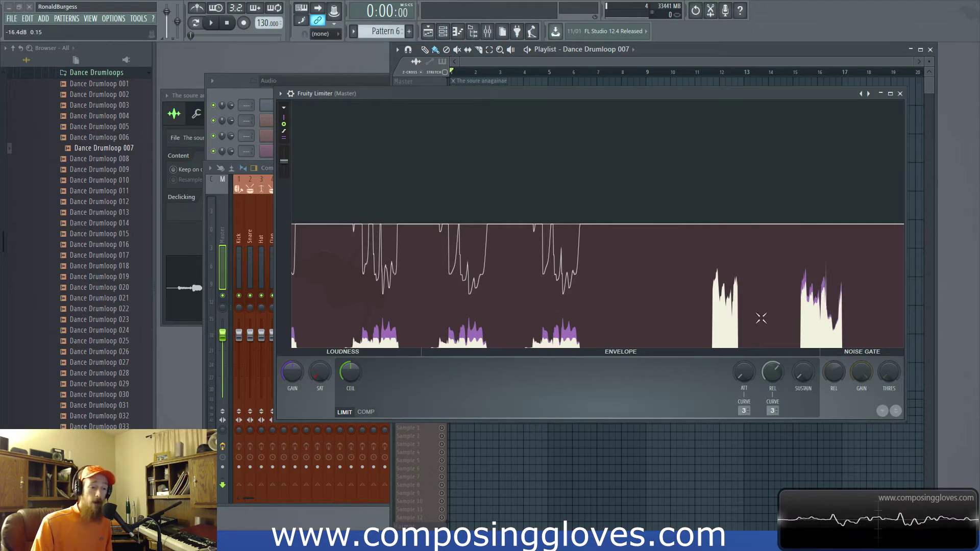
drag(320, 371, 319, 363)
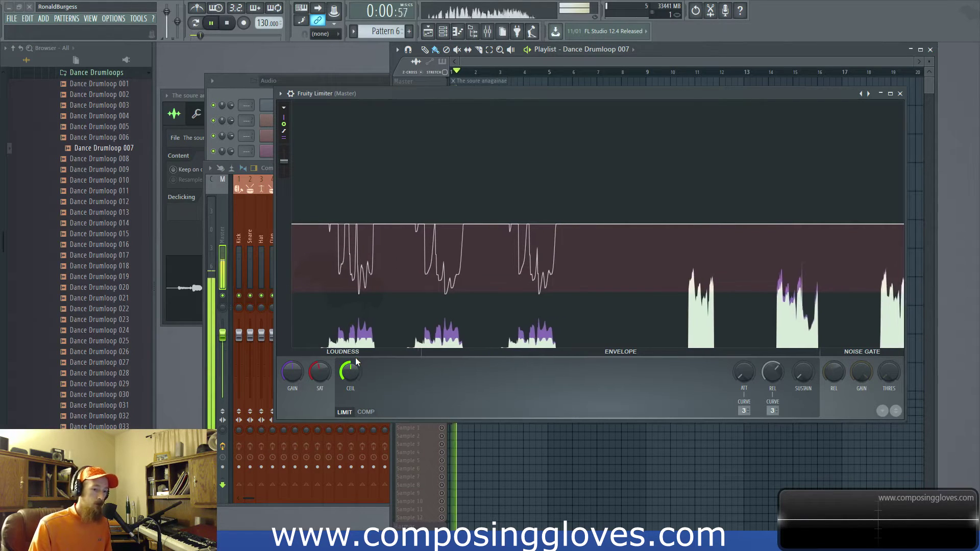
drag(319, 372, 319, 374)
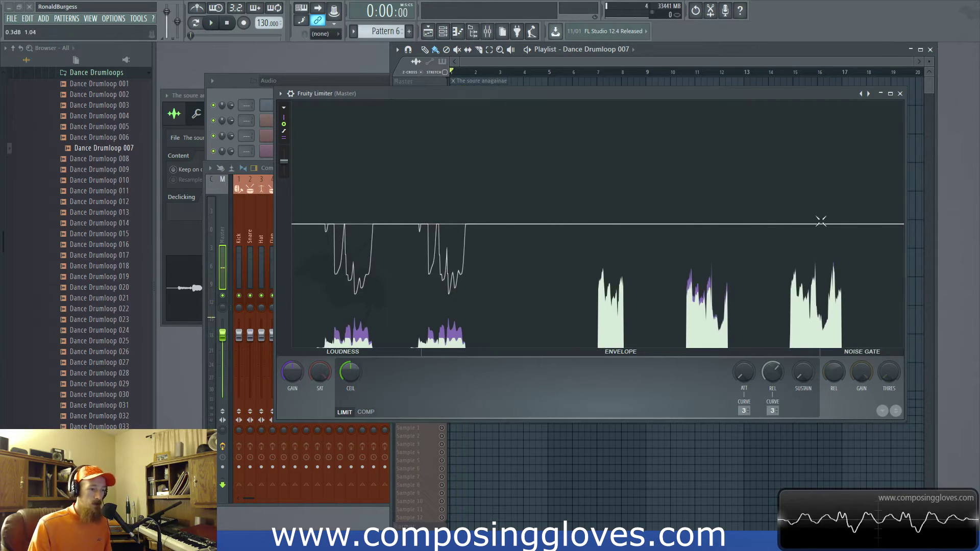
Step: Lower the soft saturation threshold, raise the limiter's ceiling above 0 dB, and play the drum clip
drag(318, 373, 319, 363)
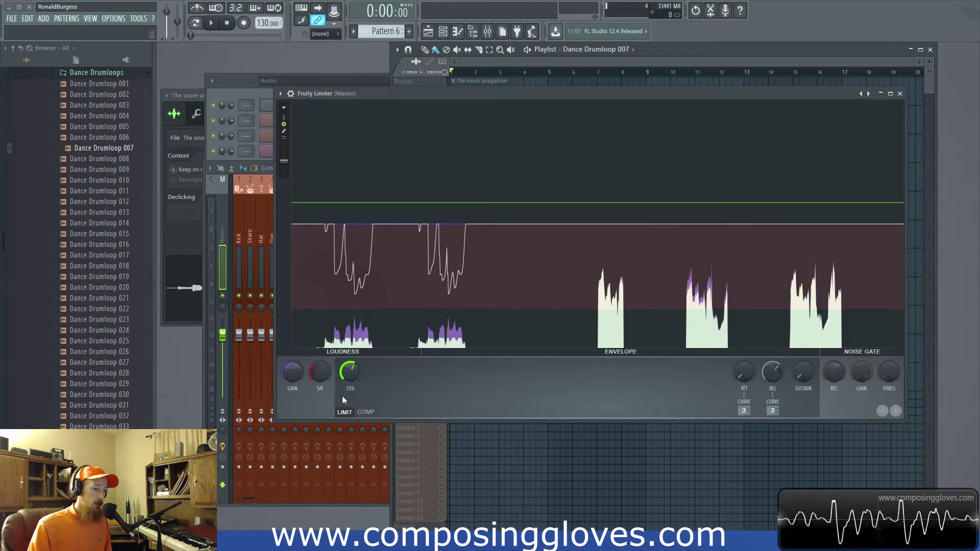
key(space)
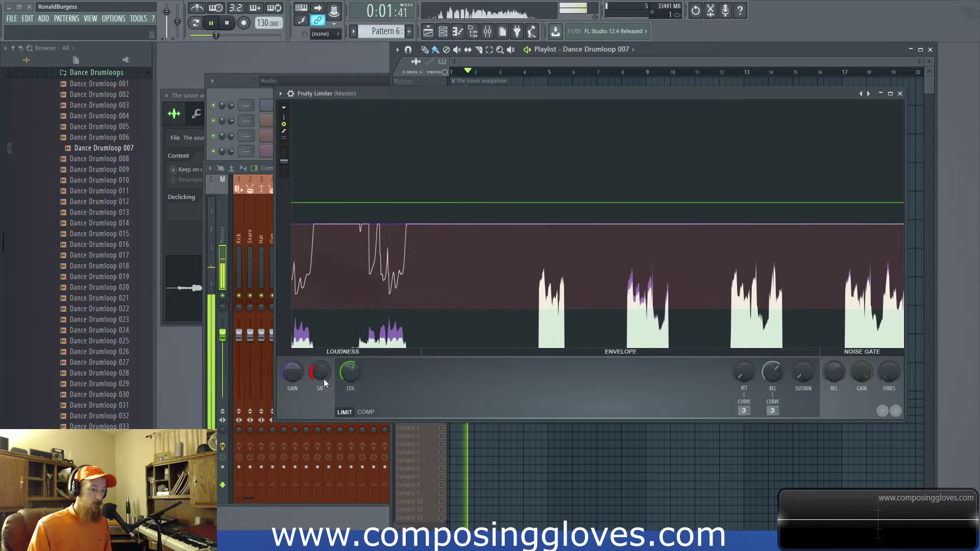
key(space)
Step: Play the drum clip with minimum saturation threshold and the ceiling just above 0 dB, and again with a much lower ceiling
drag(354, 375, 354, 374)
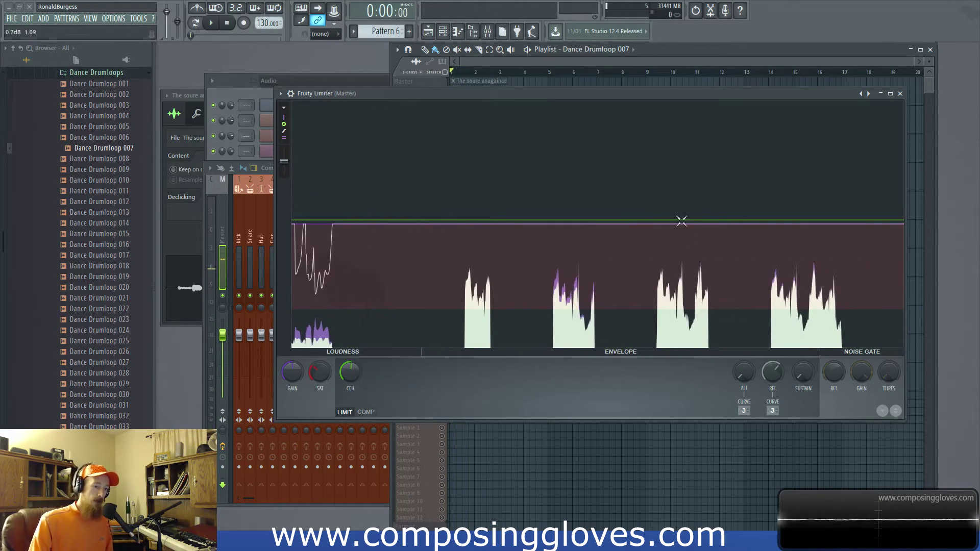
drag(324, 373, 326, 375)
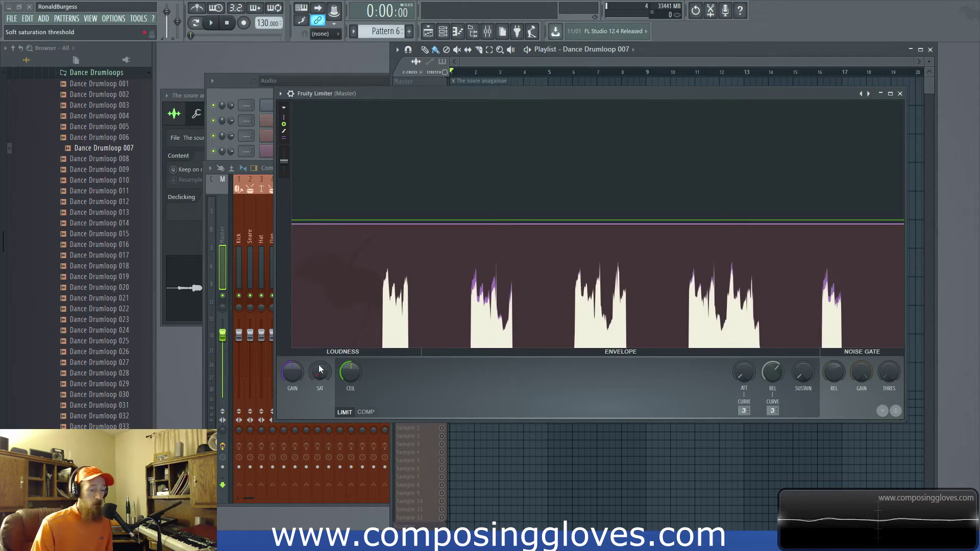
drag(350, 372, 350, 449)
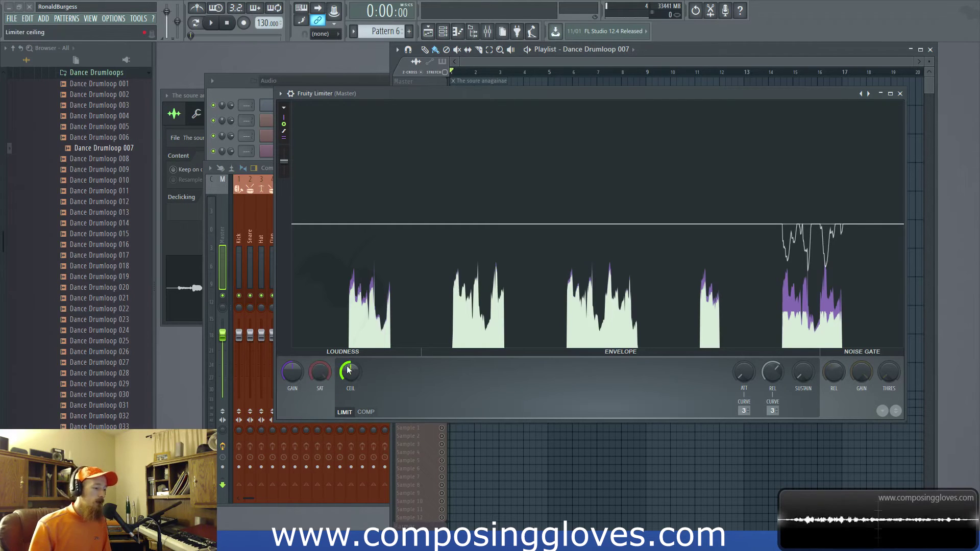
Step: Set the soft saturation threshold just below the 0 dB ceiling and play the drum clip briefly
drag(320, 373, 312, 393)
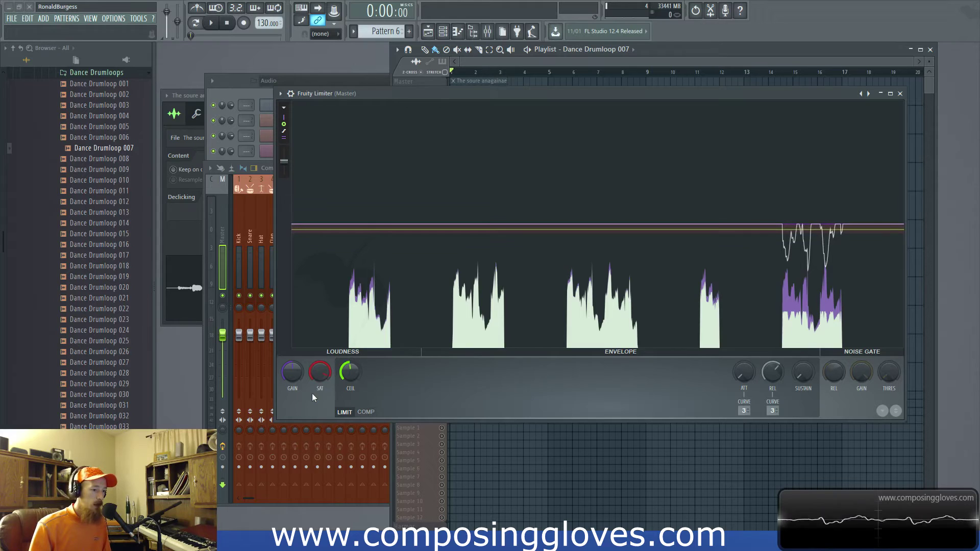
key(space)
key(space)
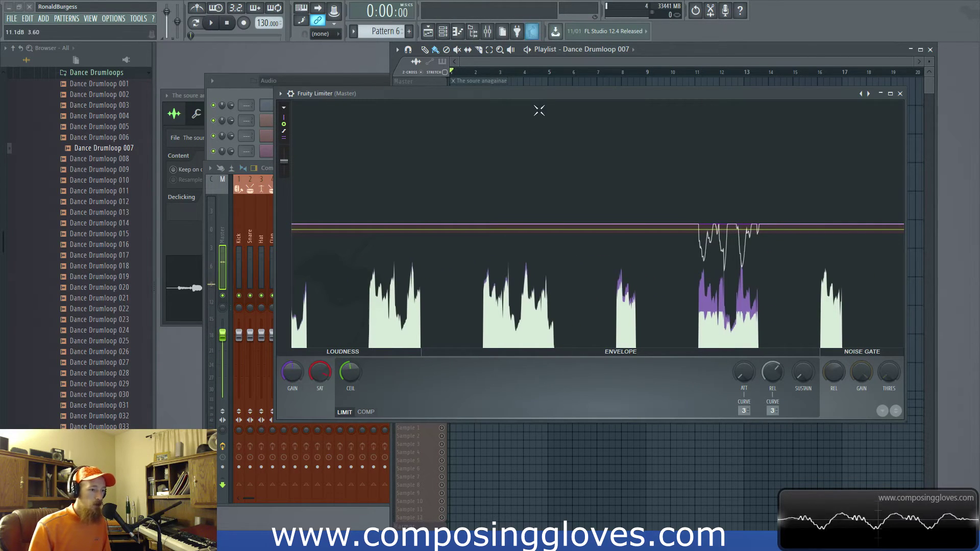
drag(525, 94, 483, 78)
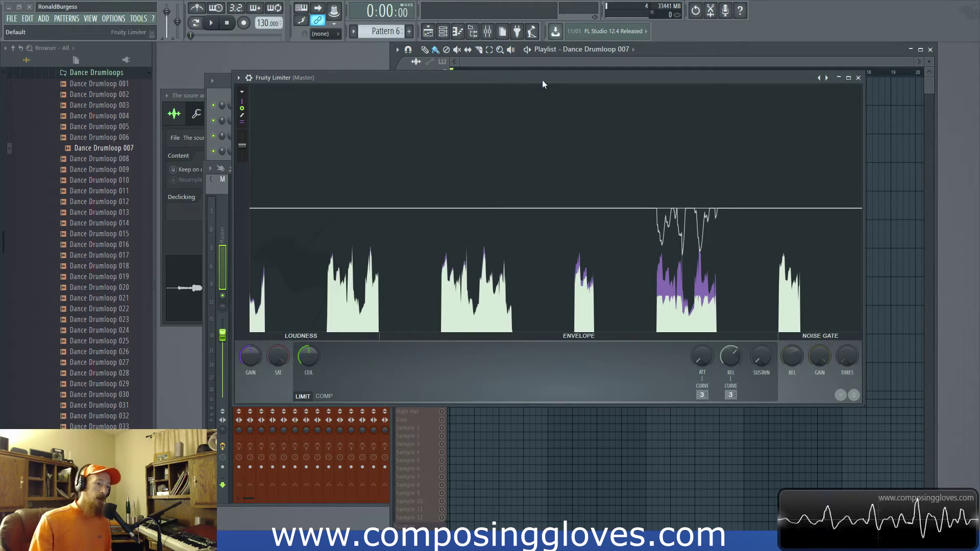
drag(543, 80, 548, 75)
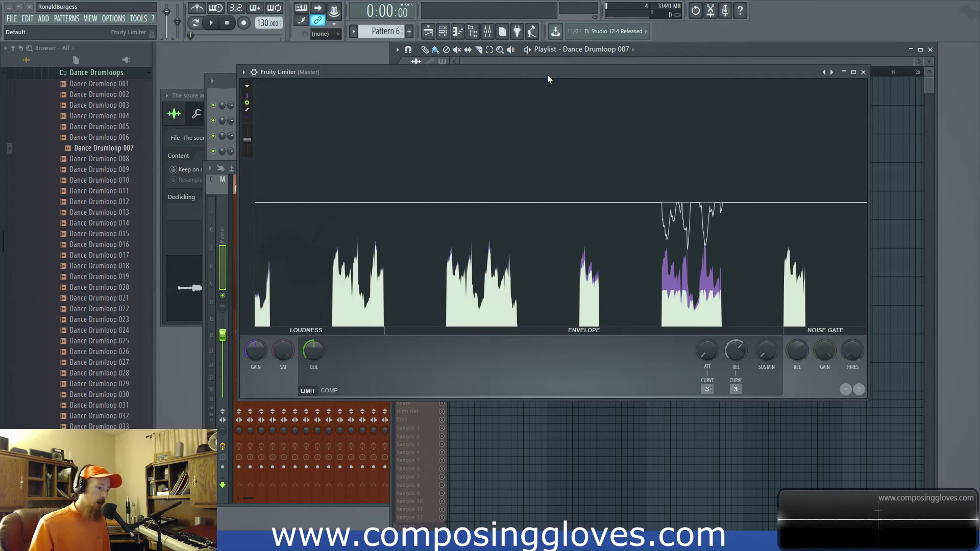
drag(547, 74, 580, 62)
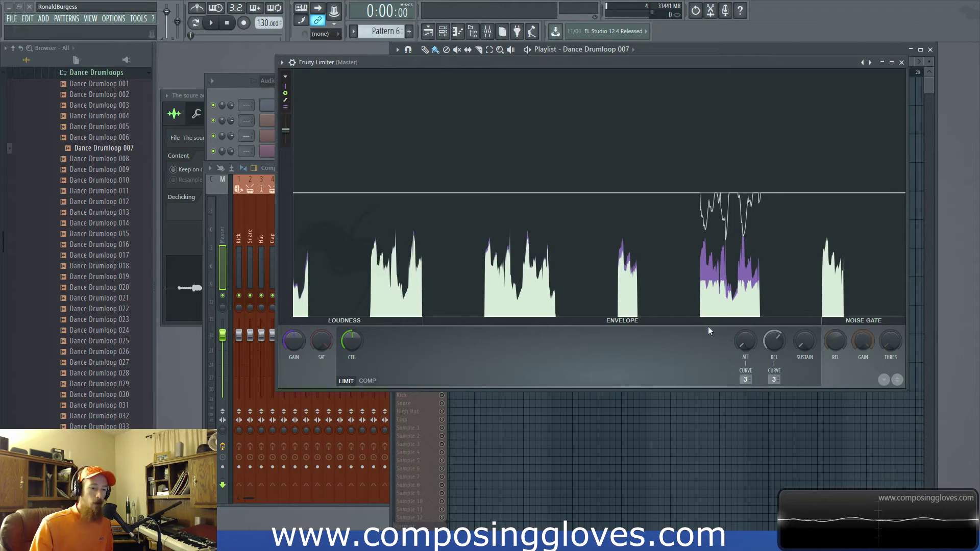
Step: Set the limiter's attack curve to 1 and shorten its release time
right_click(745, 380)
key(Escape)
drag(746, 380, 746, 373)
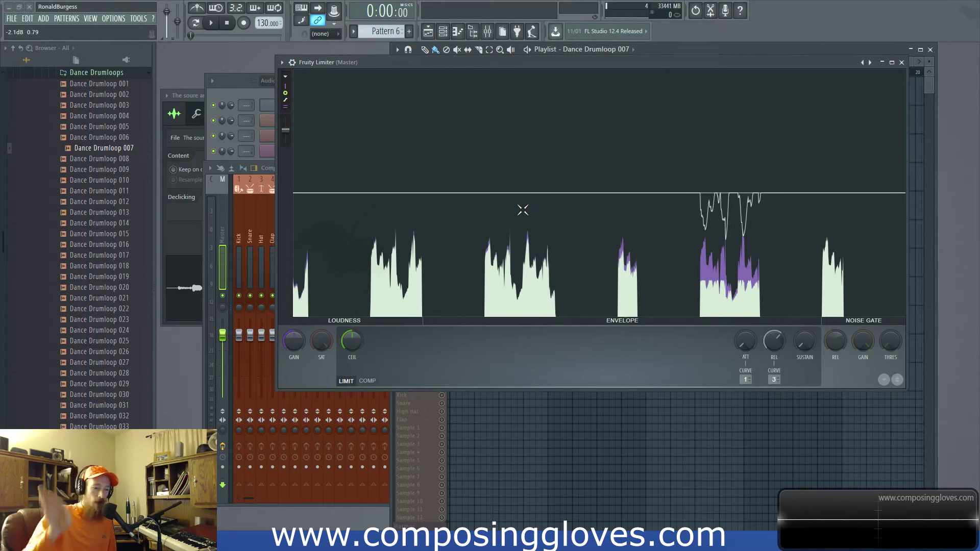
mouse_move(774, 341)
mouse_down()
mouse_move(774, 329)
mouse_move(773, 345)
mouse_up()
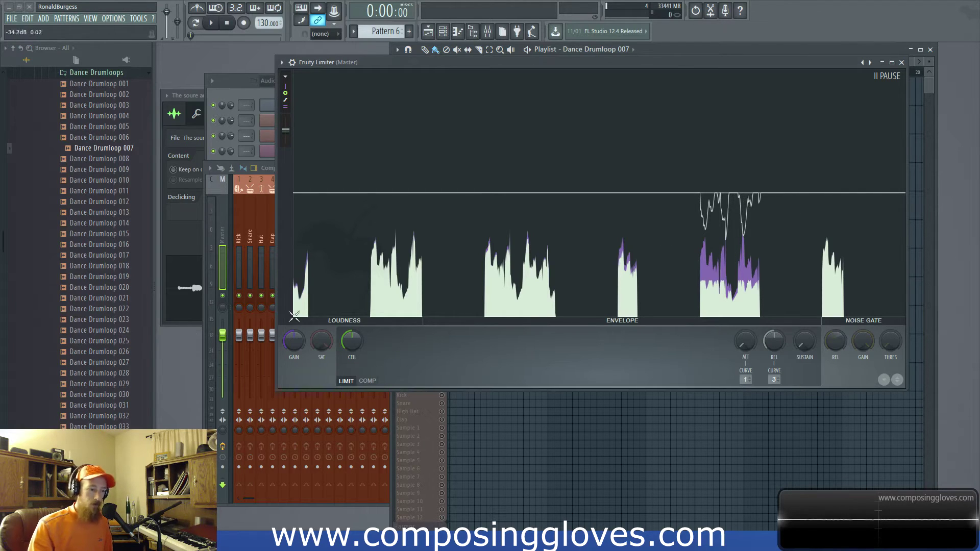
Step: Compare the limiter and compressor controls by switching between the two sets, ending on the compressor's
click(367, 381)
click(347, 382)
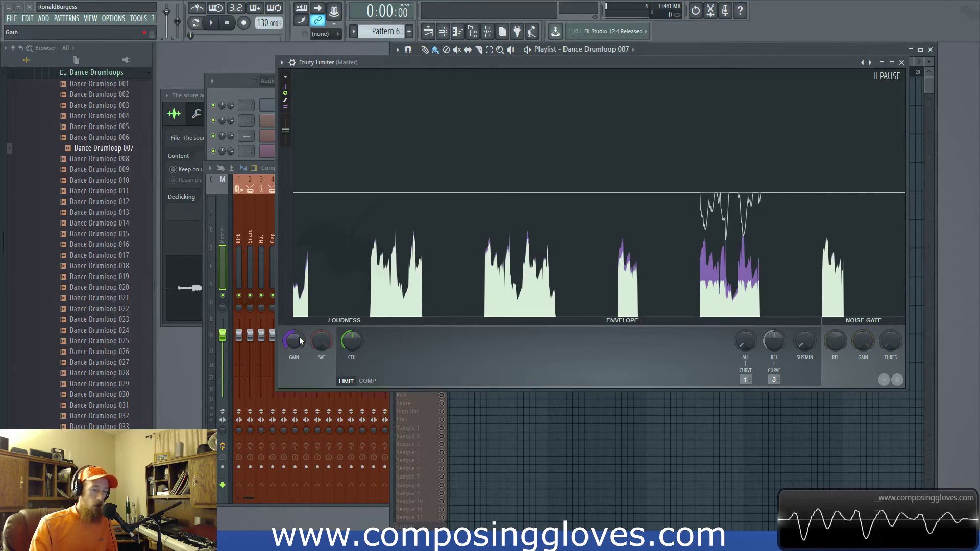
click(361, 381)
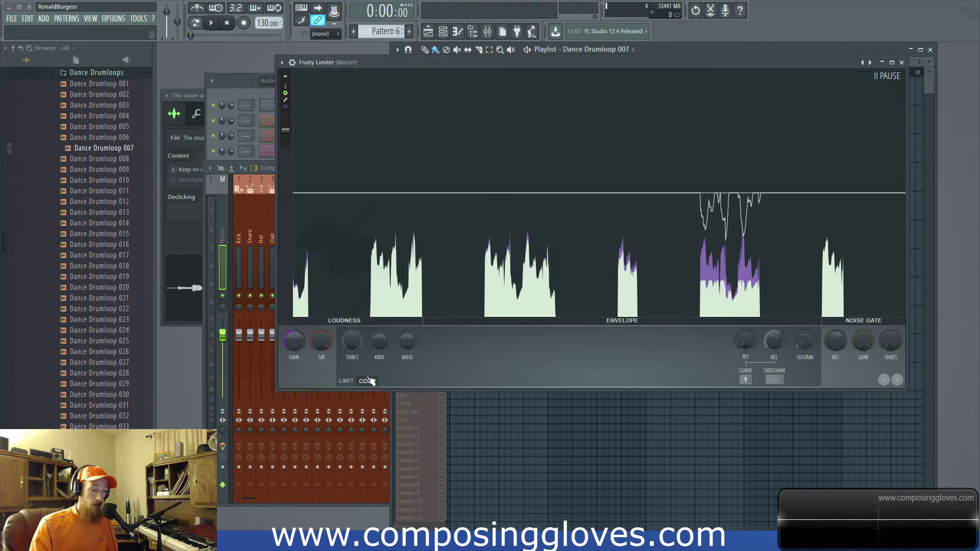
click(356, 380)
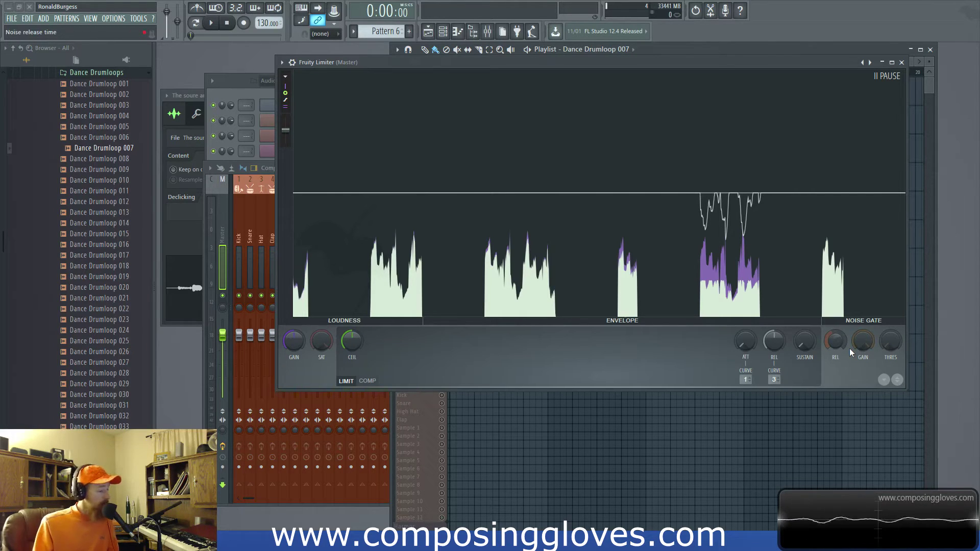
click(367, 381)
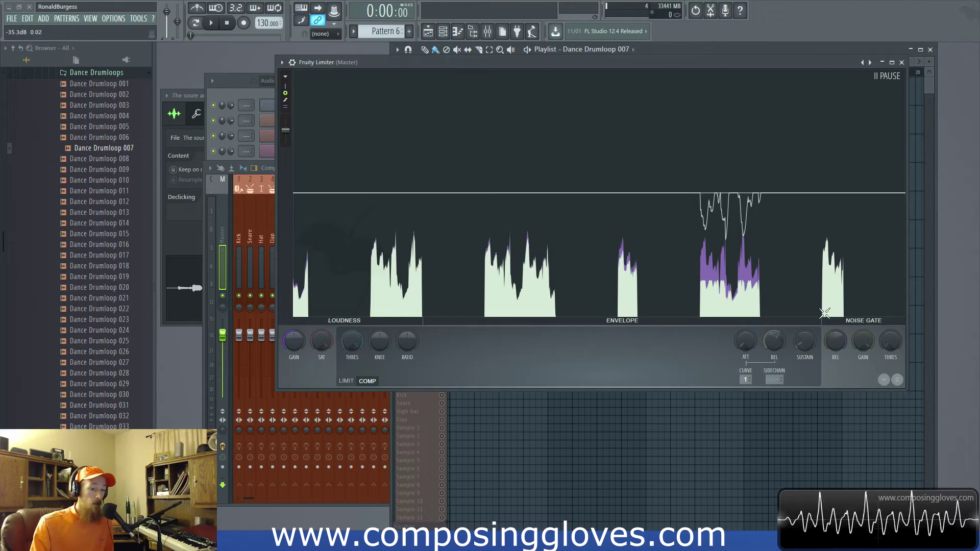
Step: Return to the limiter controls, store the settings in the spare state, and readjust the attack, release and sustain
click(346, 380)
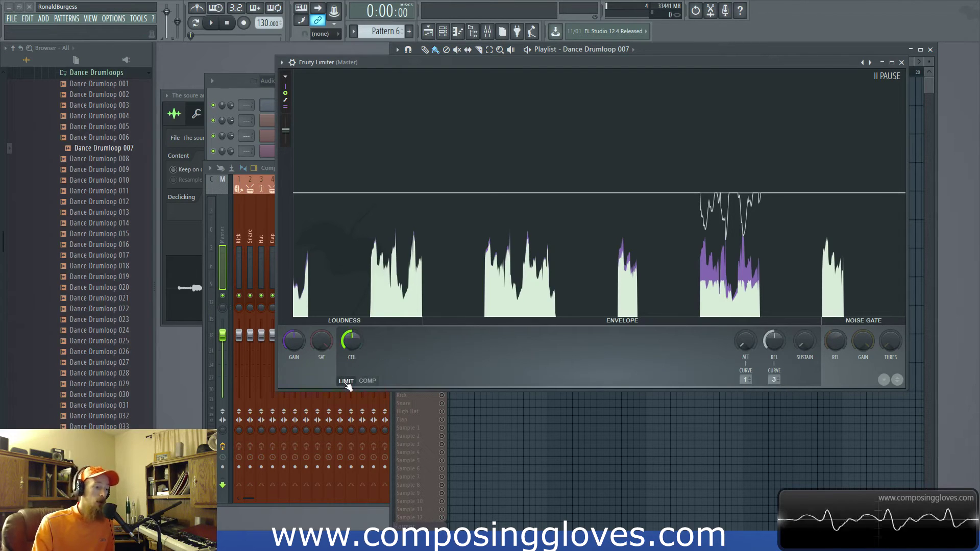
click(885, 381)
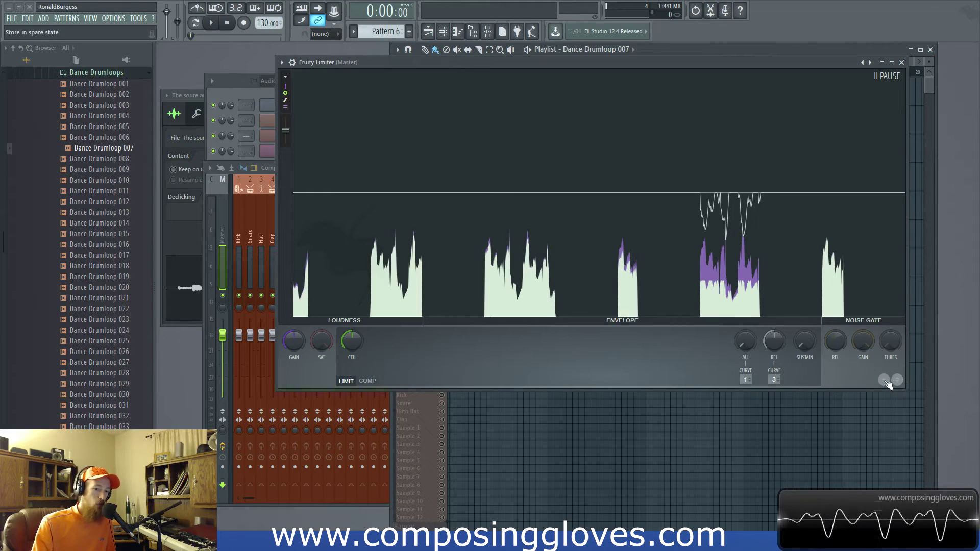
scroll(816, 348, up, 5)
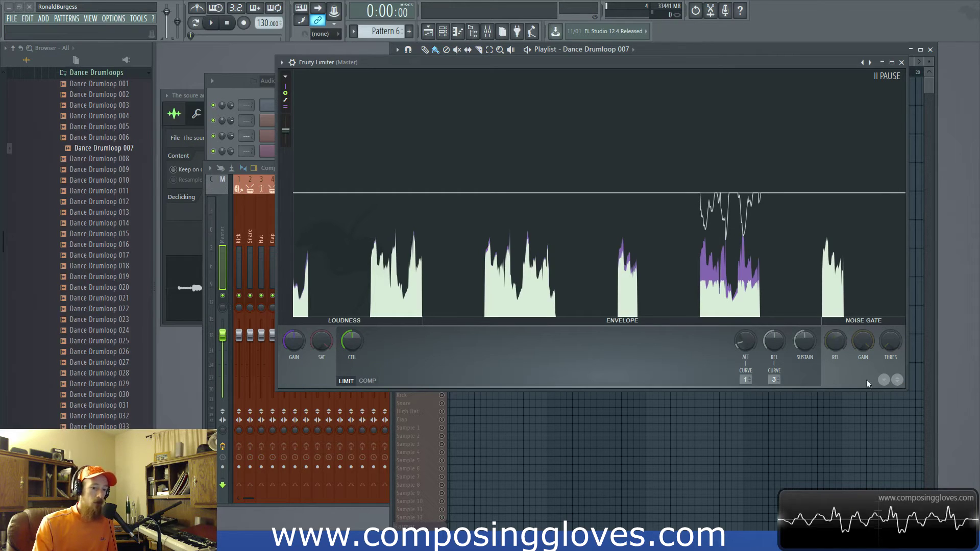
drag(745, 341, 804, 330)
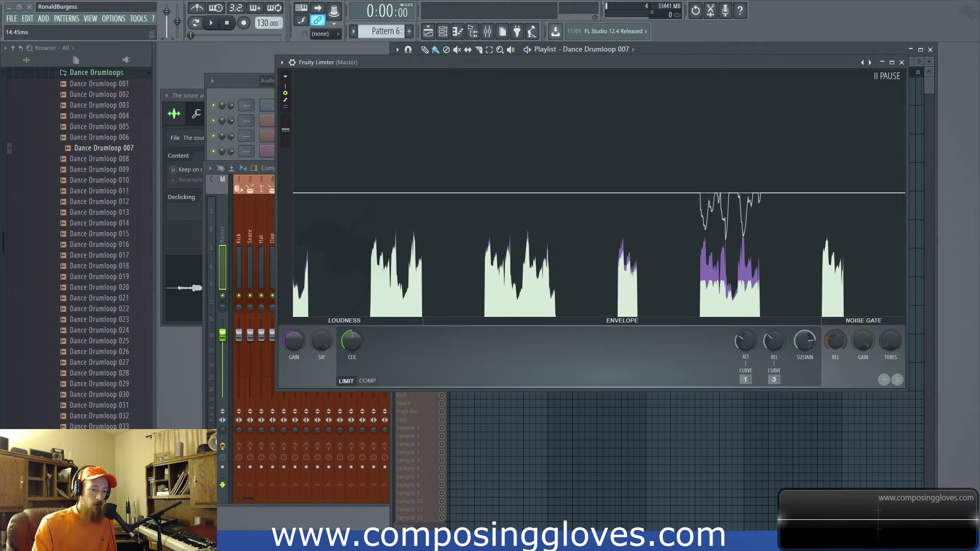
drag(868, 345, 868, 332)
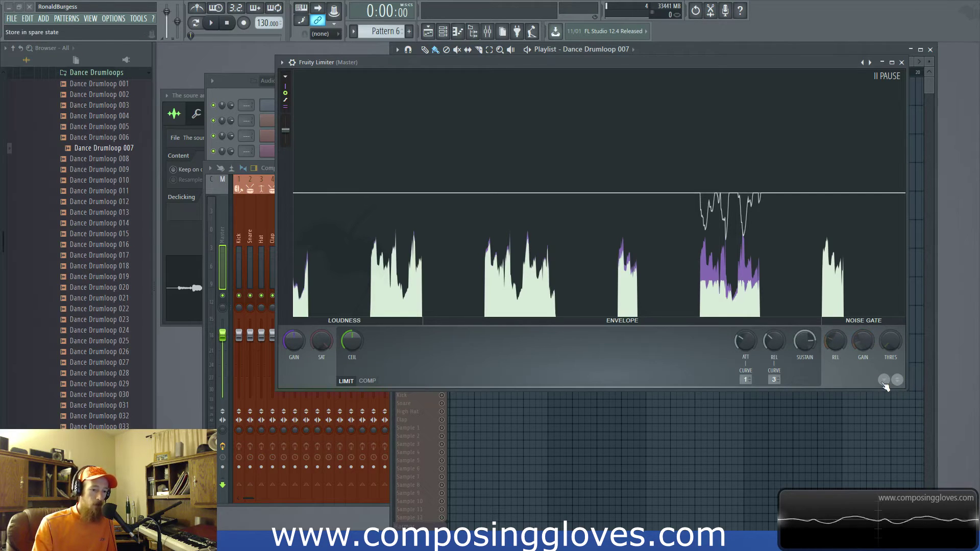
drag(774, 341, 774, 337)
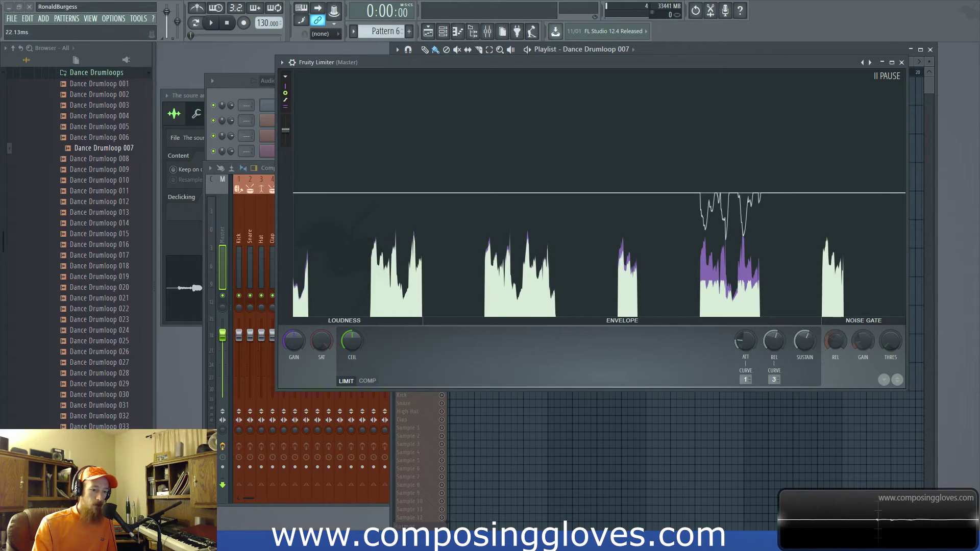
Step: Compare the current limiter settings with the spare state by flipping between the two repeatedly
click(898, 381)
click(898, 380)
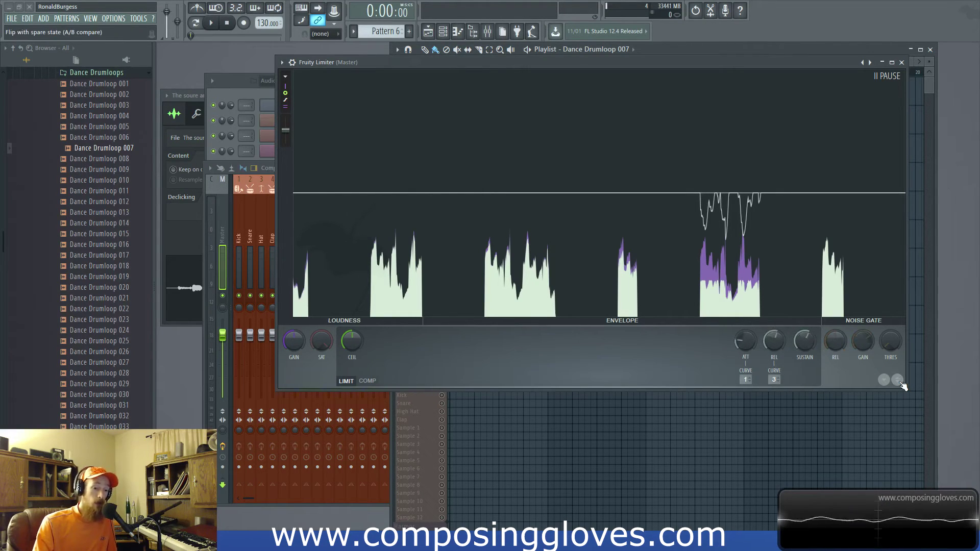
click(898, 380)
click(902, 385)
click(903, 384)
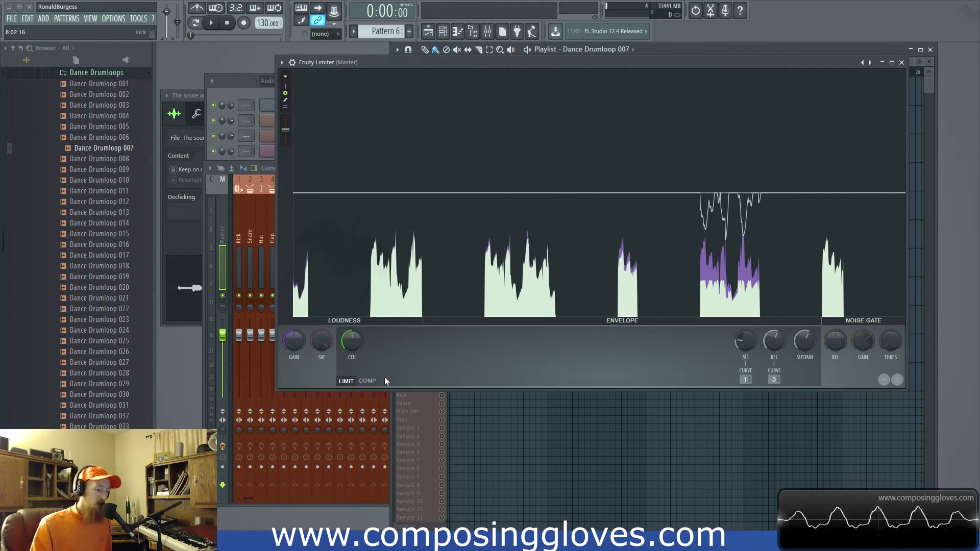
Step: Switch to the compressor controls, then solo the Hi-Hat Loop 08 playlist track and play it briefly
click(368, 381)
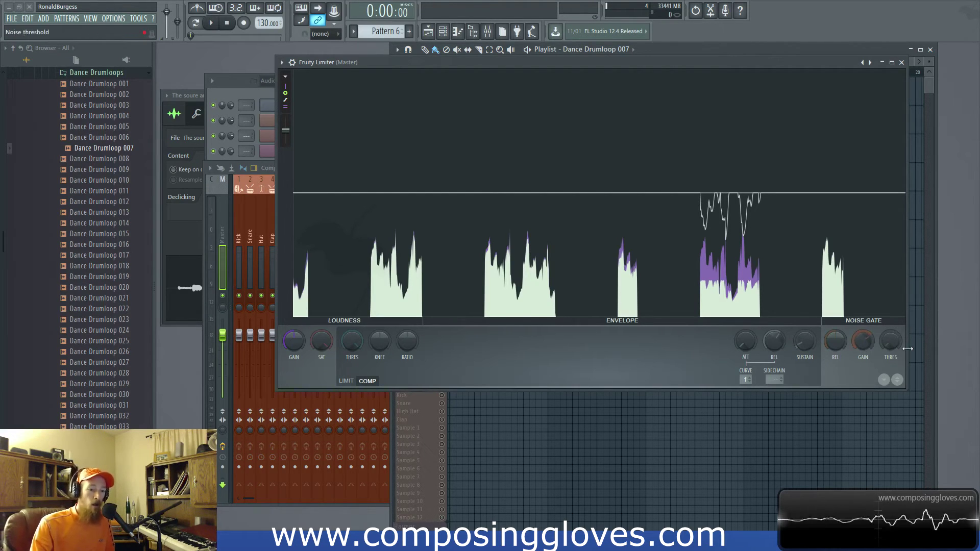
drag(635, 77, 649, 282)
ctrl+click(442, 158)
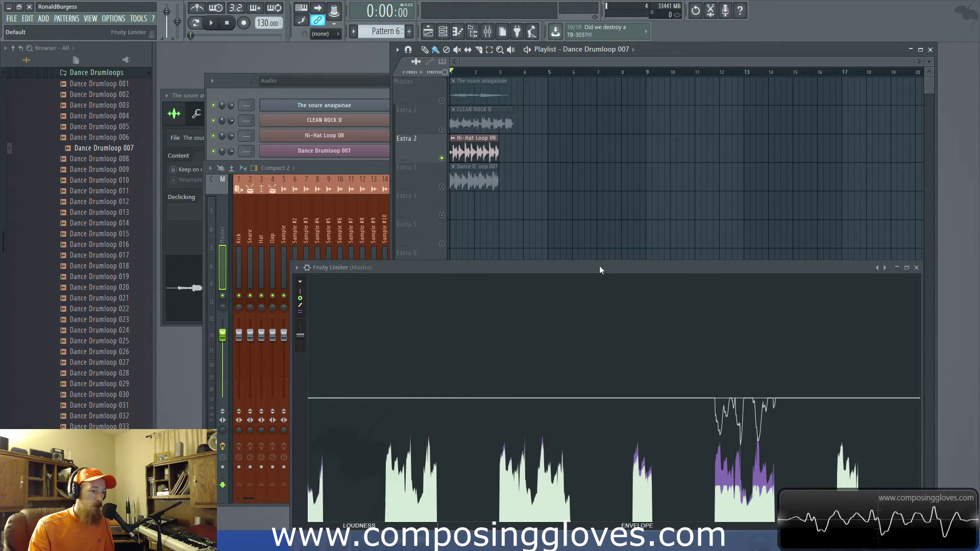
key(space)
drag(601, 270, 527, 94)
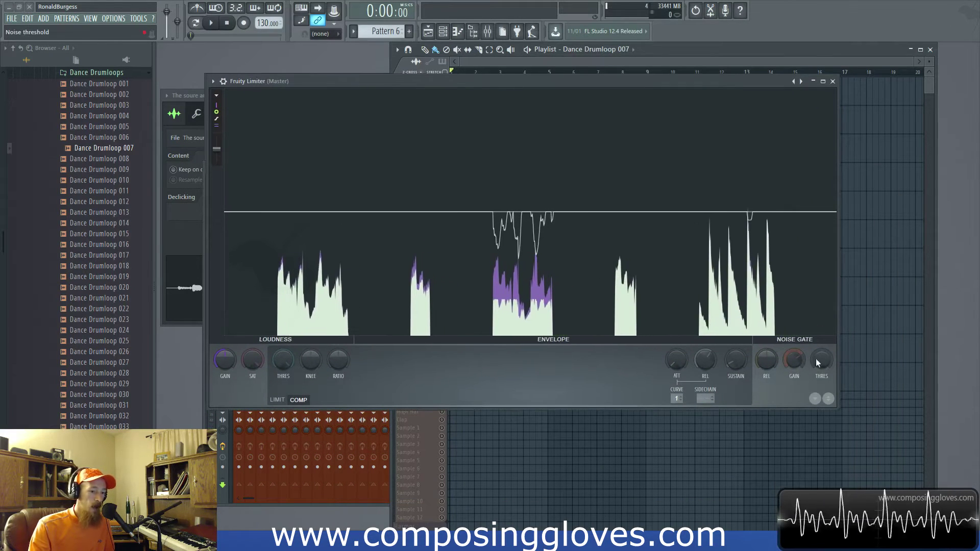
Step: Raise the noise gate threshold to about the middle of its range and lower the noise gate gain to its minimum
drag(821, 367, 821, 350)
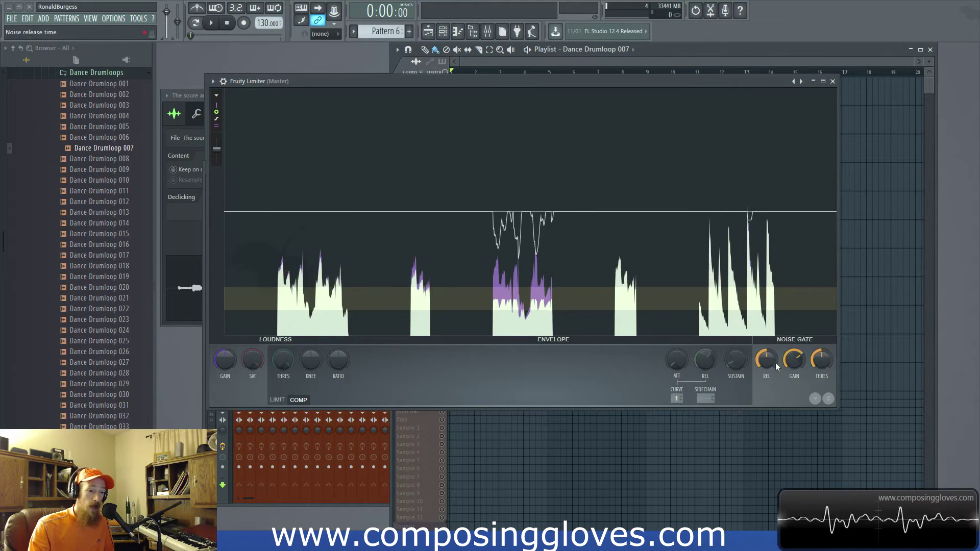
mouse_move(794, 360)
mouse_down()
mouse_move(794, 395)
mouse_move(795, 357)
mouse_move(794, 386)
mouse_up()
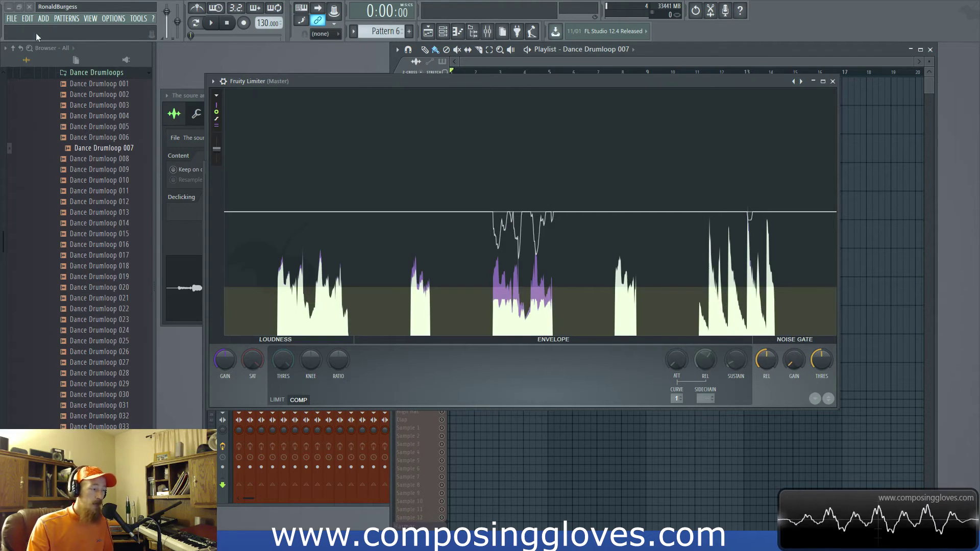
drag(794, 363, 815, 333)
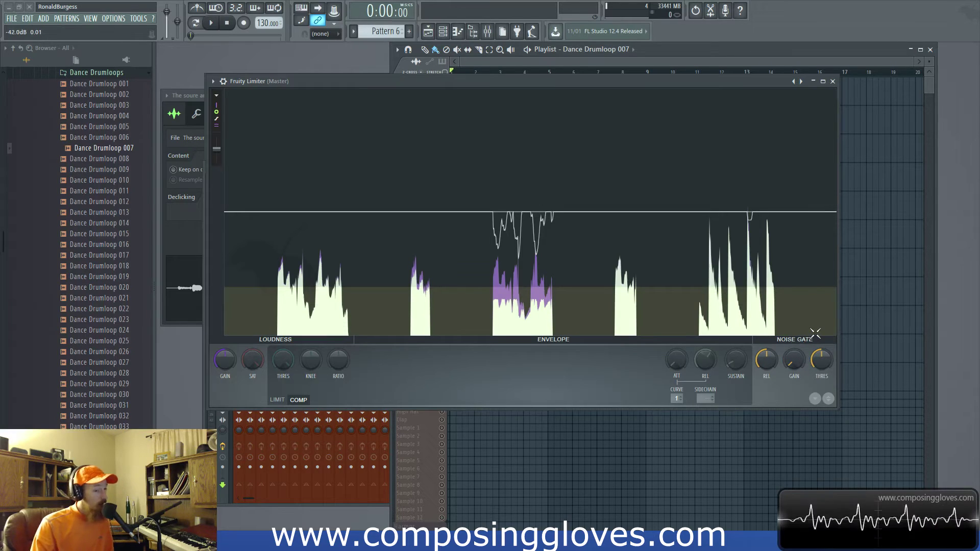
drag(687, 307, 746, 305)
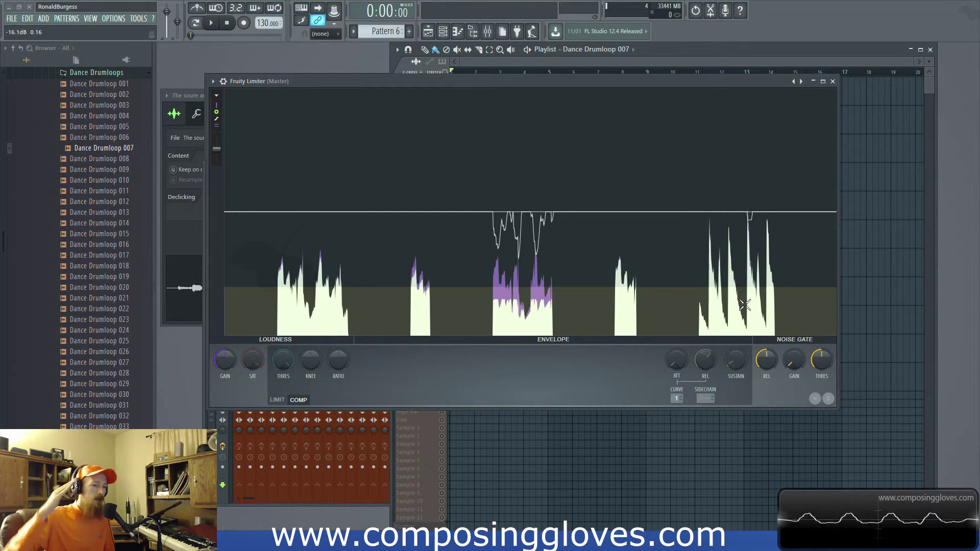
drag(745, 304, 785, 367)
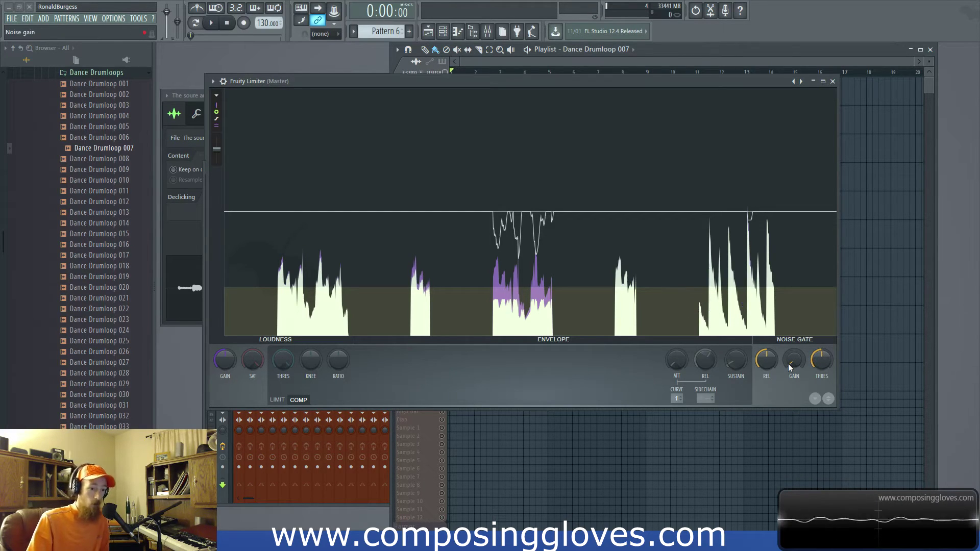
drag(789, 364, 716, 237)
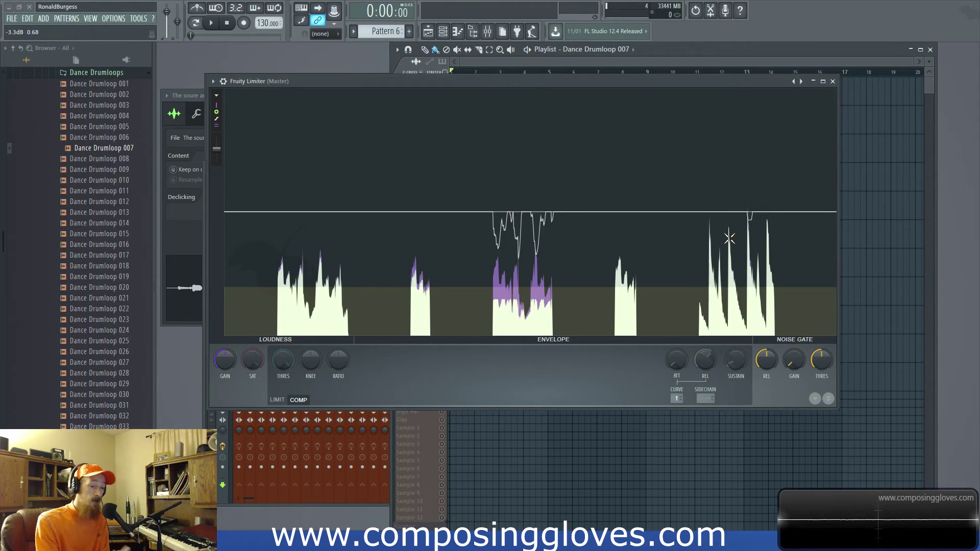
Step: Shorten the noise gate release to its minimum, playing the hi-hat clip to hear the gating
mouse_move(767, 376)
mouse_down()
mouse_move(767, 367)
mouse_move(767, 398)
mouse_move(766, 370)
mouse_up()
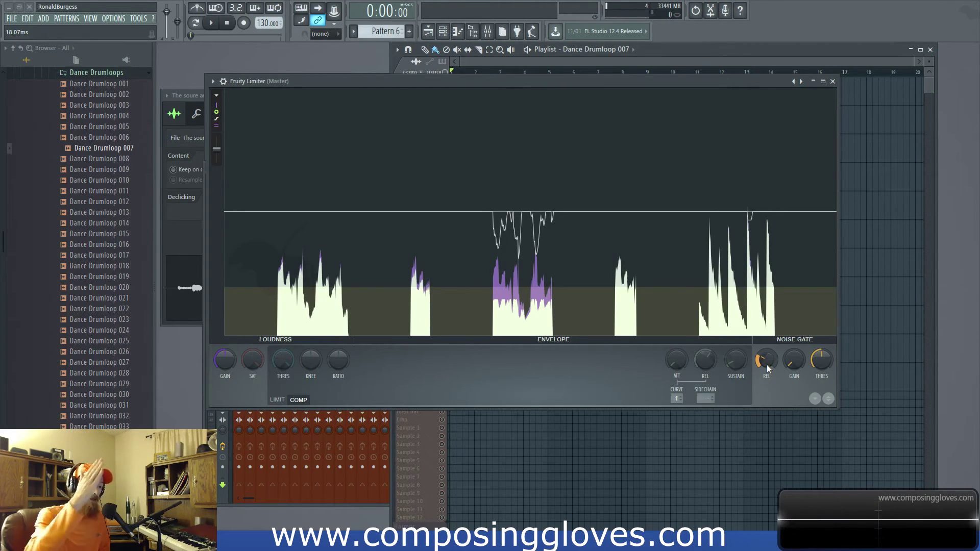
drag(767, 365, 765, 364)
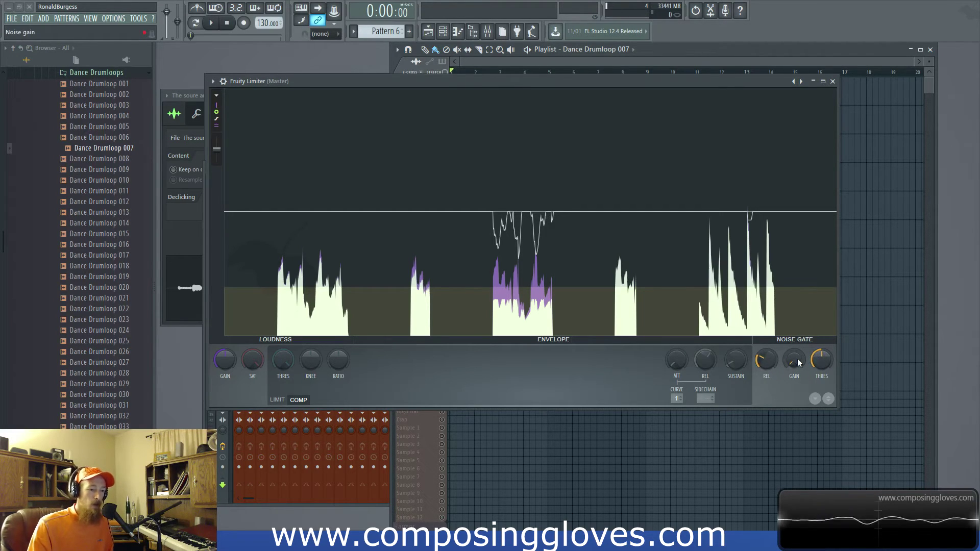
drag(798, 361, 798, 353)
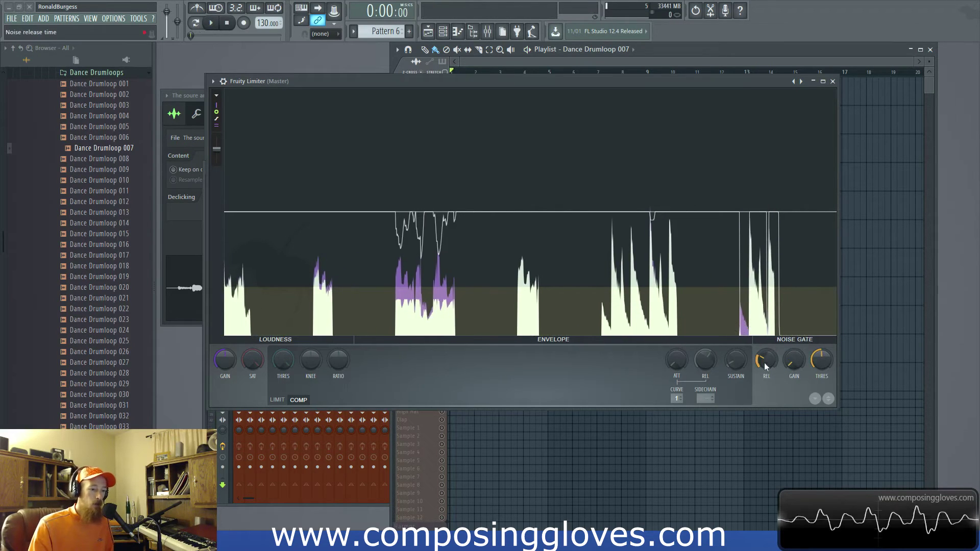
drag(768, 363, 769, 371)
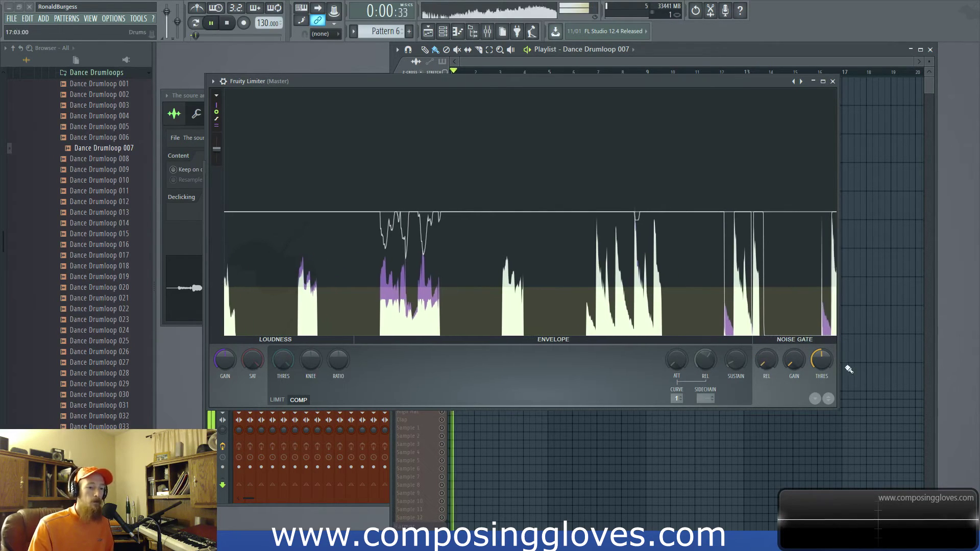
key(space)
key(space)
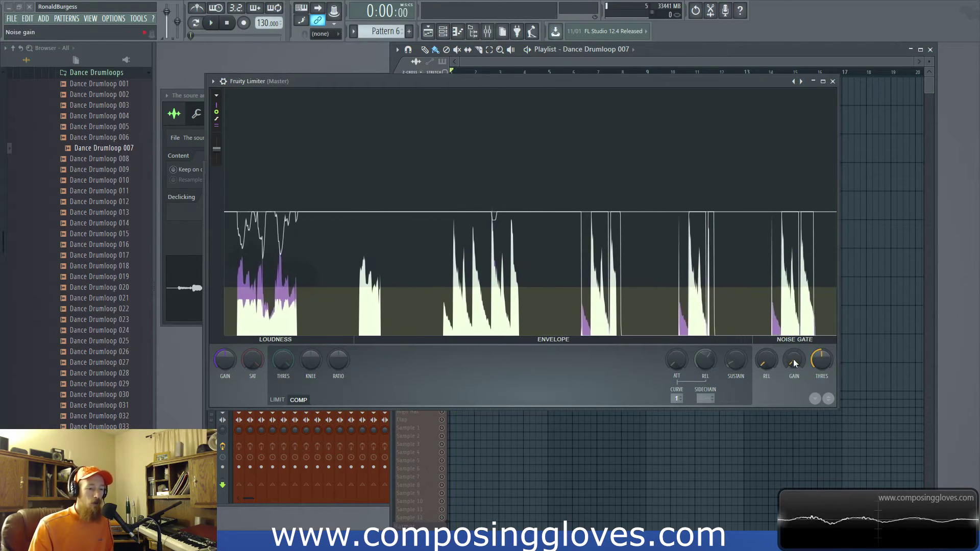
Step: Lengthen the noise gate release and play the hi-hat clip while raising the noise gate gain in stages
drag(764, 362, 763, 347)
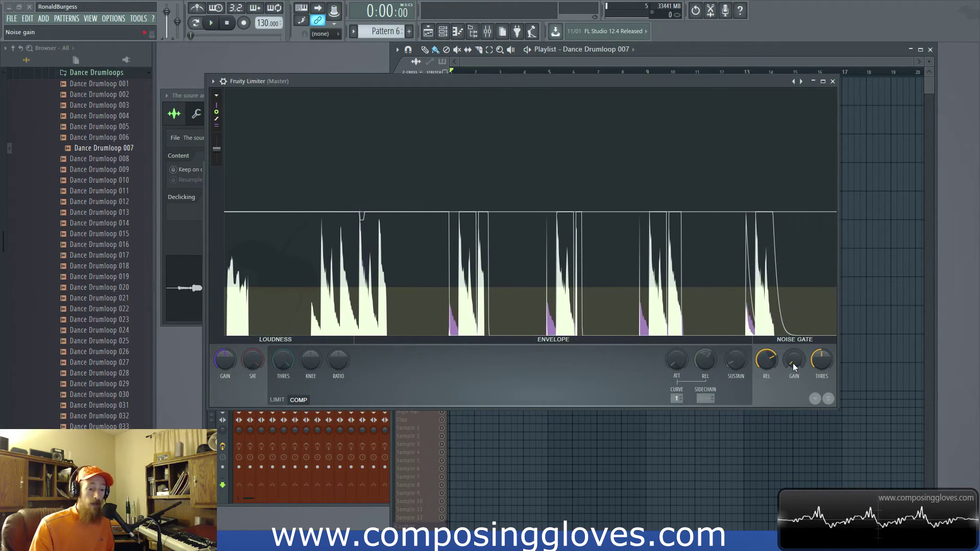
drag(793, 362, 794, 357)
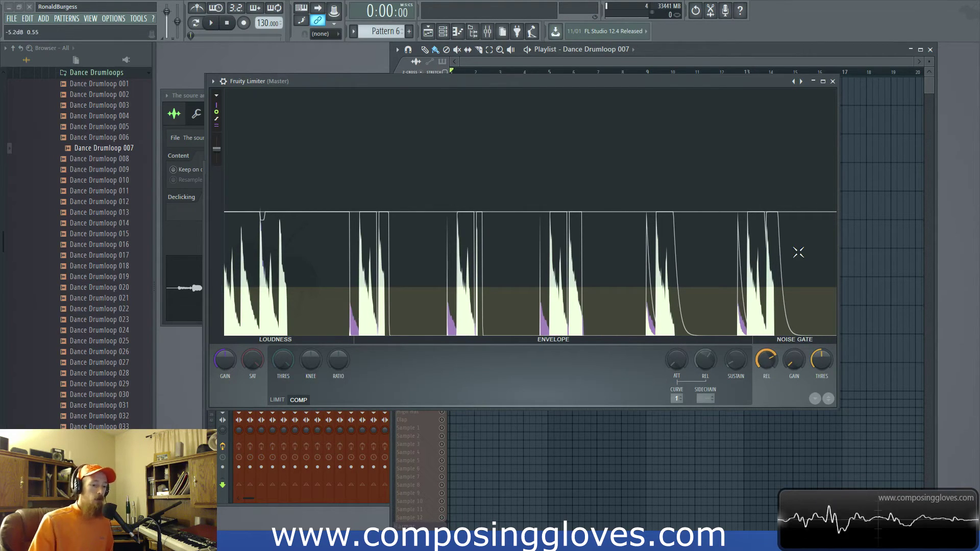
key(space)
drag(794, 360, 794, 351)
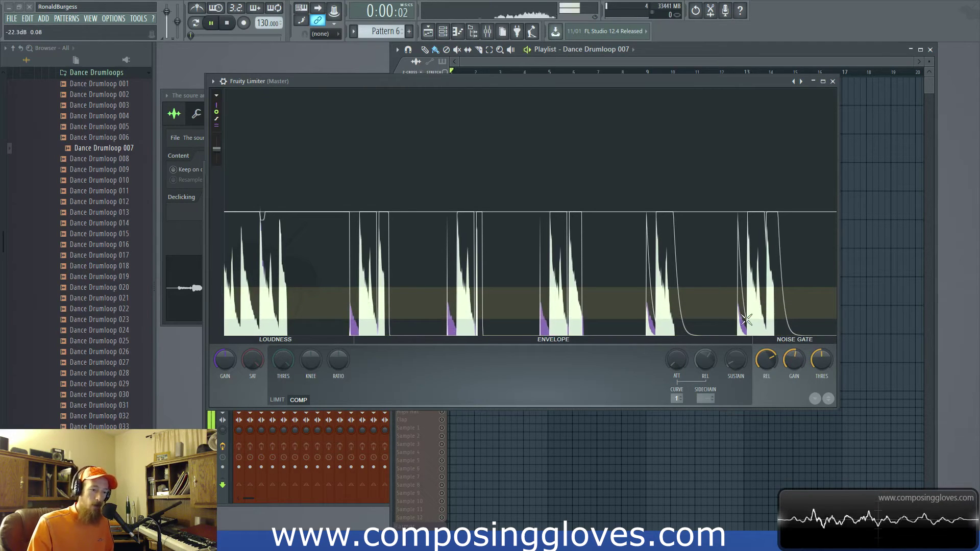
key(space)
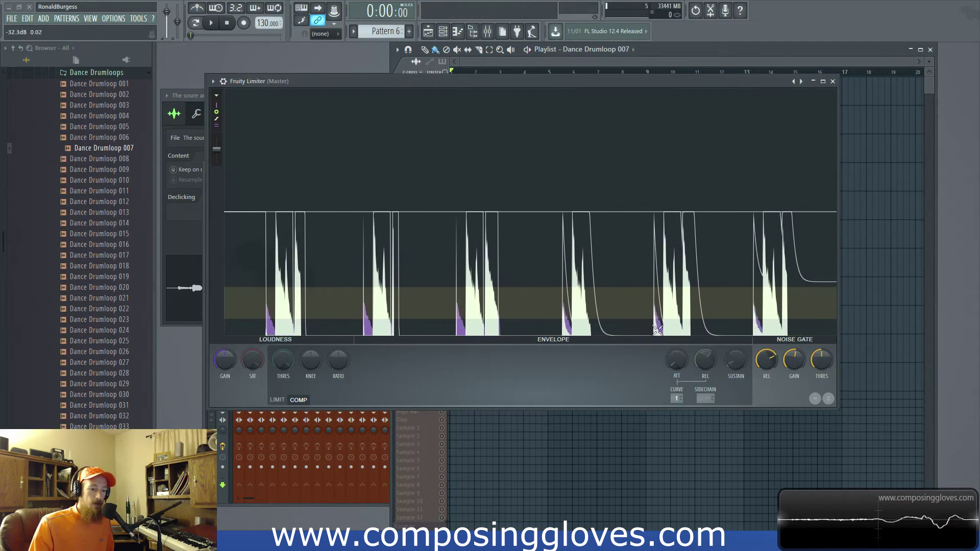
mouse_move(794, 360)
mouse_down()
mouse_move(794, 351)
mouse_move(793, 360)
mouse_up()
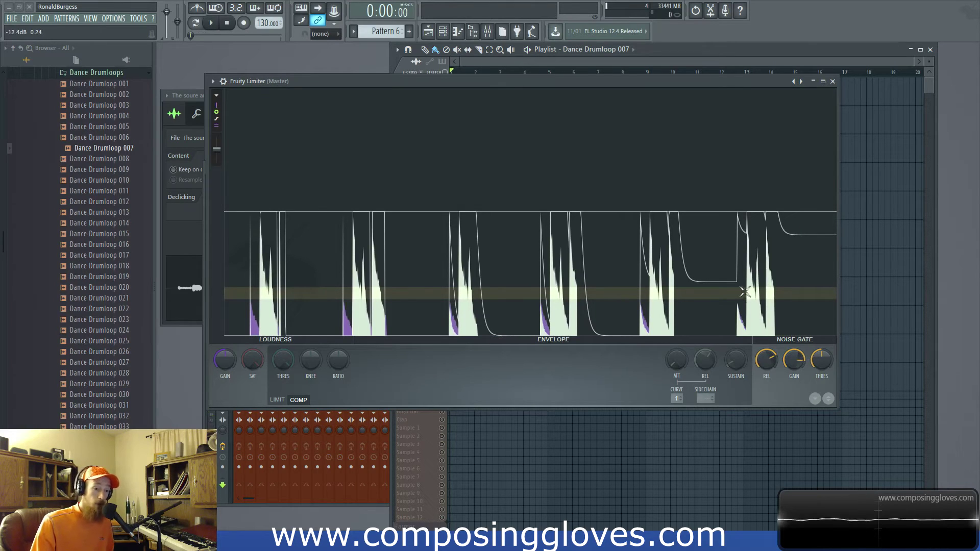
Step: Return the noise gate gain to its minimum and play the hi-hat clip, then set the noise gate release to 2000 ms
mouse_move(794, 362)
mouse_down()
mouse_move(793, 378)
mouse_move(788, 361)
mouse_up()
key(space)
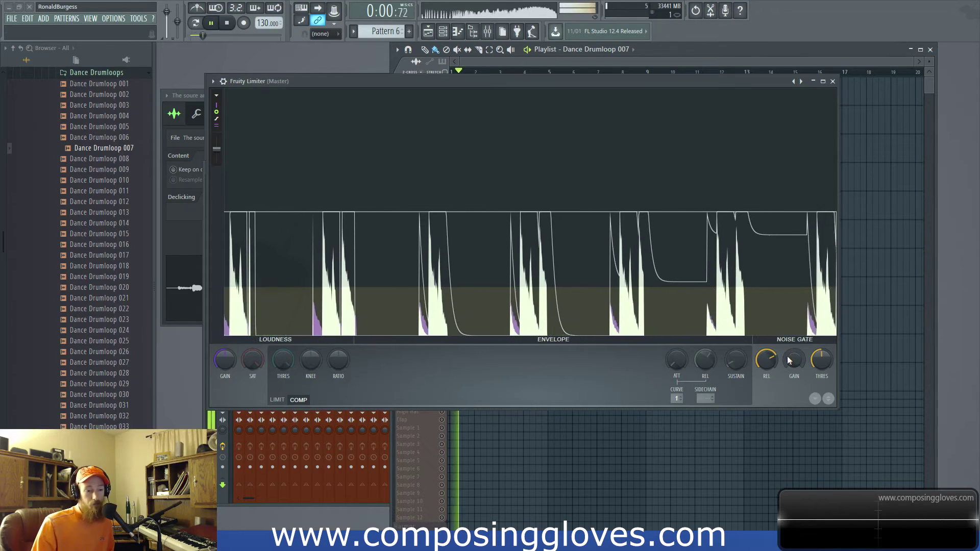
key(space)
drag(766, 361, 766, 326)
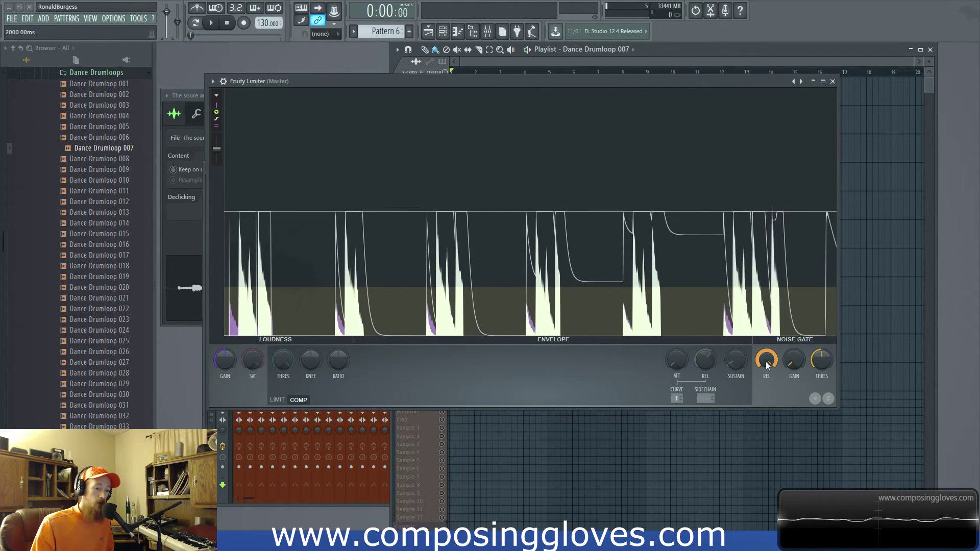
Step: Set the noise gate release to its minimum and its threshold to maximum, and play the hi-hat clip
mouse_move(766, 359)
mouse_down()
mouse_move(765, 378)
mouse_move(757, 341)
mouse_up()
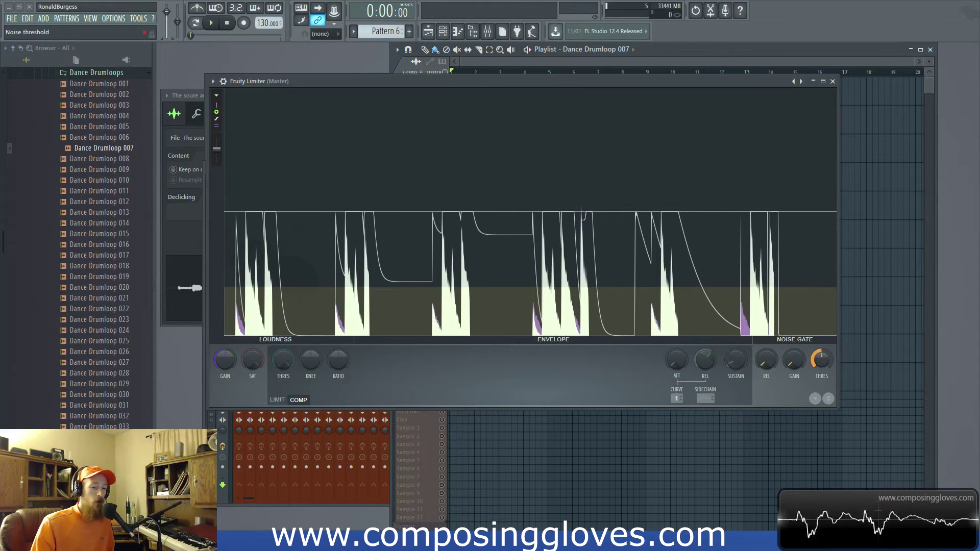
drag(817, 363, 818, 337)
key(space)
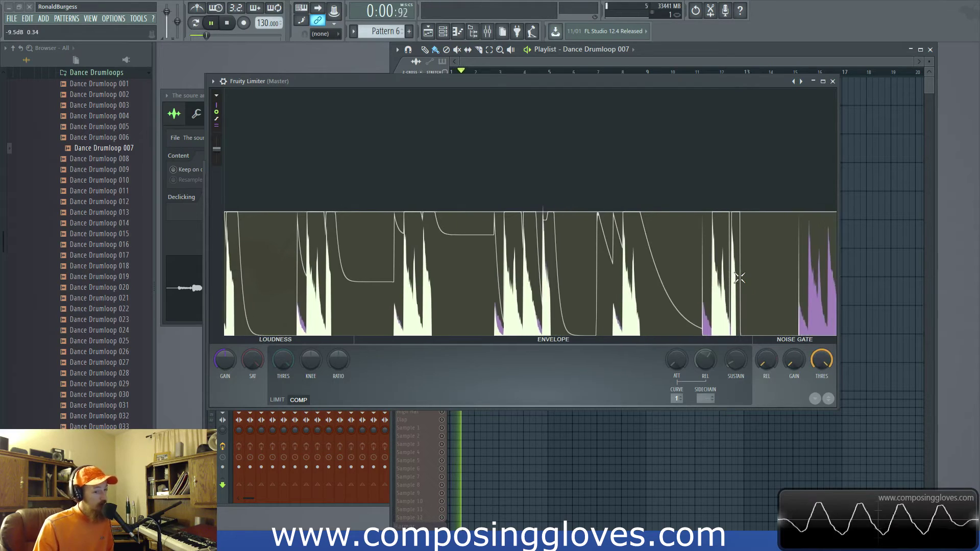
key(space)
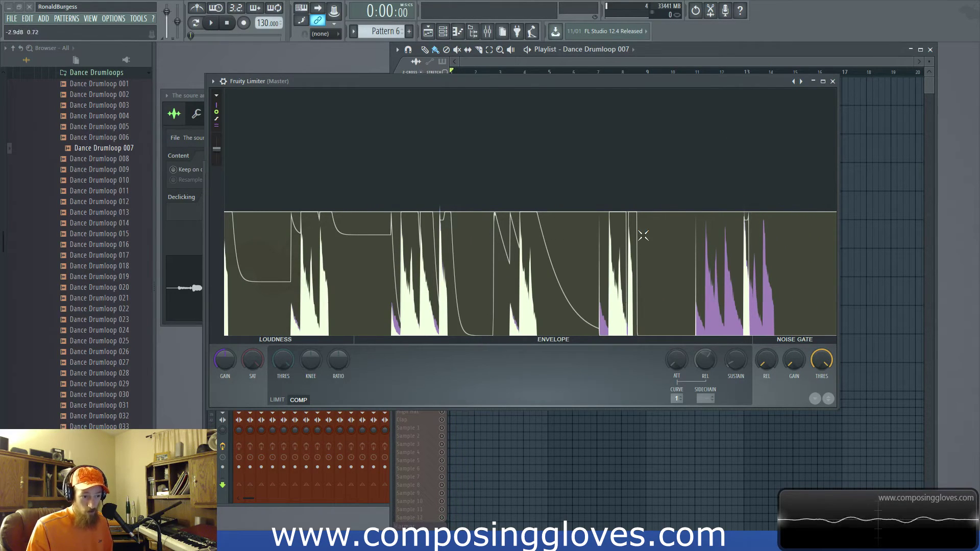
Step: Switch to the limiter controls and play the hi-hat clip with the noise gate still at maximum threshold
click(278, 400)
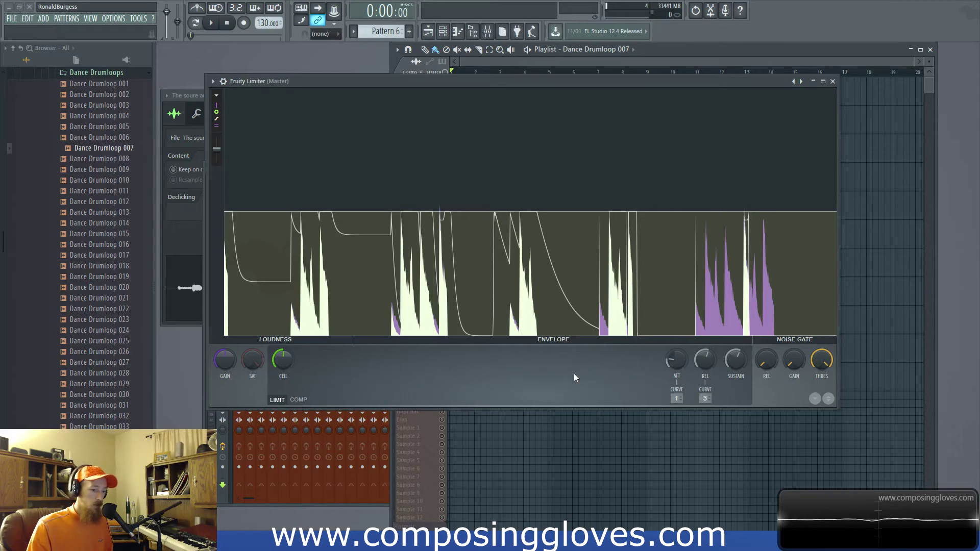
key(space)
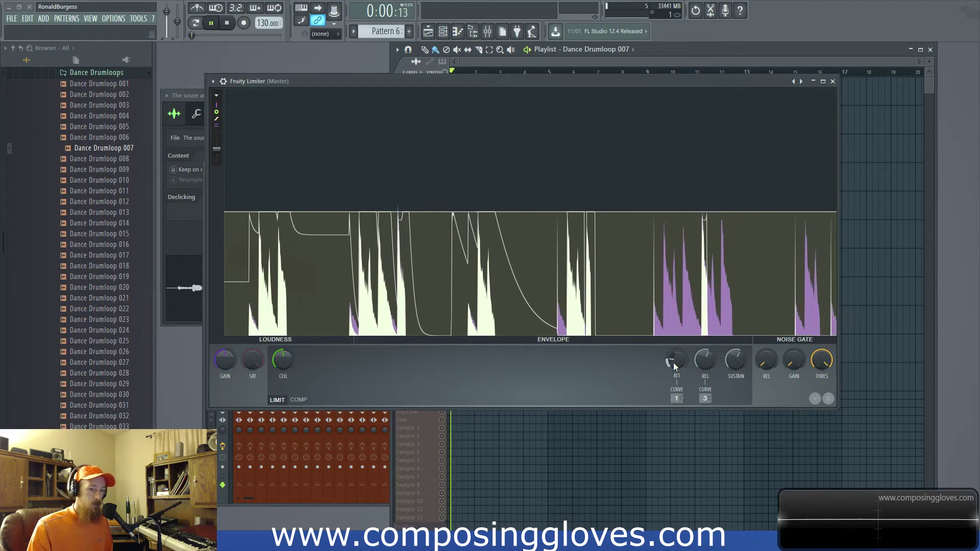
key(space)
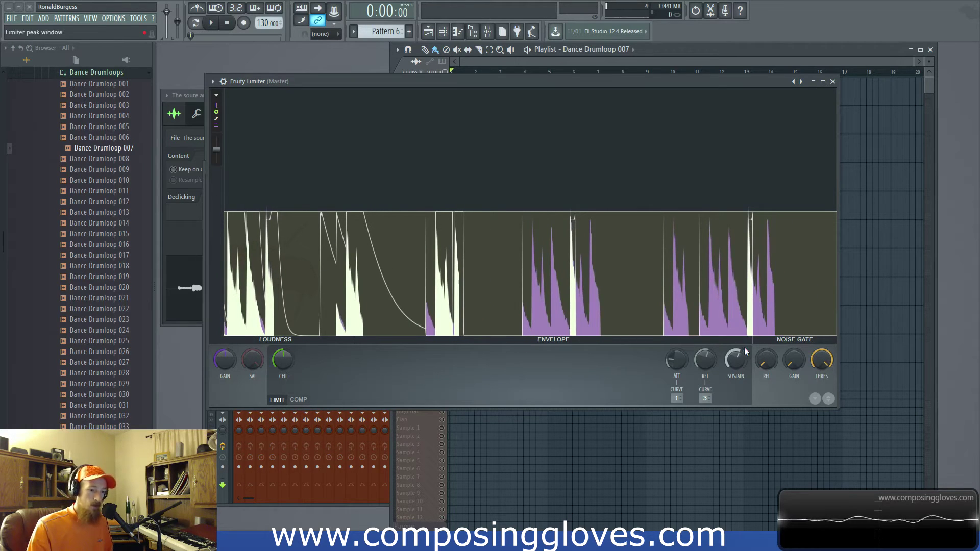
Step: Lower the noise gate threshold, reposition the Fruity Limiter window and show its compressor controls
mouse_move(827, 360)
mouse_down()
mouse_move(828, 381)
mouse_move(845, 363)
mouse_move(816, 372)
mouse_up()
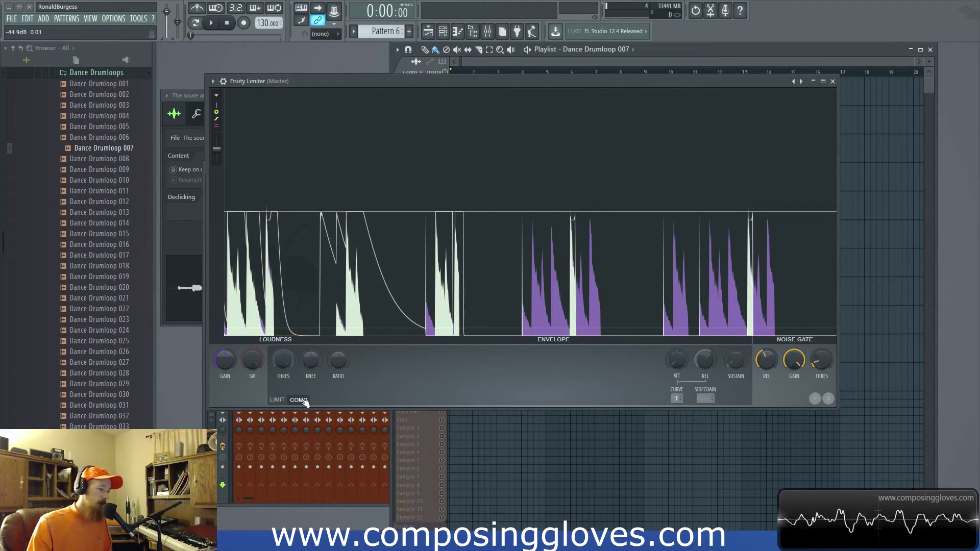
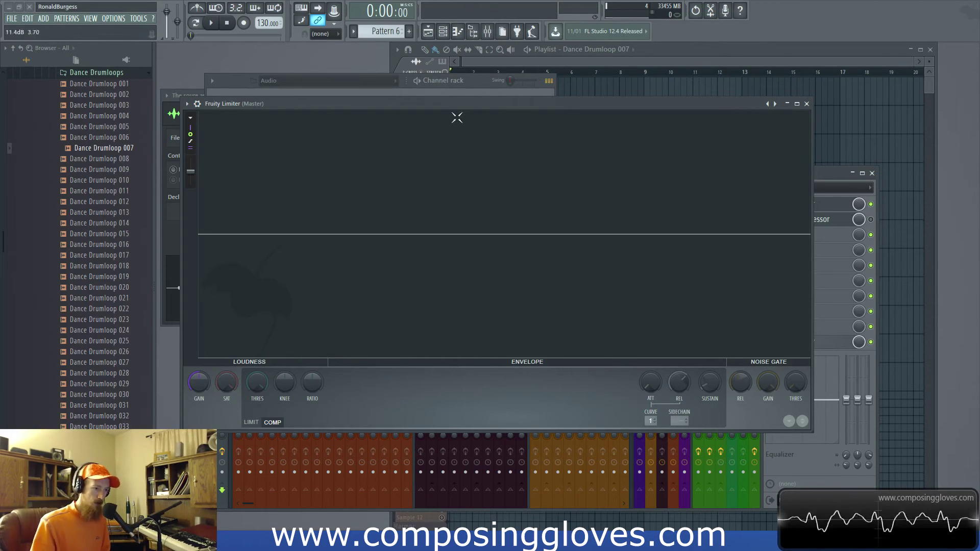
drag(469, 104, 572, 72)
mouse_move(339, 353)
mouse_down()
mouse_move(339, 363)
mouse_move(338, 351)
mouse_up()
click(333, 392)
click(355, 392)
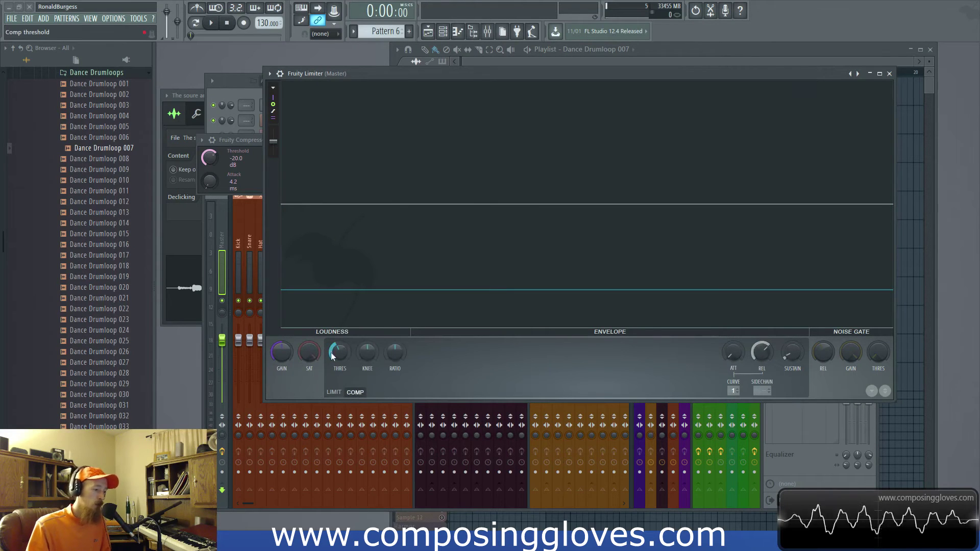
Step: Lower the compressor threshold, play the clip through it and raise the compression ratio
drag(342, 352, 342, 369)
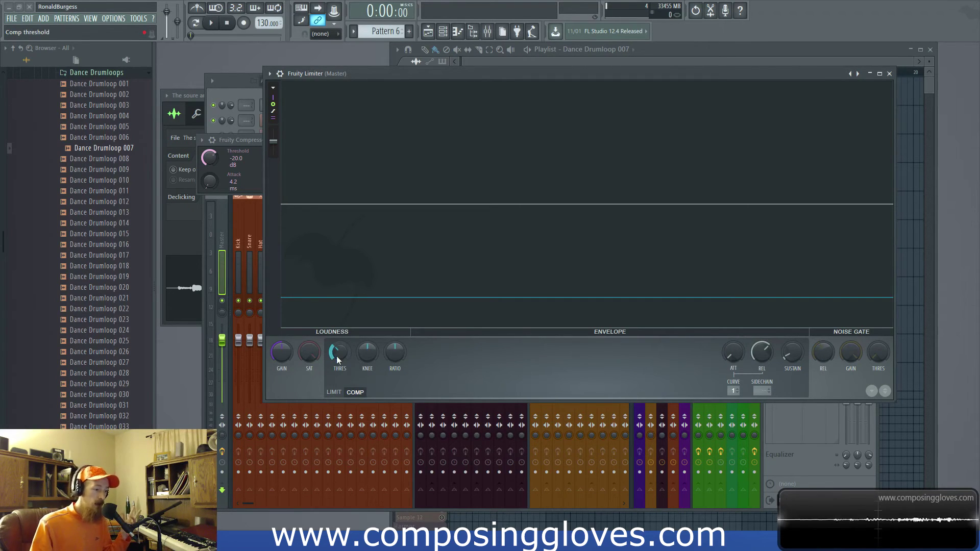
drag(336, 356, 544, 264)
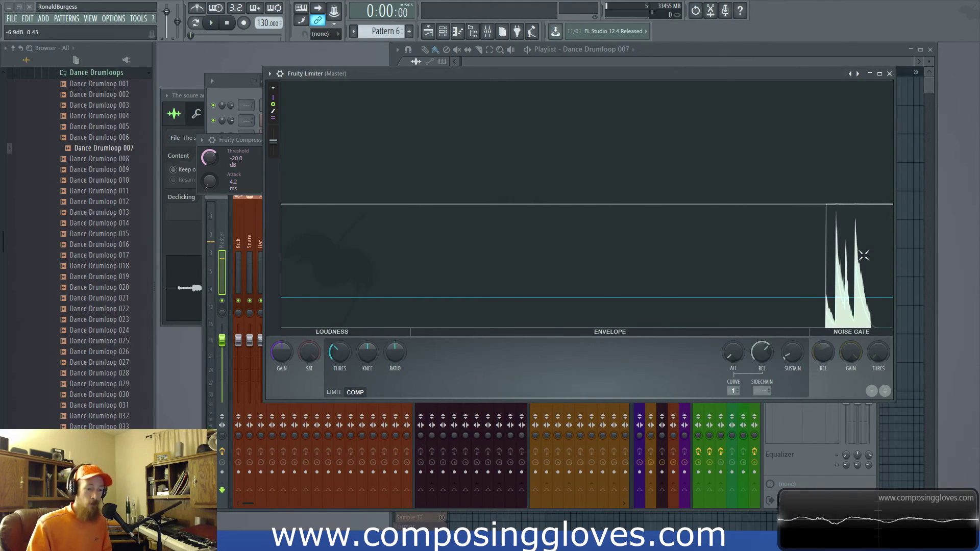
drag(395, 352, 395, 337)
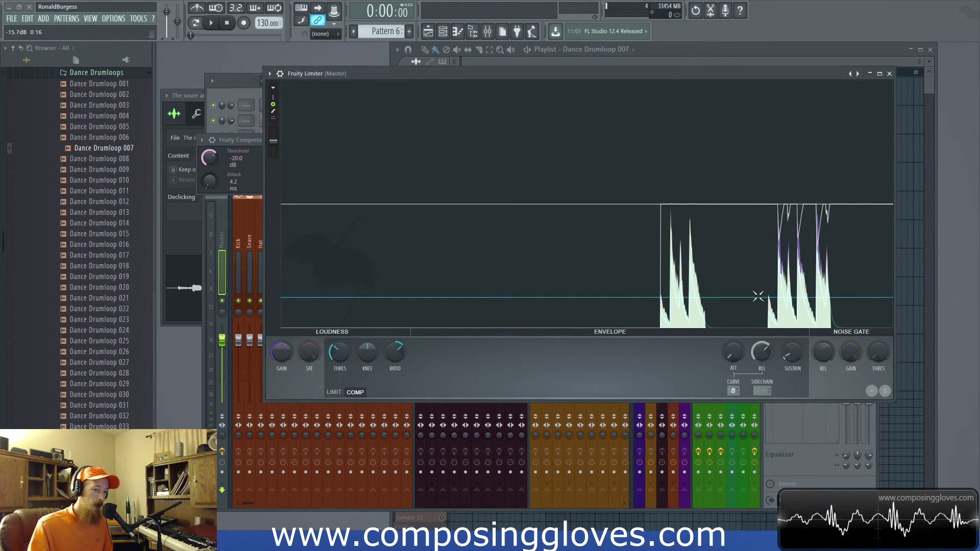
Step: Play the clip with compressor attack/release curves 8 and 4, and return the curve to 1
key(space)
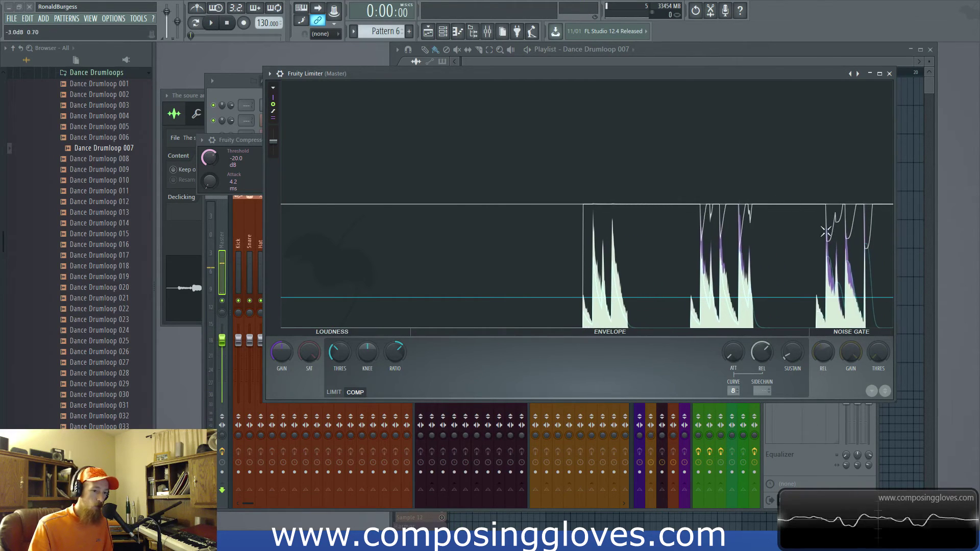
key(space)
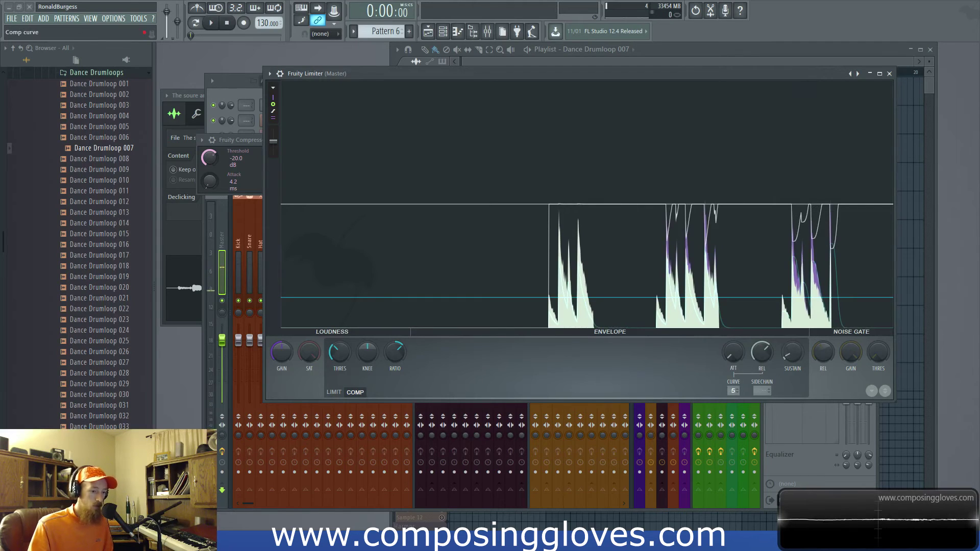
key(space)
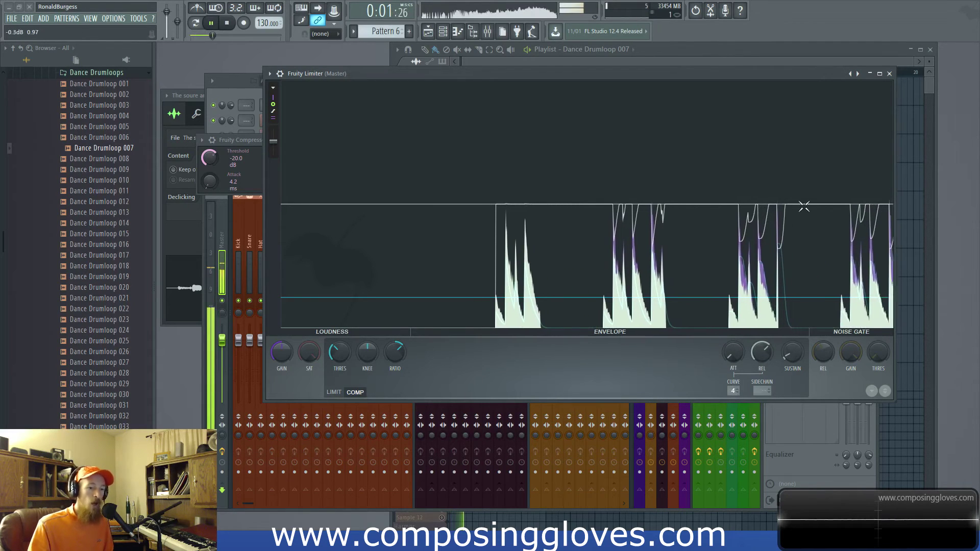
key(space)
drag(734, 391, 734, 403)
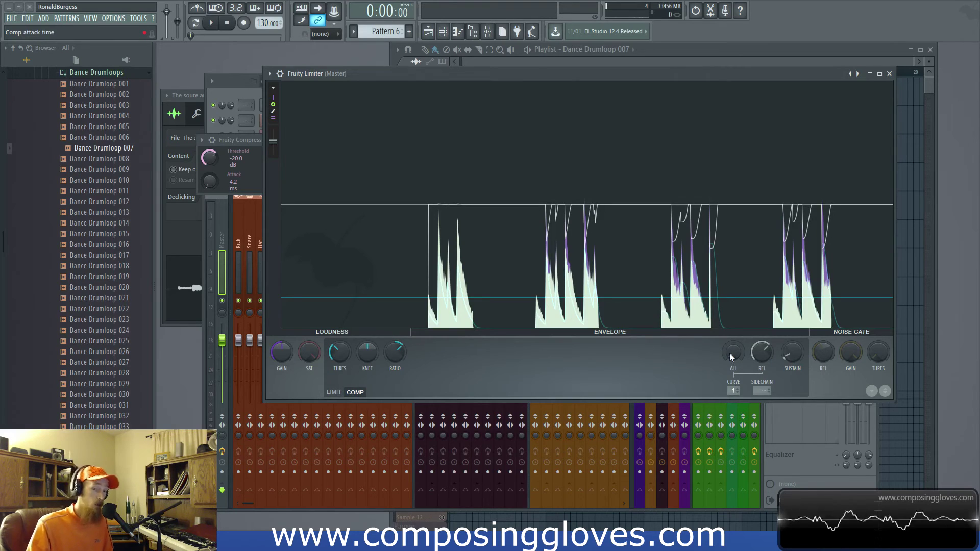
Step: Compare the limiter and compressor envelope controls, and play the clip with the compressor knee raised before returning the knee to centre
click(334, 392)
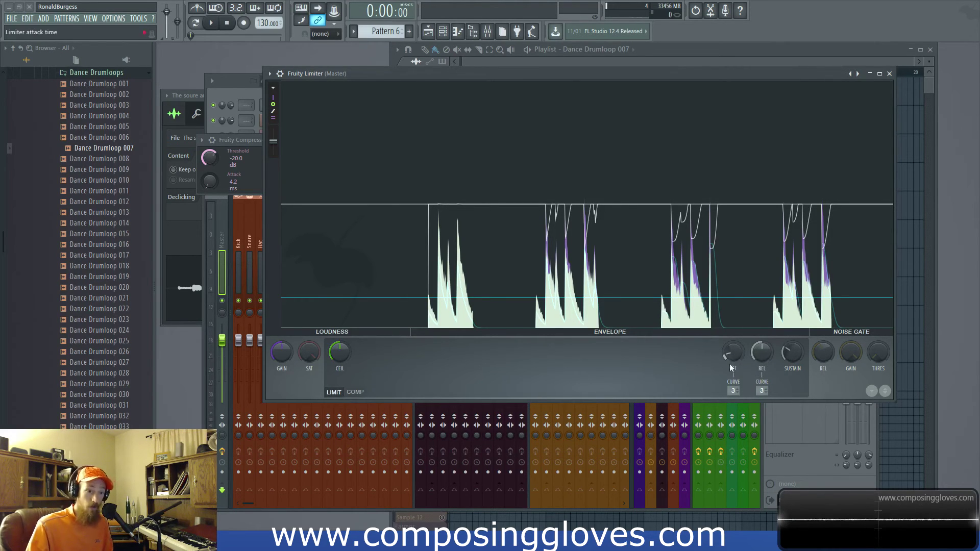
click(355, 392)
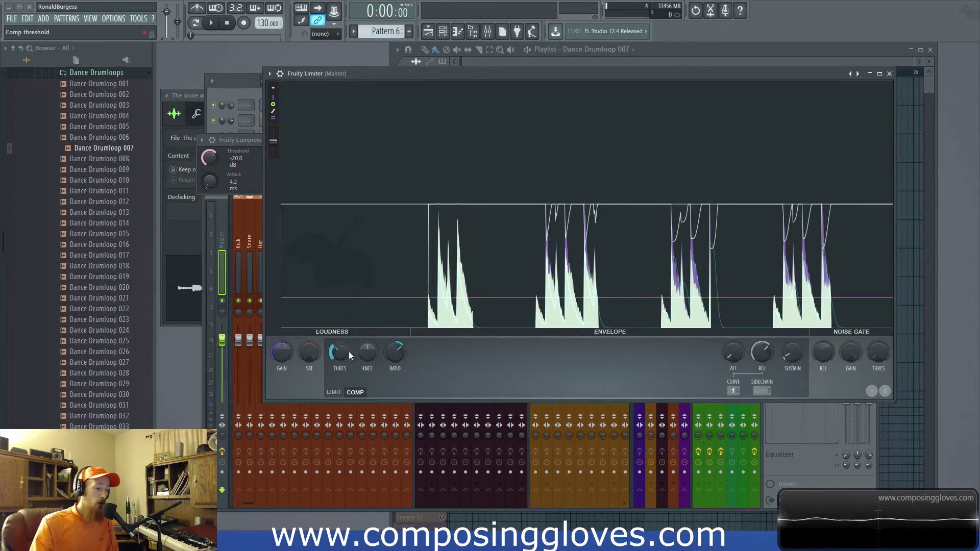
mouse_move(367, 353)
mouse_down()
mouse_move(368, 333)
mouse_move(370, 355)
mouse_up()
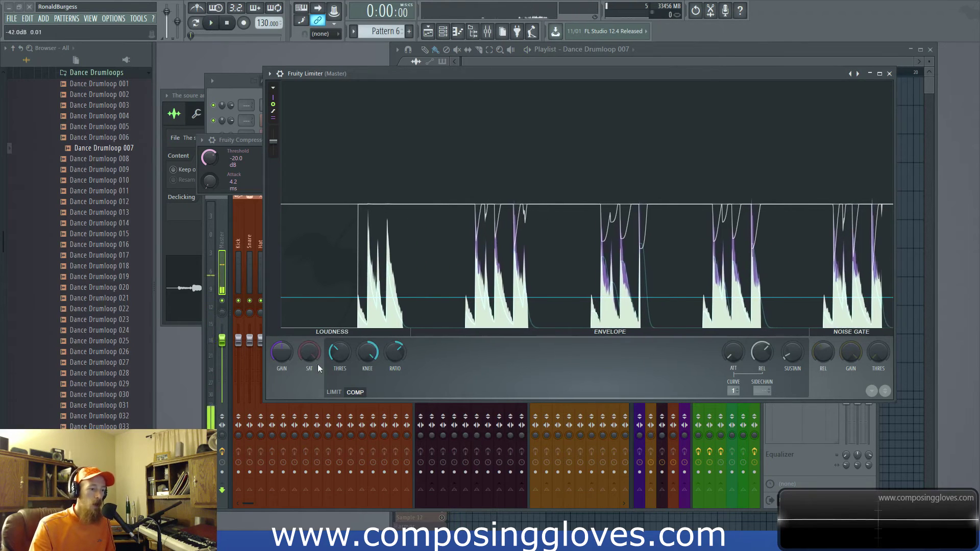
drag(374, 356, 374, 361)
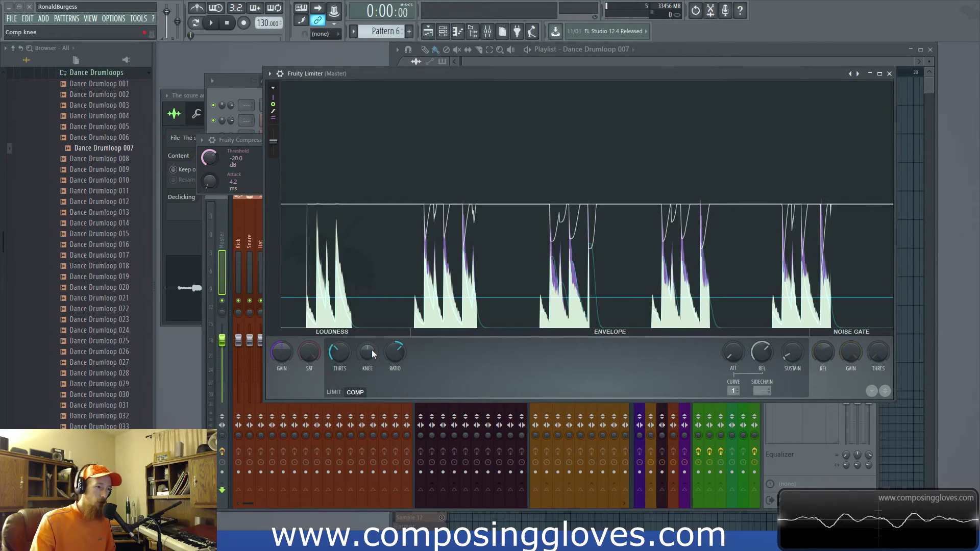
Step: Move the limiter window aside and load Maximus into effect slot 3 of the Master track
click(225, 229)
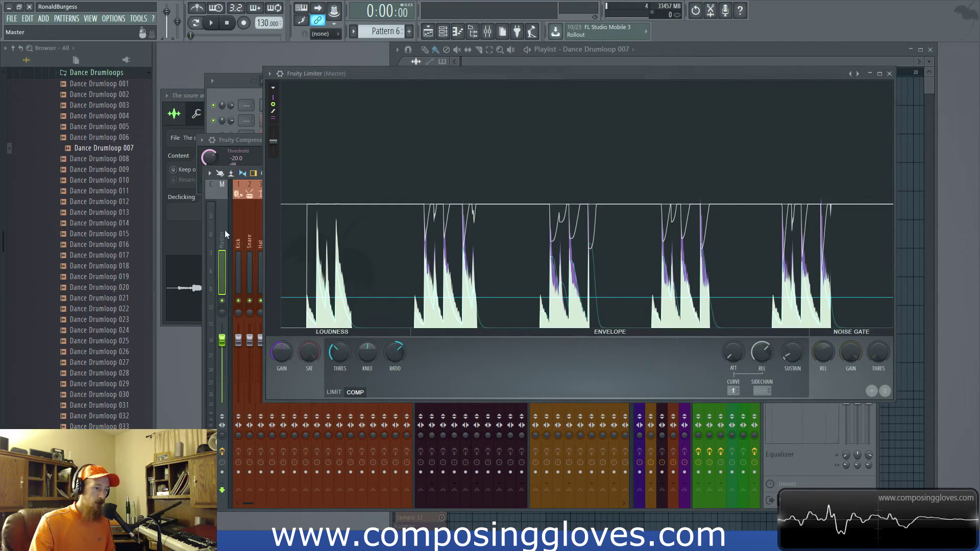
drag(592, 77, 728, 397)
click(756, 245)
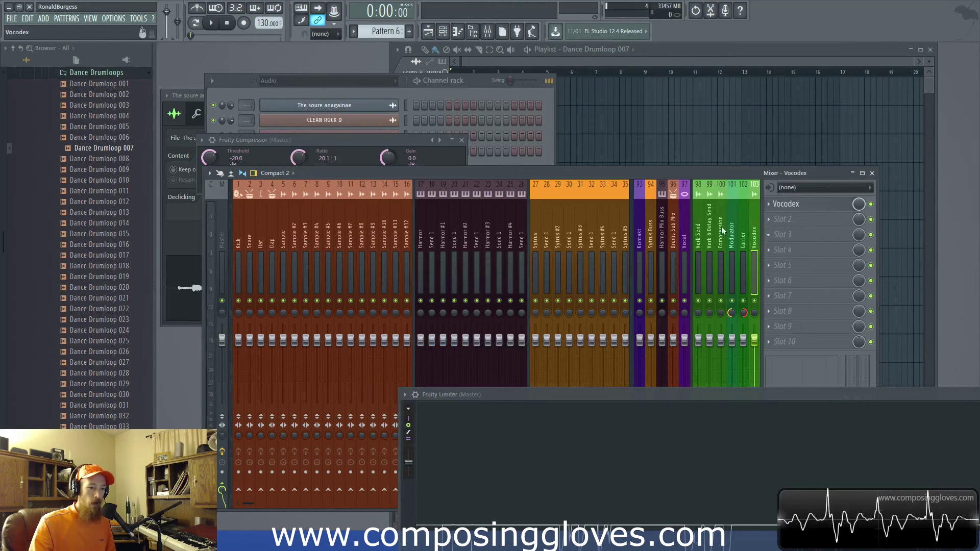
click(223, 229)
click(792, 237)
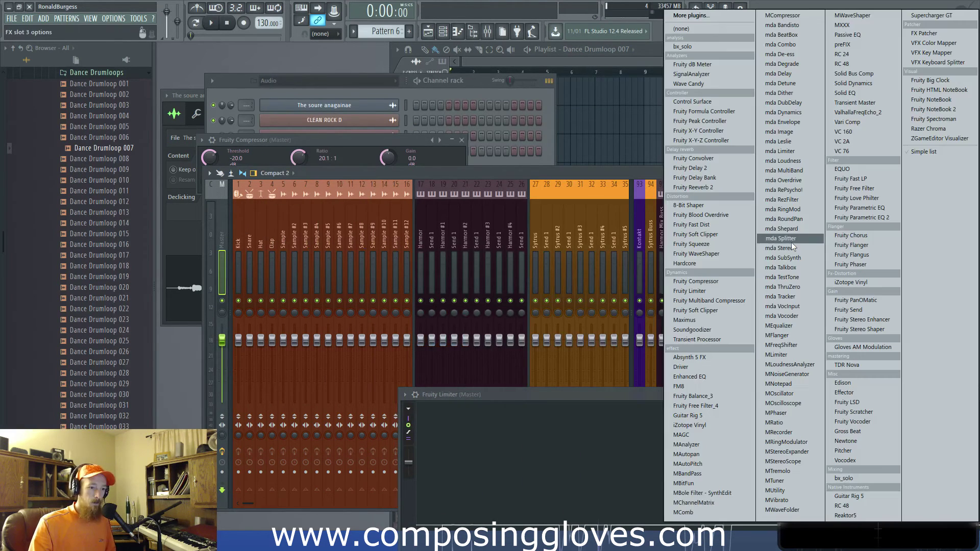
click(730, 320)
drag(447, 239, 647, 202)
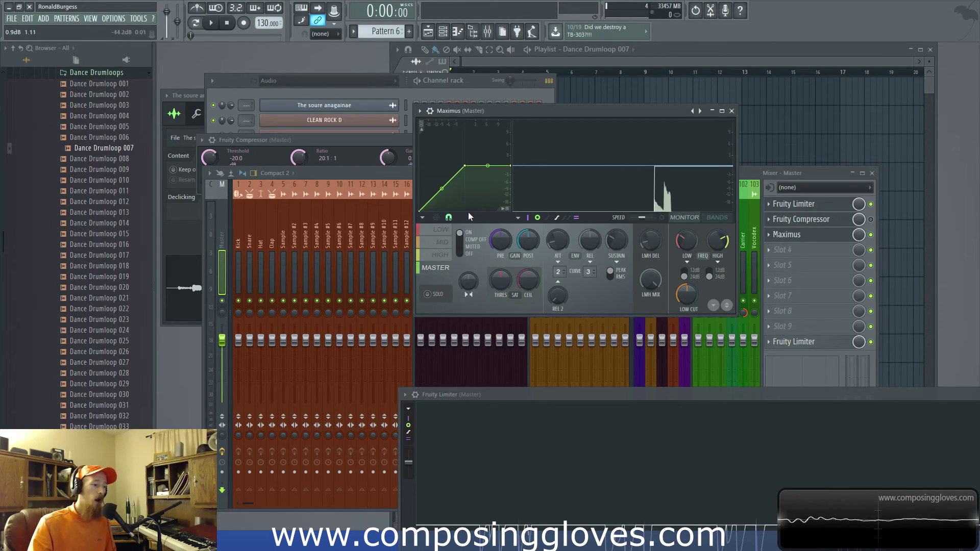
Step: Add a point to Maximus's master compression curve, bend the curve into hard and soft knee shapes, and restore the sharp corner
right_click(436, 199)
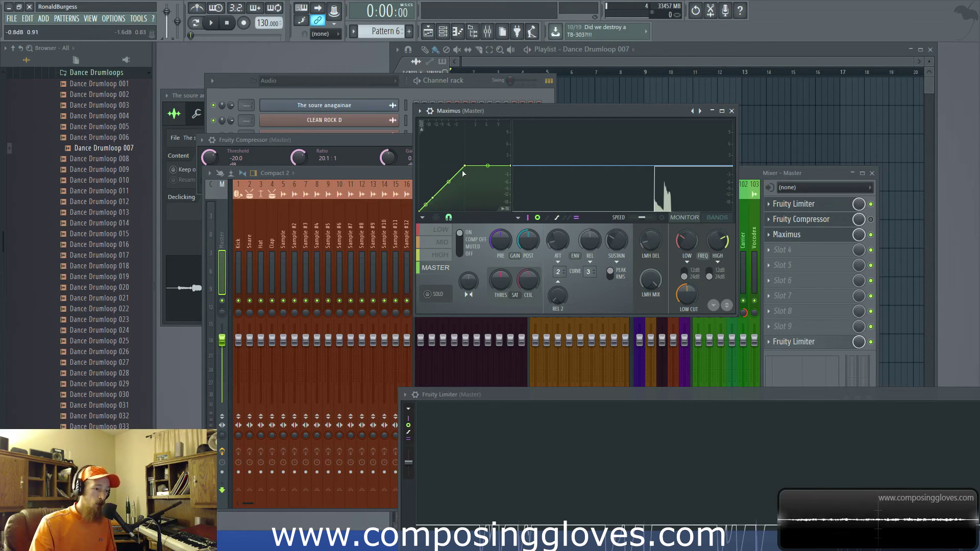
mouse_move(465, 166)
mouse_down()
mouse_move(492, 168)
mouse_move(510, 194)
mouse_move(475, 179)
mouse_move(478, 170)
mouse_move(458, 189)
mouse_move(458, 180)
mouse_up()
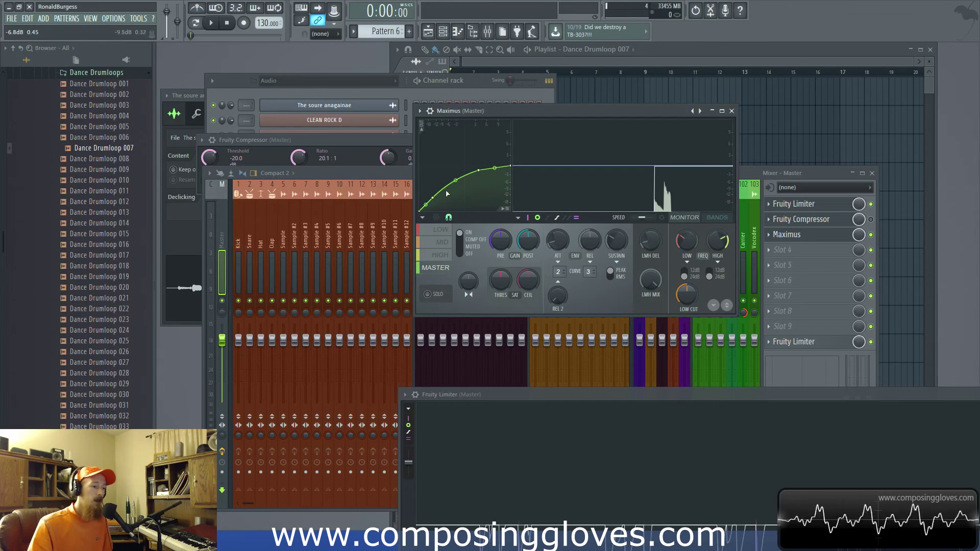
drag(482, 171, 467, 196)
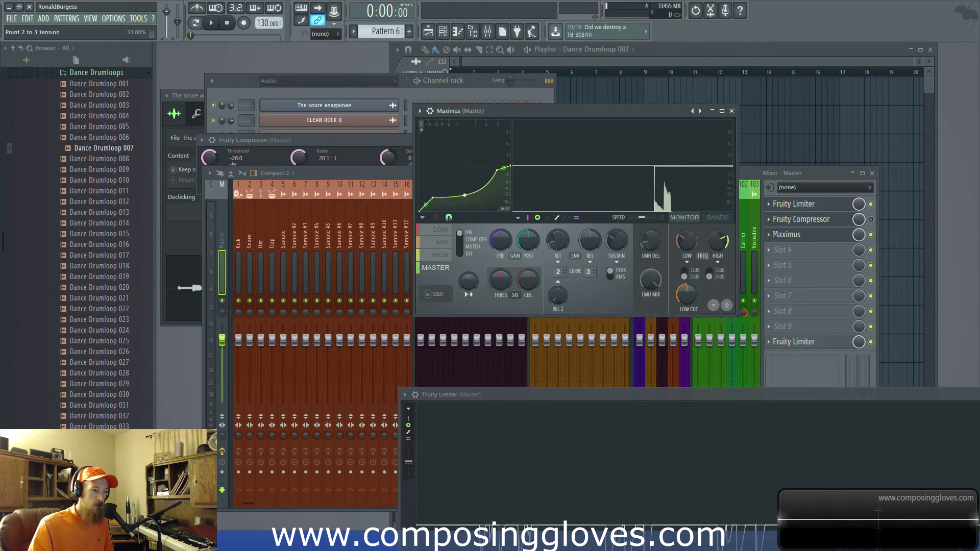
drag(465, 195, 465, 175)
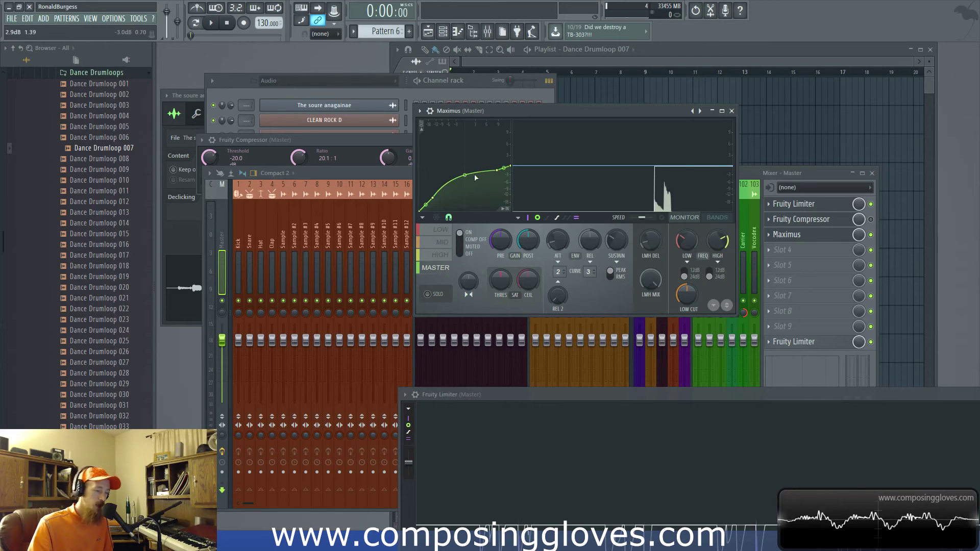
drag(498, 171, 460, 181)
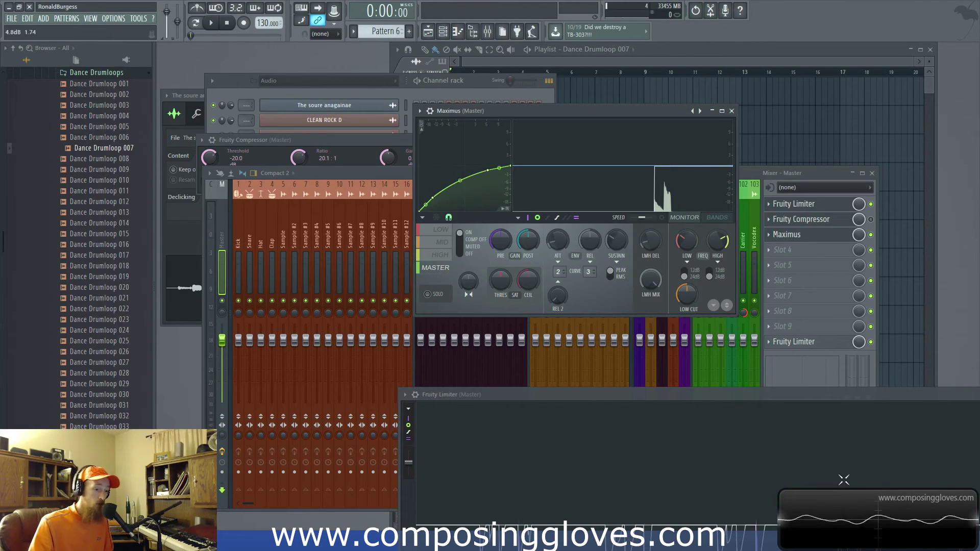
drag(460, 181, 464, 166)
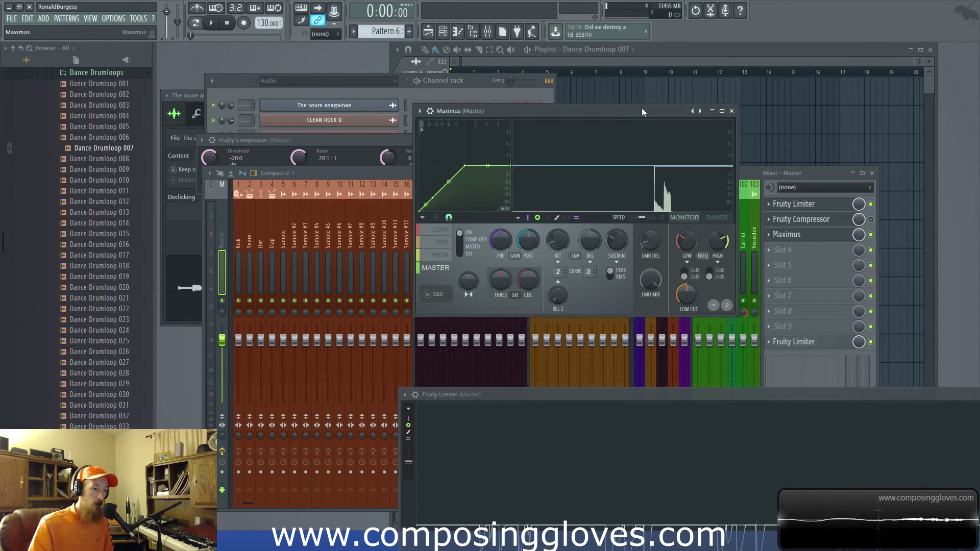
Step: Remove Maximus from slot 3 of the Master track and move the Fruity Limiter window back into full view
drag(651, 110, 514, 106)
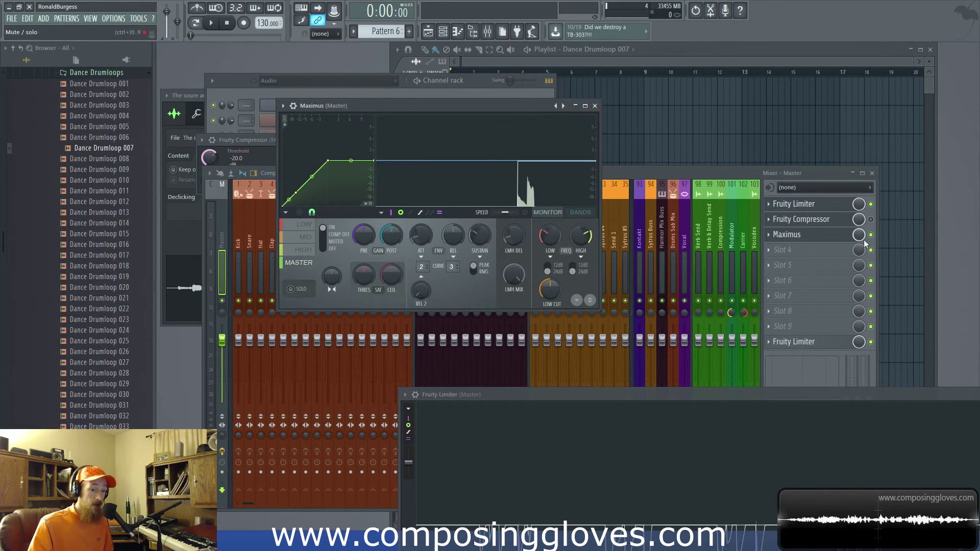
click(769, 235)
mouse_move(810, 250)
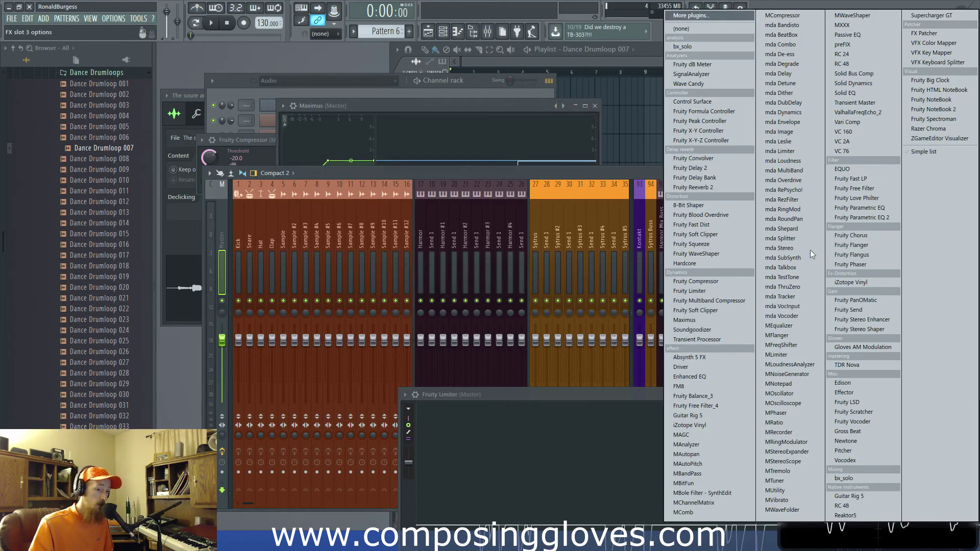
click(694, 32)
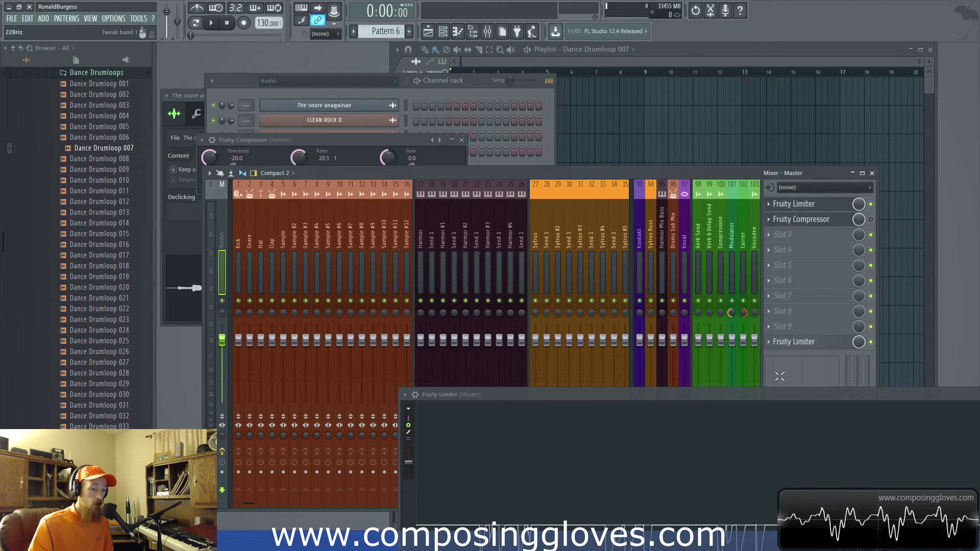
drag(795, 394, 633, 71)
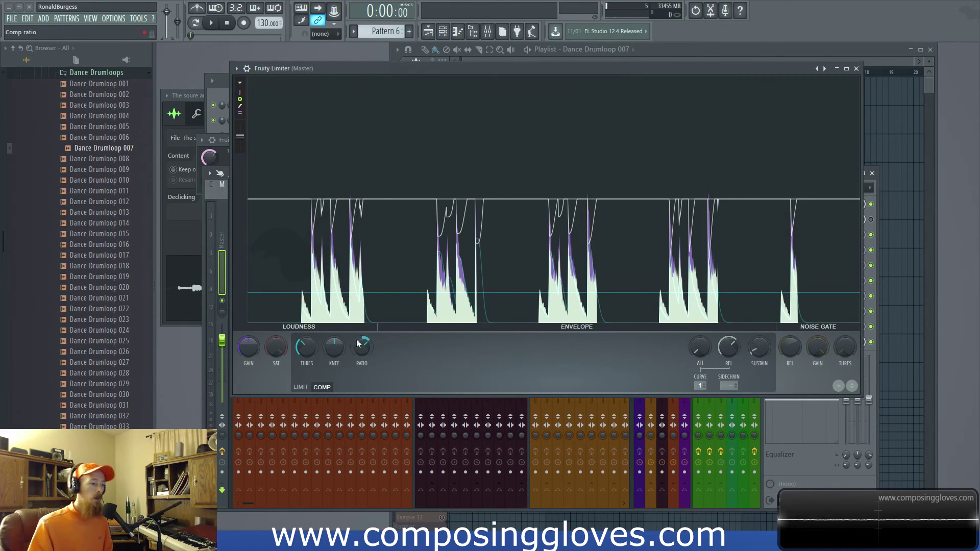
Step: Lower the compressor knee to -100%, play the clip and readjust the compression ratio
drag(332, 348, 332, 391)
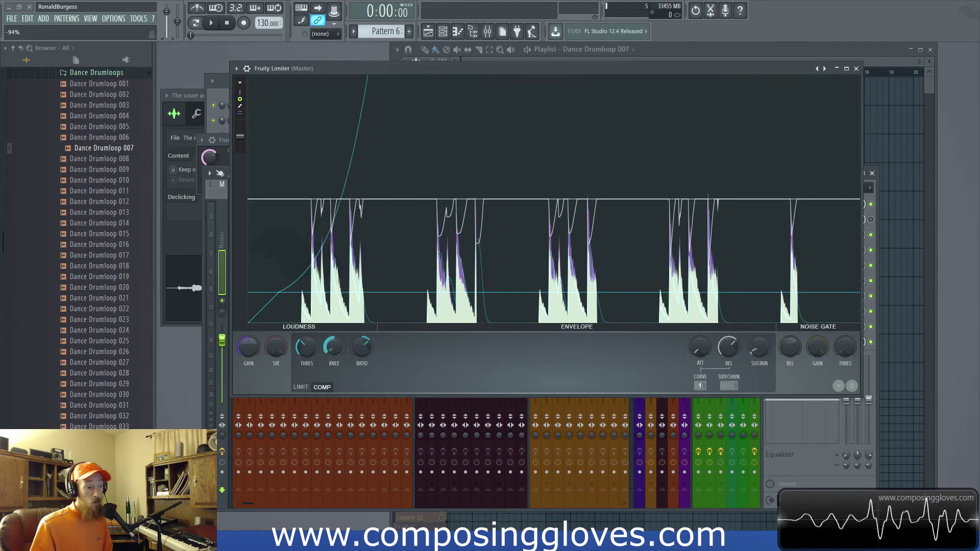
key(space)
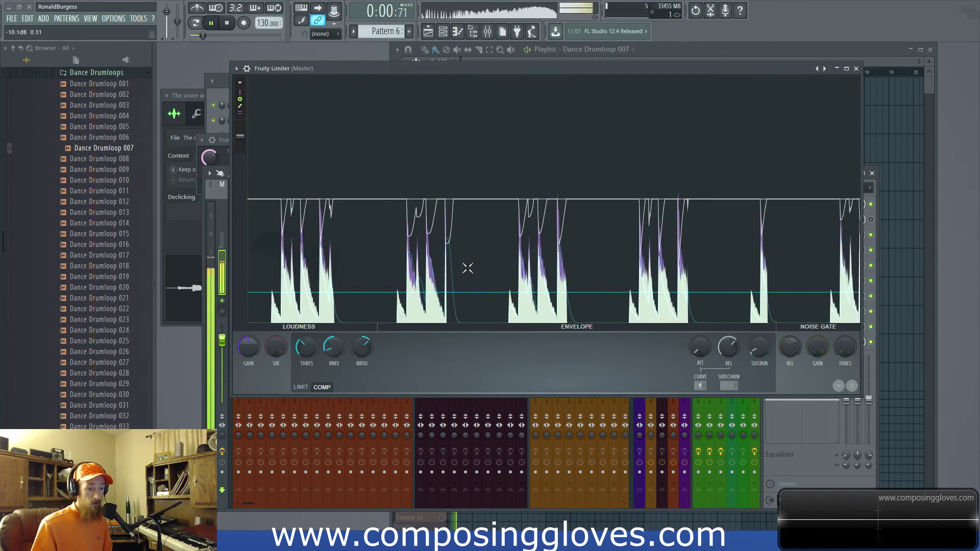
key(space)
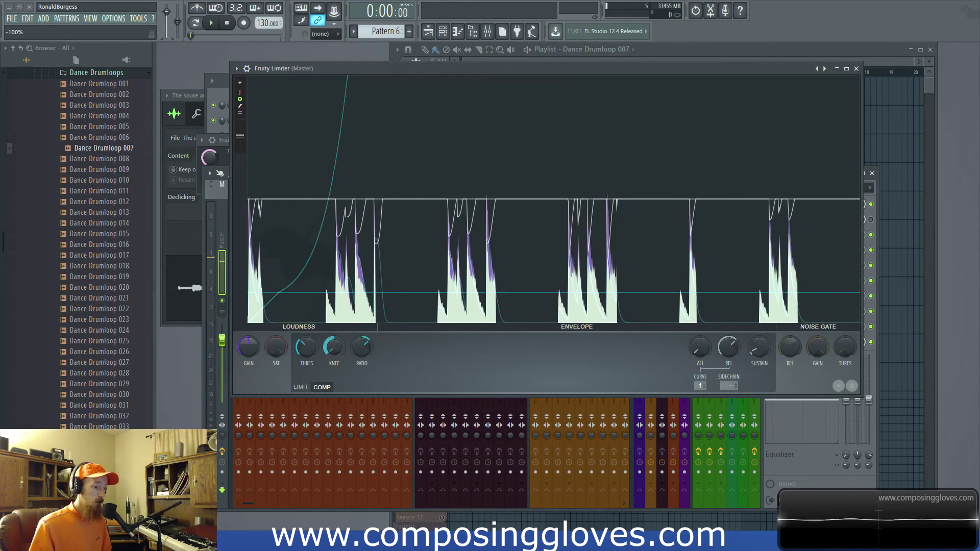
mouse_move(368, 350)
mouse_down()
mouse_move(367, 321)
mouse_move(363, 357)
mouse_move(363, 349)
mouse_up()
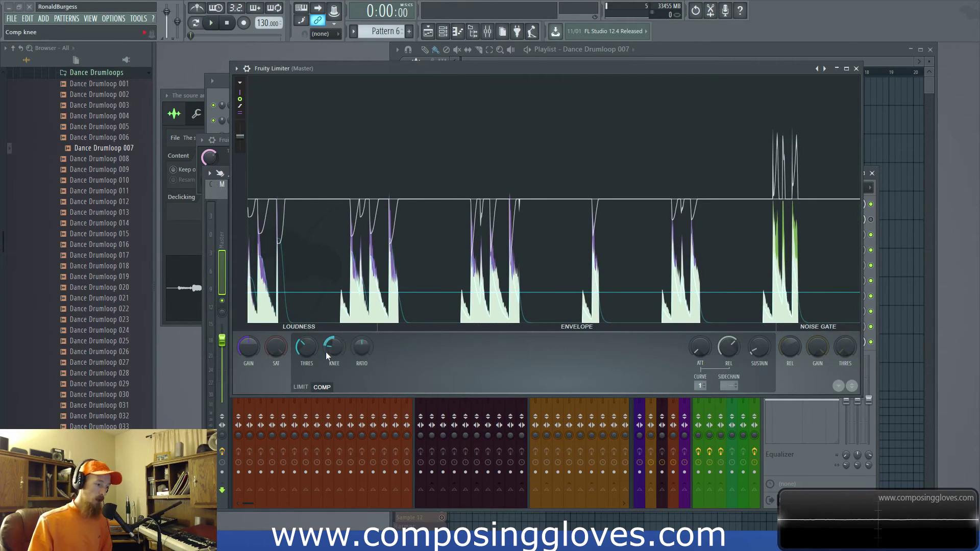
Step: Reset the compressor threshold and knee, and lower the threshold again
drag(307, 348, 322, 350)
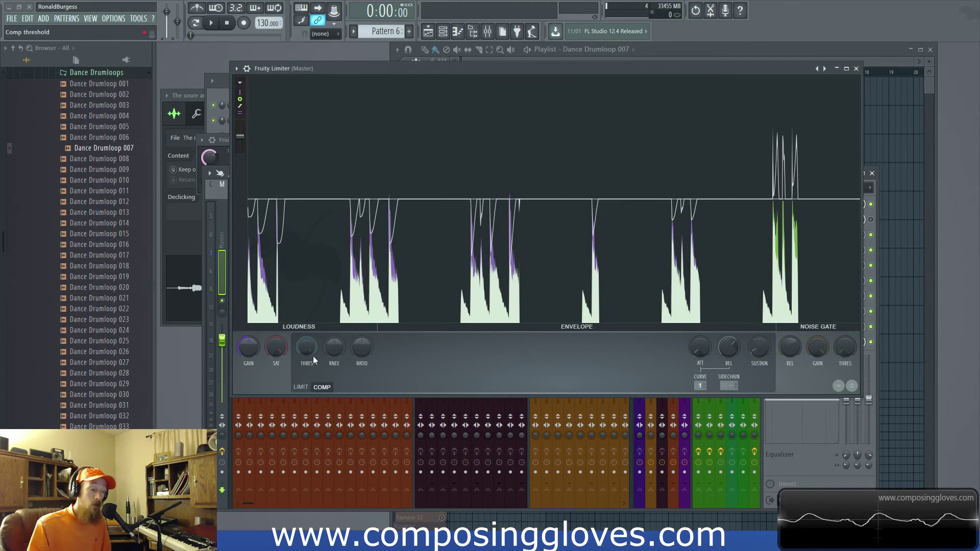
click(700, 347)
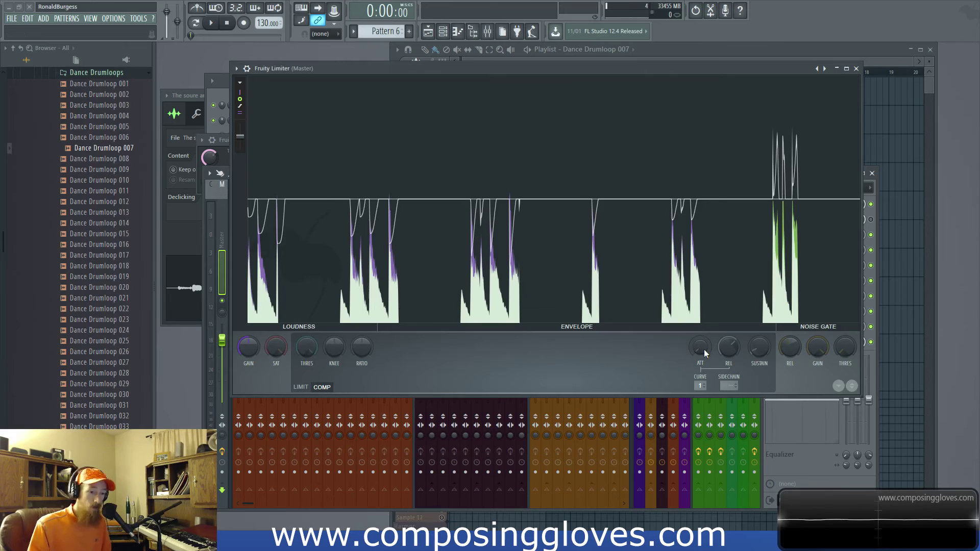
drag(307, 347, 306, 368)
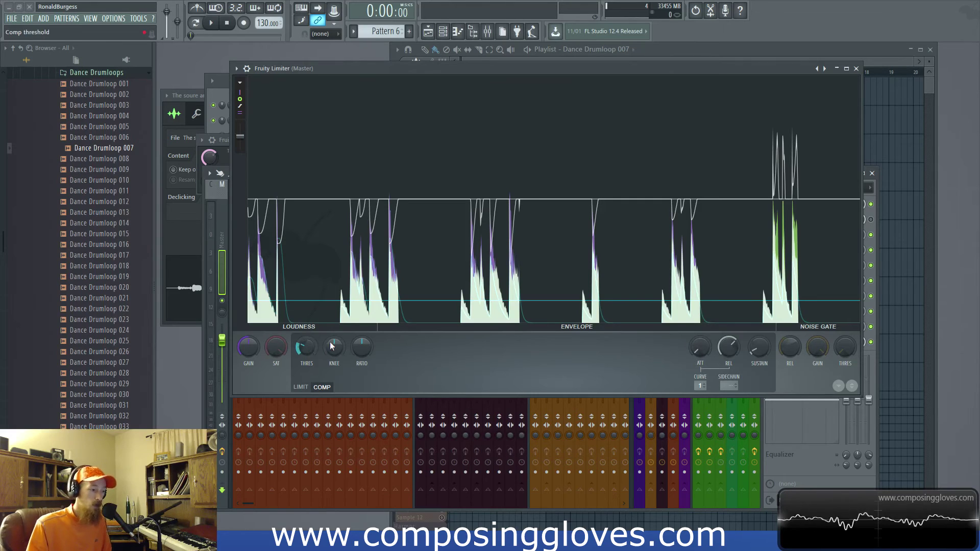
Step: Sweep the compressor attack time up and down several times, finishing at 0 ms
click(702, 356)
mouse_move(699, 355)
mouse_down()
mouse_move(699, 340)
mouse_move(699, 355)
mouse_up()
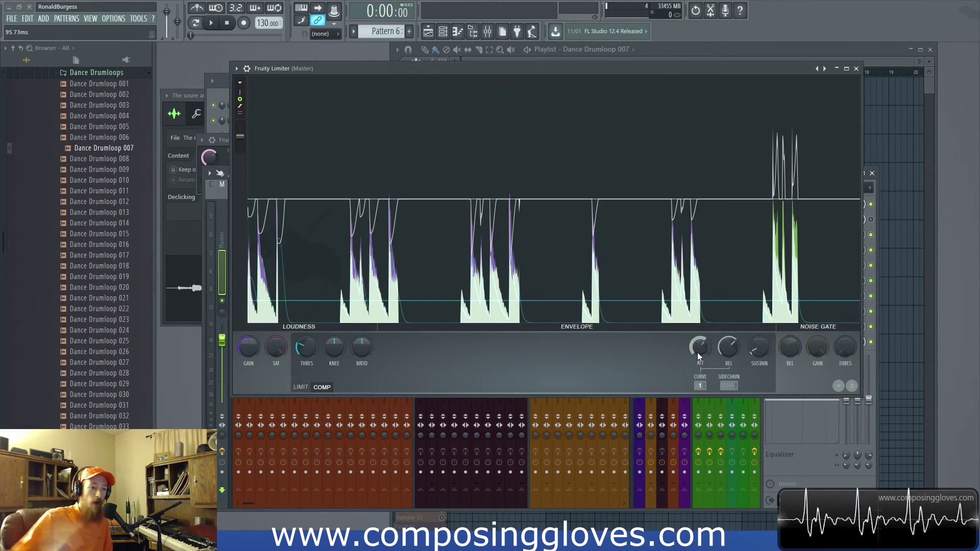
drag(698, 353, 698, 339)
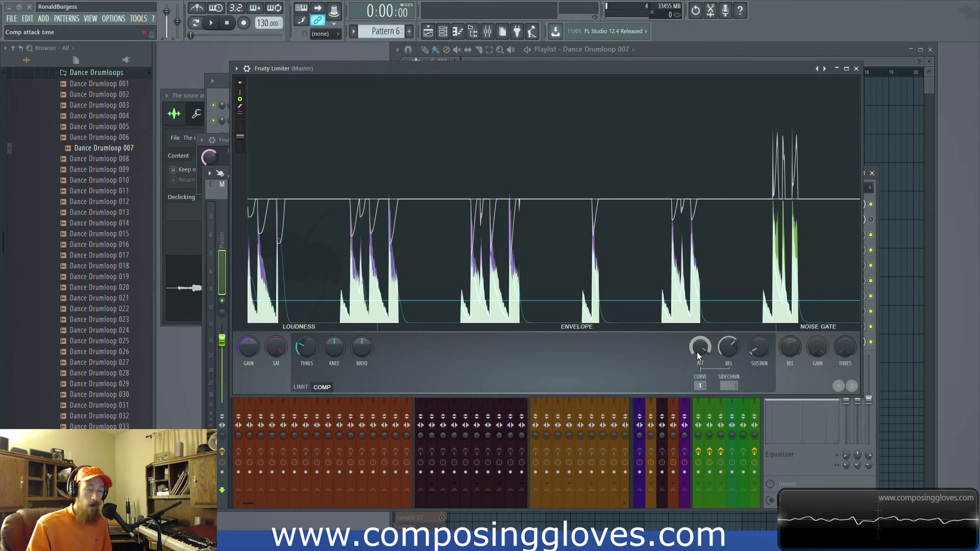
drag(703, 347, 702, 363)
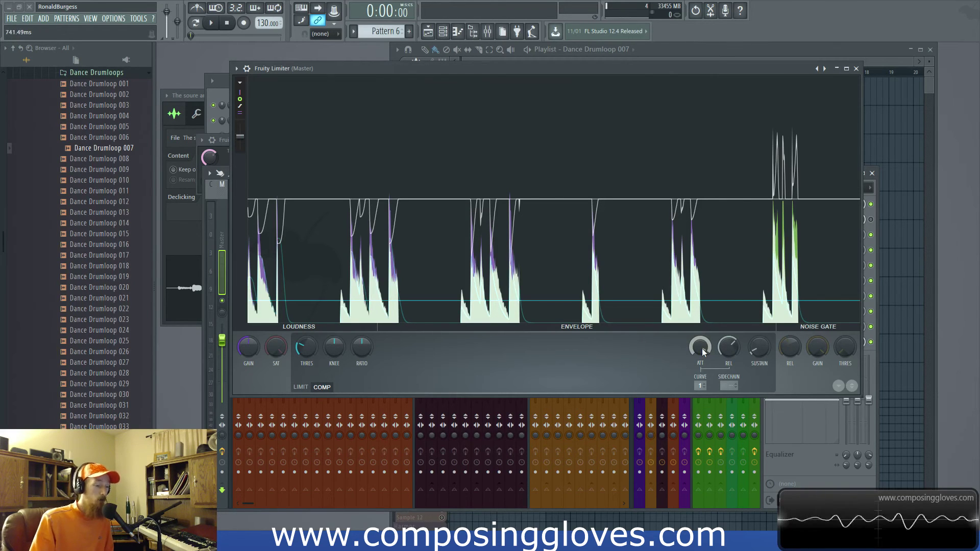
mouse_move(361, 347)
mouse_down()
mouse_move(361, 338)
mouse_move(361, 350)
mouse_up()
drag(701, 348, 700, 342)
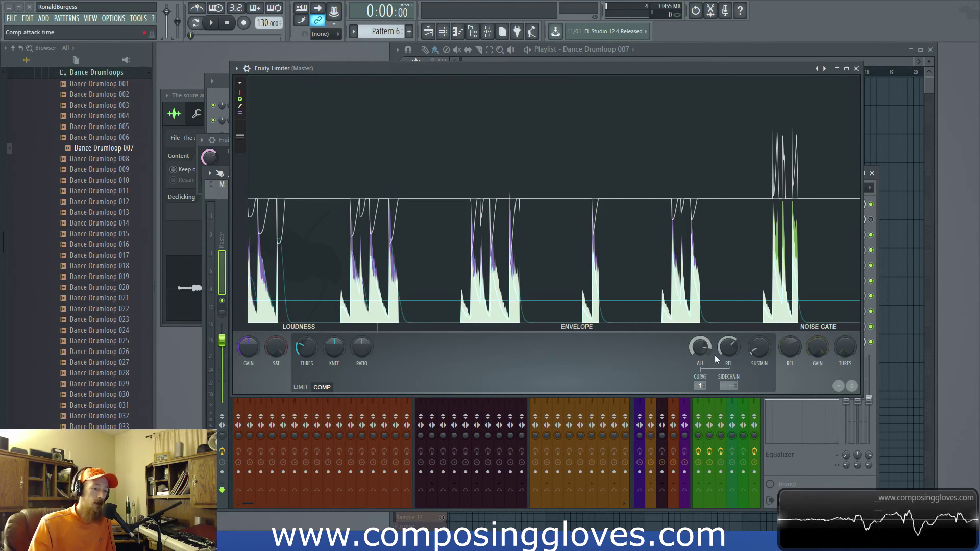
drag(704, 352, 703, 373)
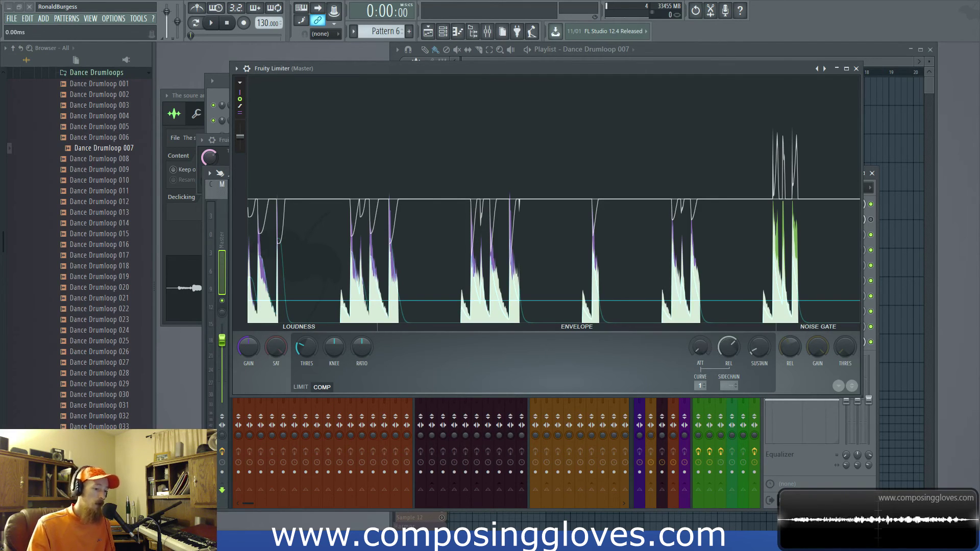
Step: Try a longer compressor release and higher sustain times, and return both to their starting settings
drag(731, 349, 730, 343)
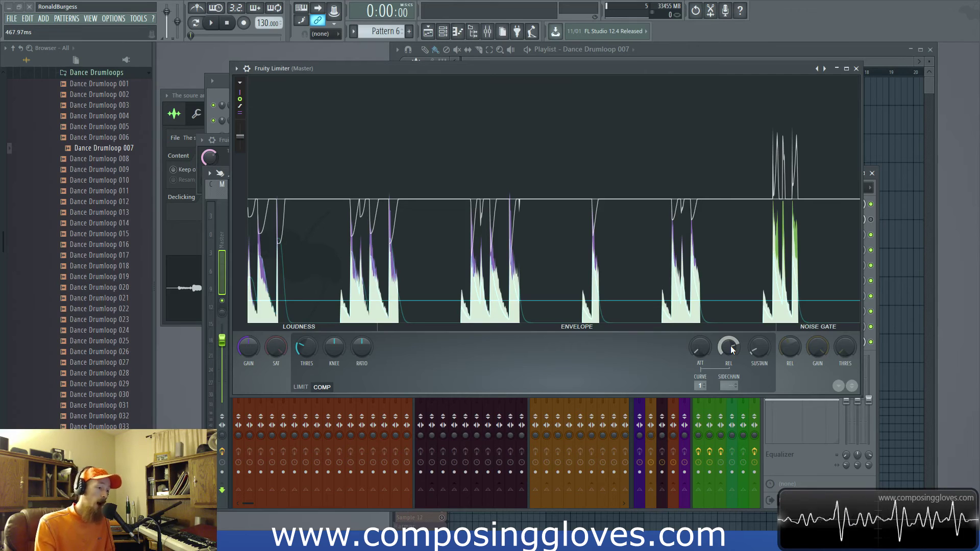
drag(759, 348, 764, 355)
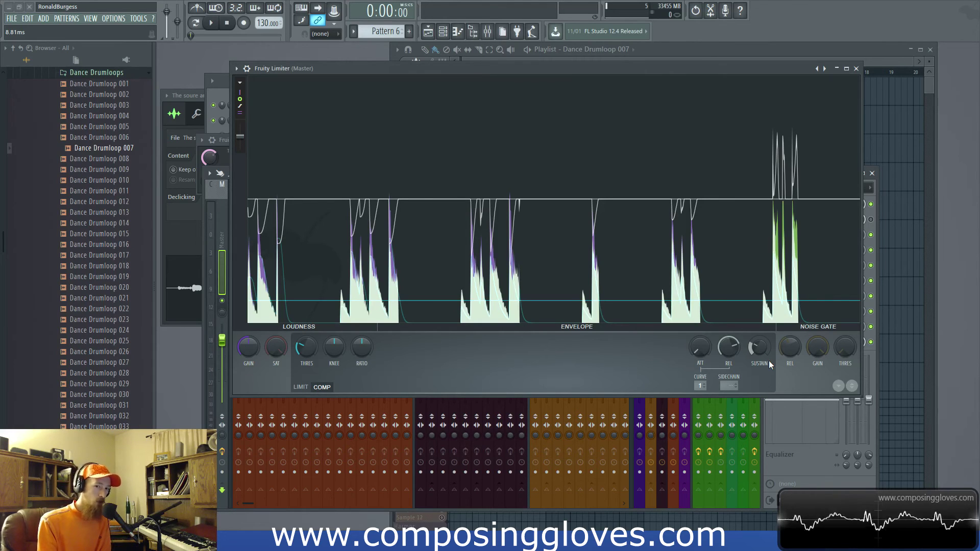
drag(768, 360, 768, 346)
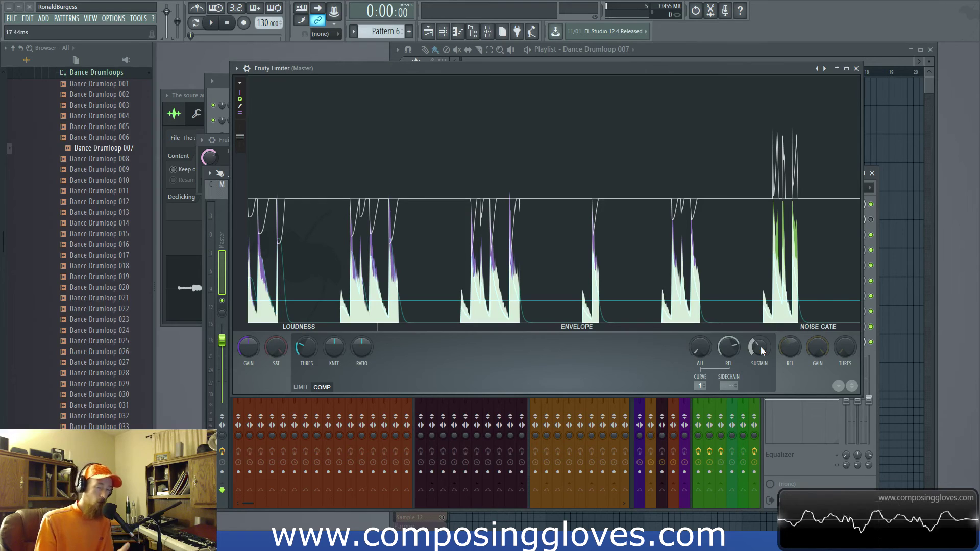
drag(760, 347, 759, 354)
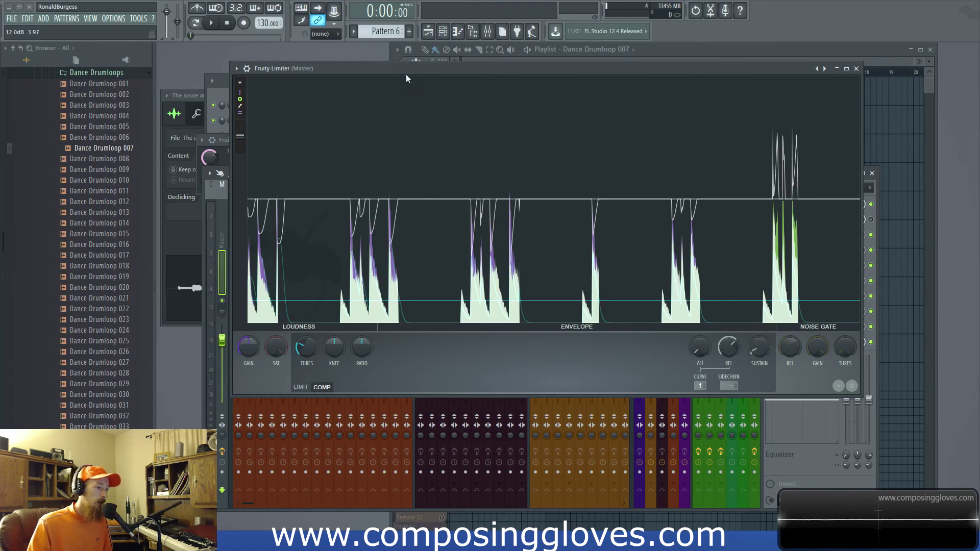
Step: Collapse the Dance Drumloops folder in the browser and reposition the Fruity Limiter window
drag(407, 69, 370, 135)
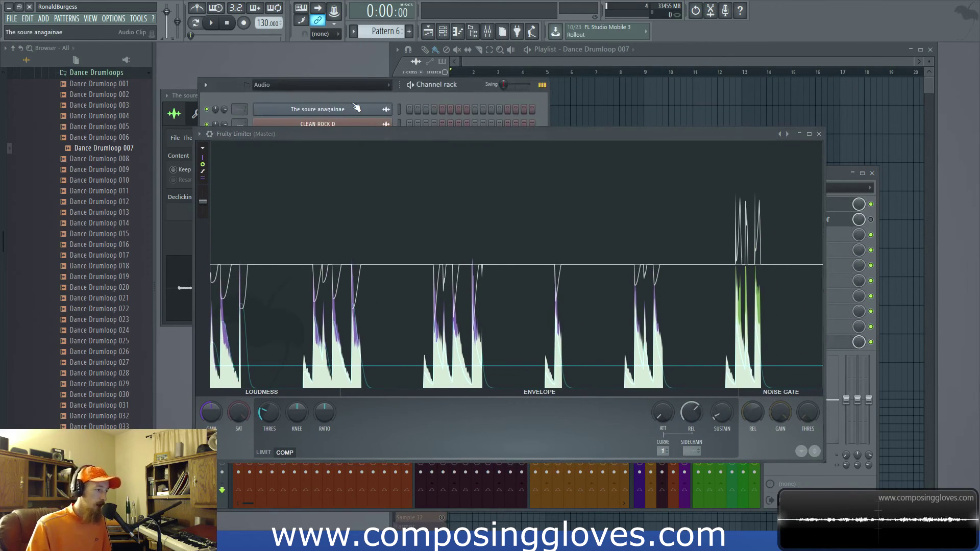
scroll(104, 153, up, 4)
click(104, 125)
click(103, 120)
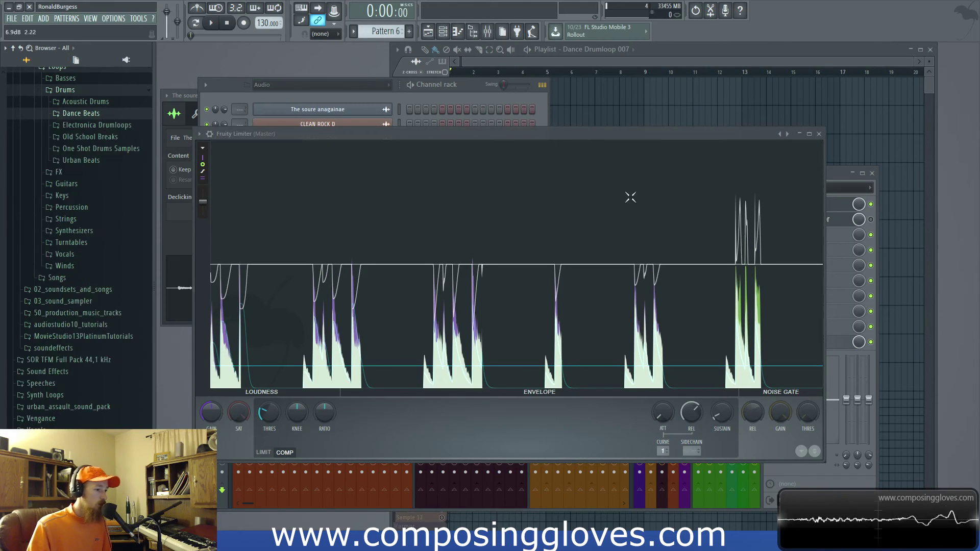
drag(586, 136, 573, 101)
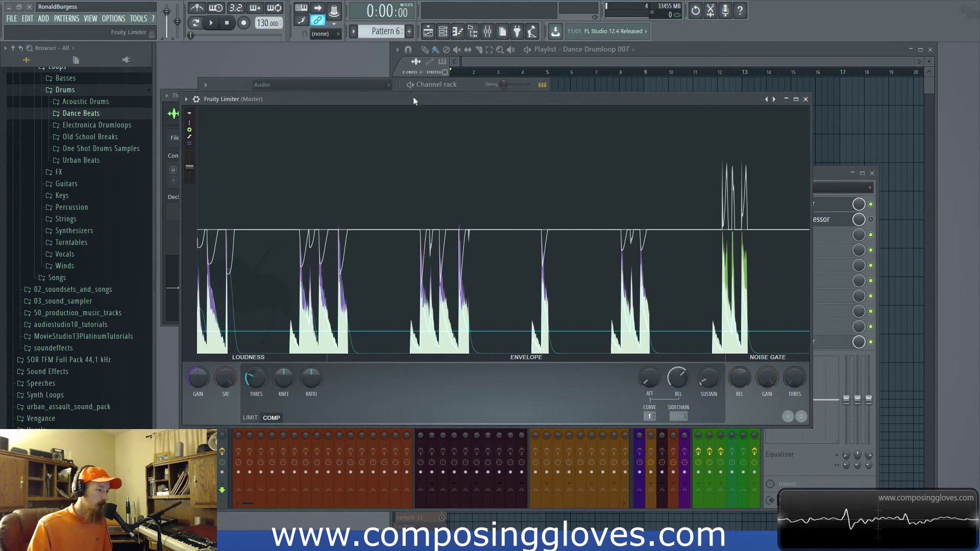
drag(412, 96, 439, 91)
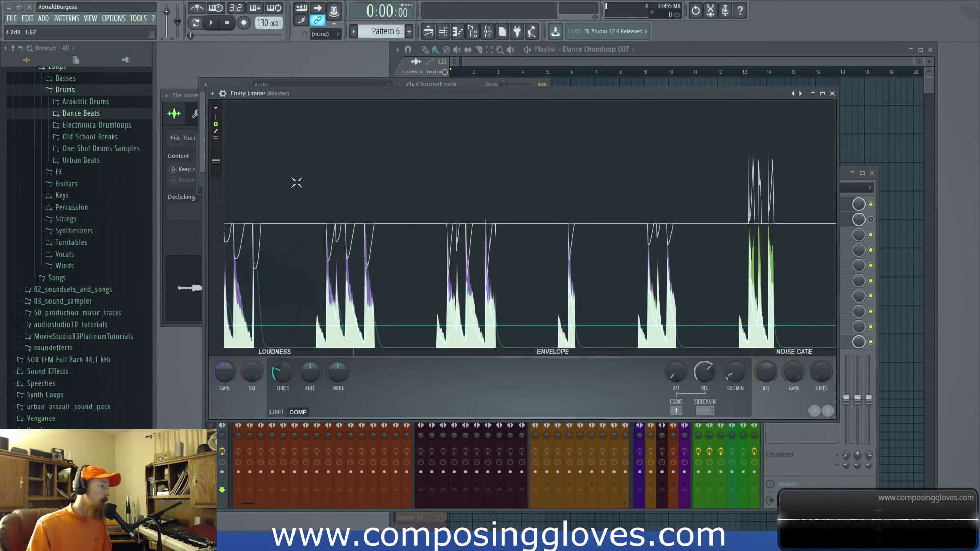
Step: Browse to the Heavy folder inside Kicks > AED1 Kicks and preview the AED1 Heavy Kick 011 E sample
scroll(78, 272, up, 15)
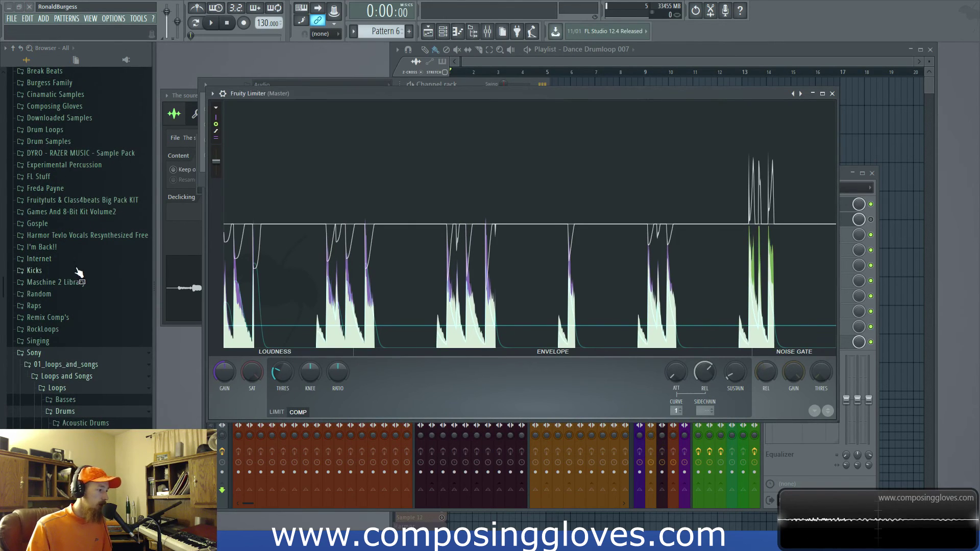
click(34, 271)
click(105, 282)
click(106, 294)
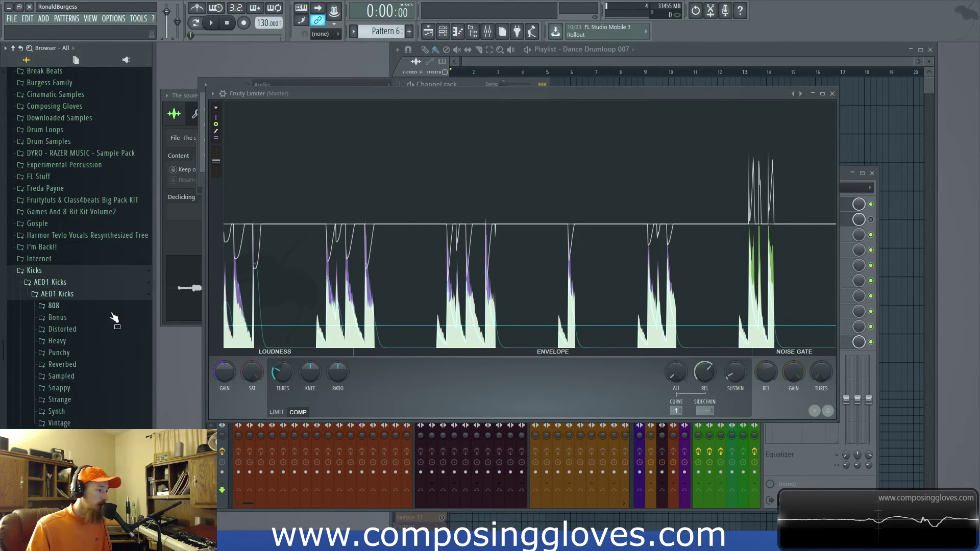
click(122, 341)
click(97, 280)
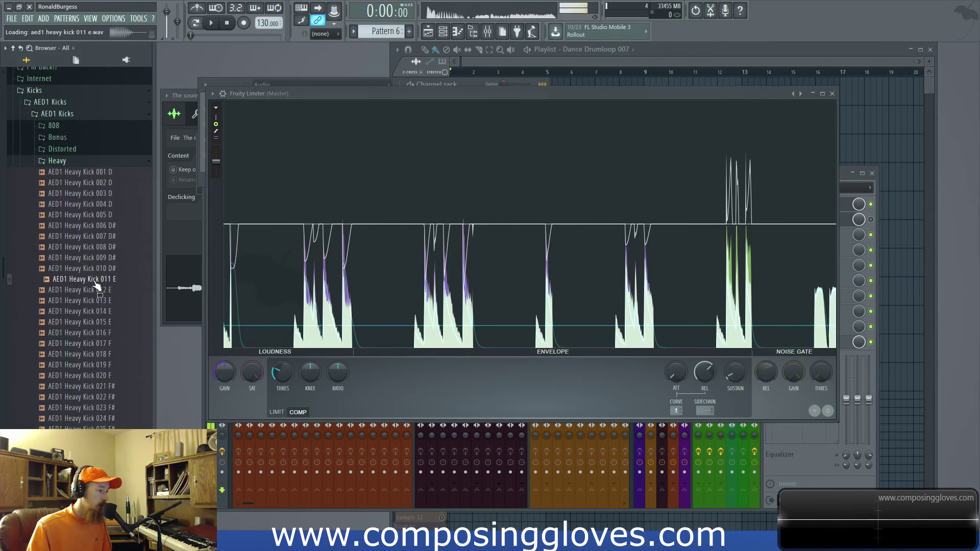
mouse_move(511, 92)
mouse_down()
mouse_move(575, 186)
mouse_move(492, 84)
mouse_up()
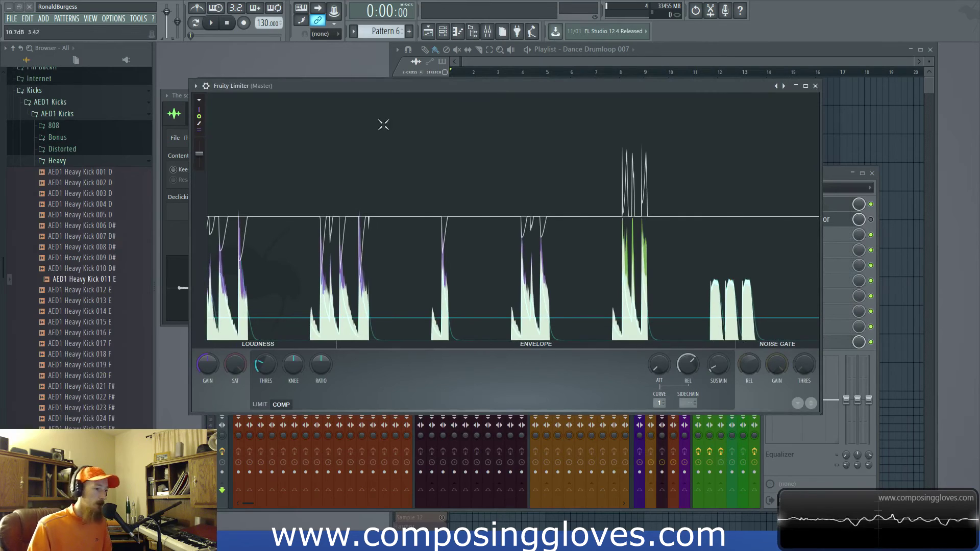
Step: Choose a preset from Fruity Limiter's preset list and close the plugin window
right_click(783, 87)
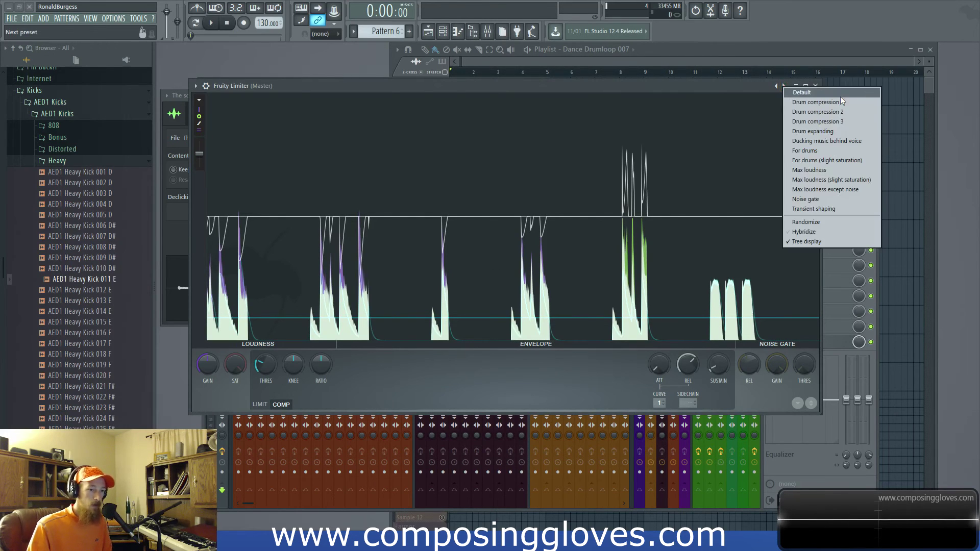
click(842, 100)
drag(562, 86, 578, 162)
click(832, 161)
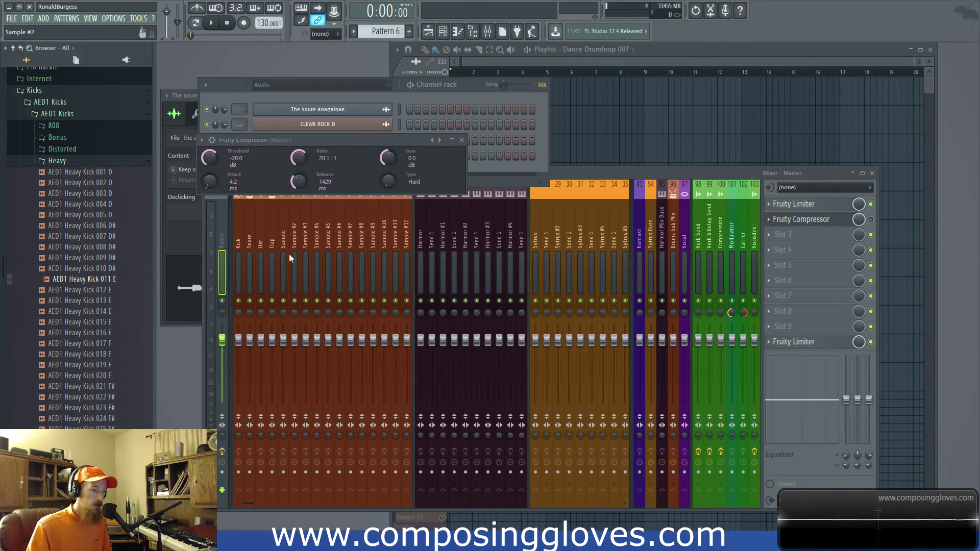
Step: Show all channels in the channel rack, add a new Harmor channel and lower its volume
click(321, 85)
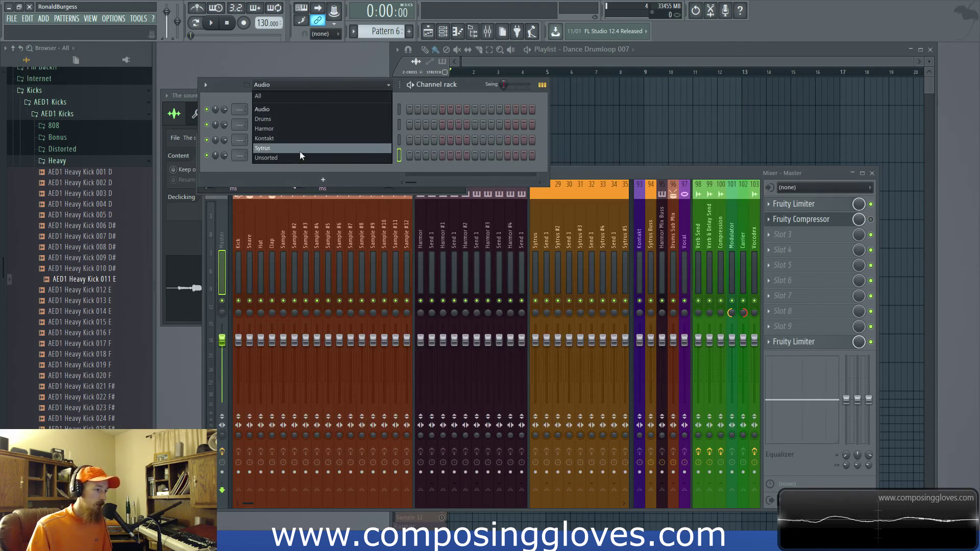
click(299, 153)
click(302, 85)
click(293, 94)
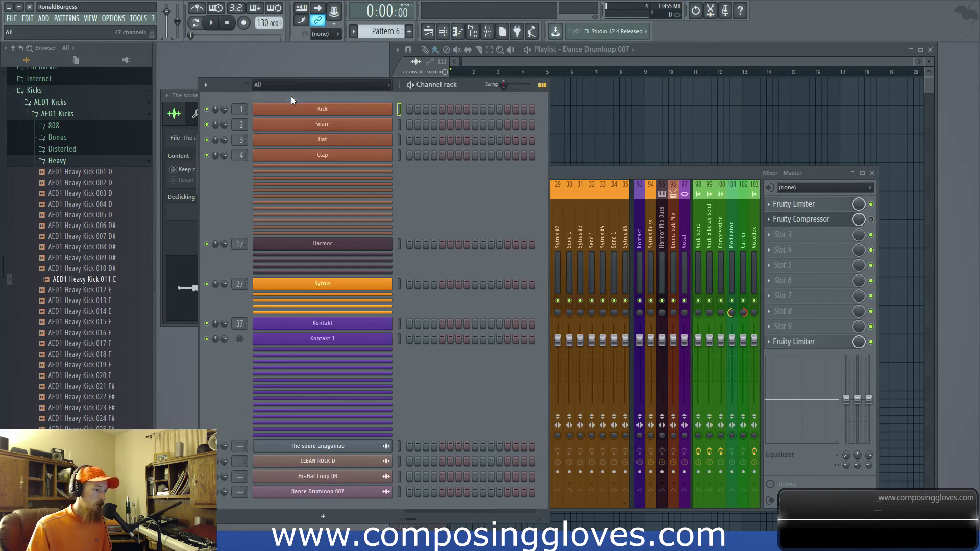
click(322, 516)
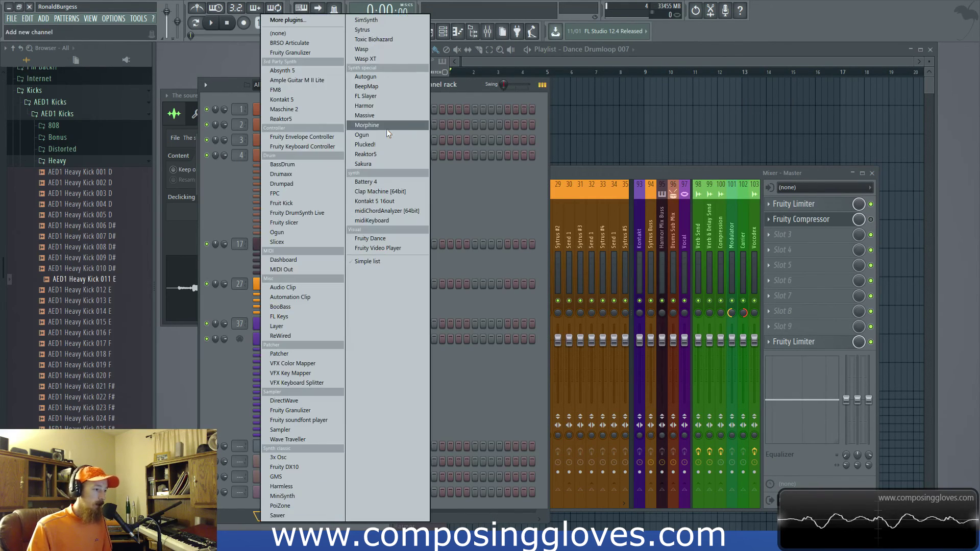
click(401, 105)
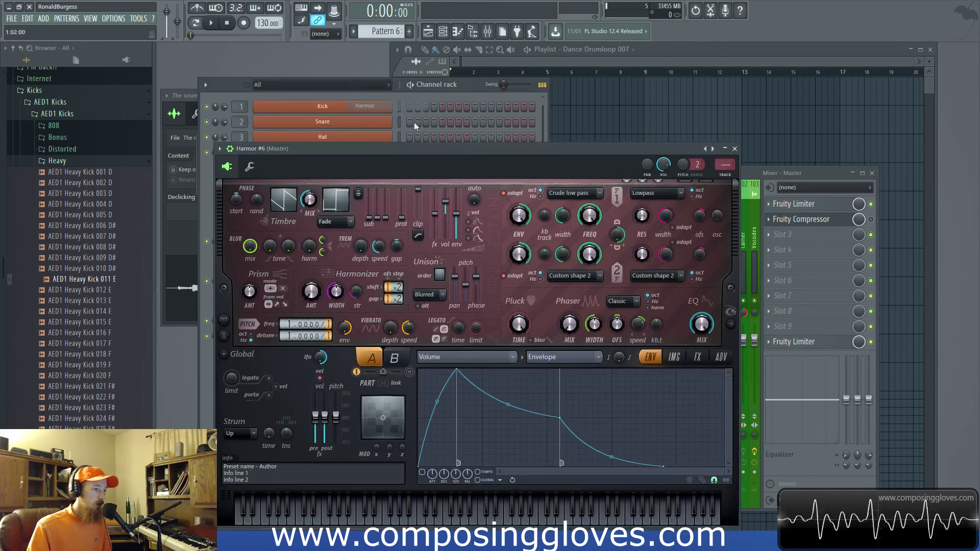
drag(545, 148, 528, 86)
drag(646, 103, 646, 125)
Step: Open the piano roll for the new Harmor channel and draw an E3 note about one bar long at the start
key(F6)
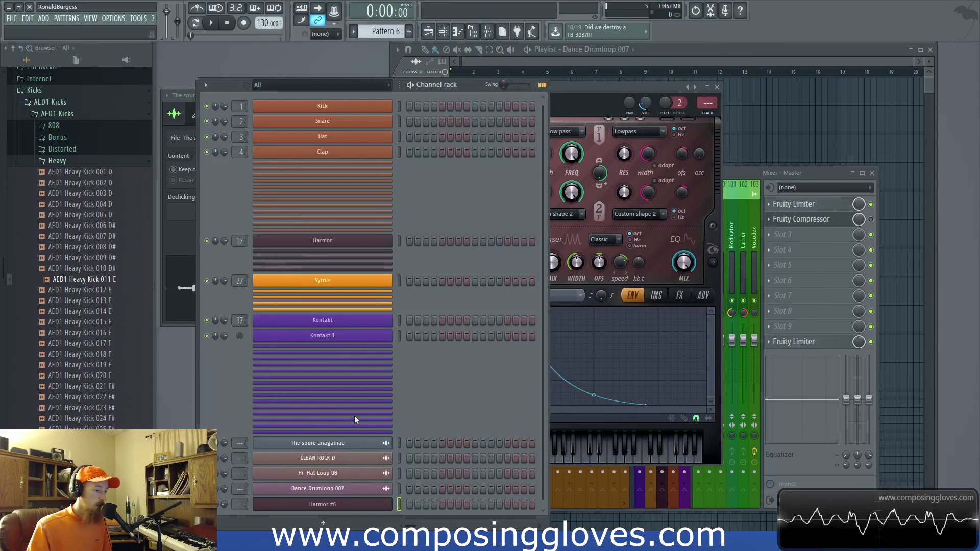
right_click(393, 413)
click(415, 417)
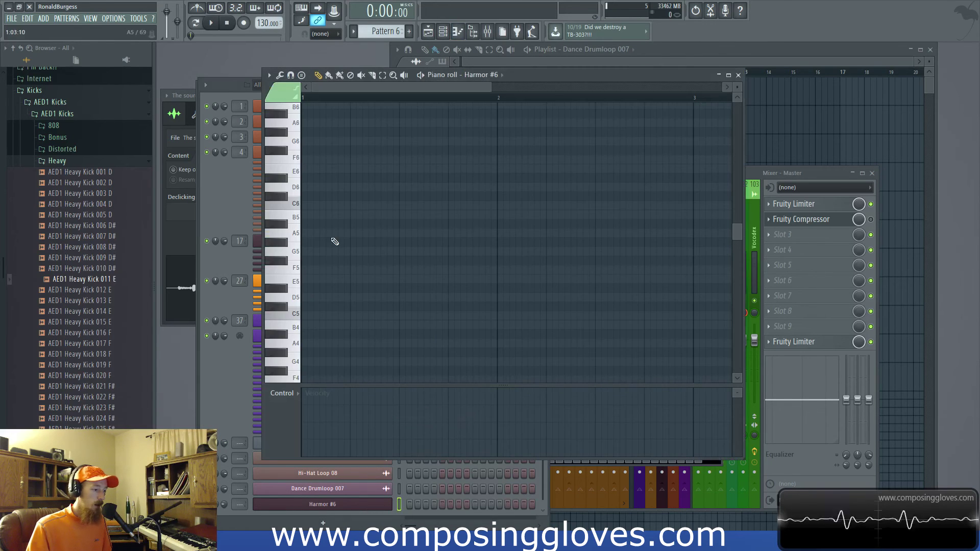
scroll(329, 255, up, 1)
click(320, 279)
drag(320, 279, 495, 283)
drag(413, 280, 421, 449)
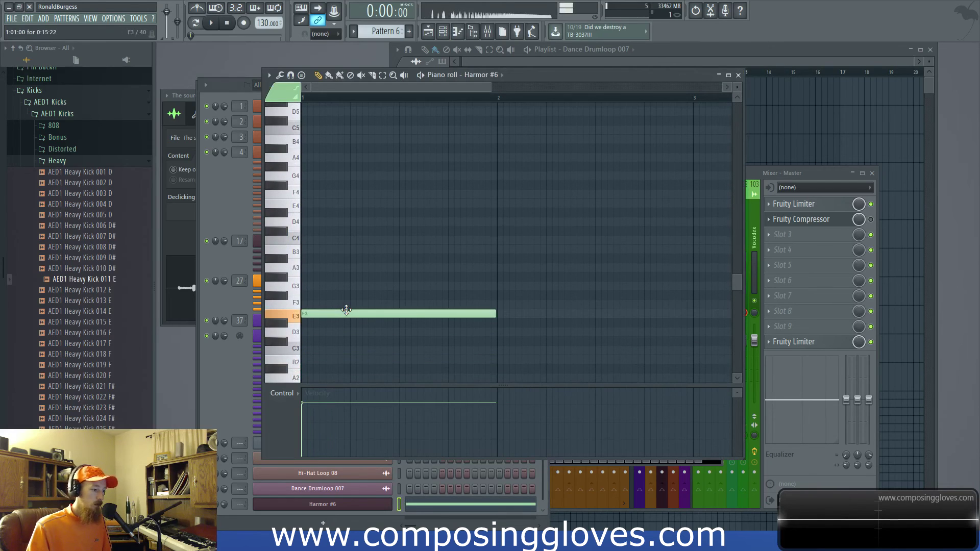
Step: Place a Pattern 6 clip at the start of the Extra 4 track in the playlist
key(F5)
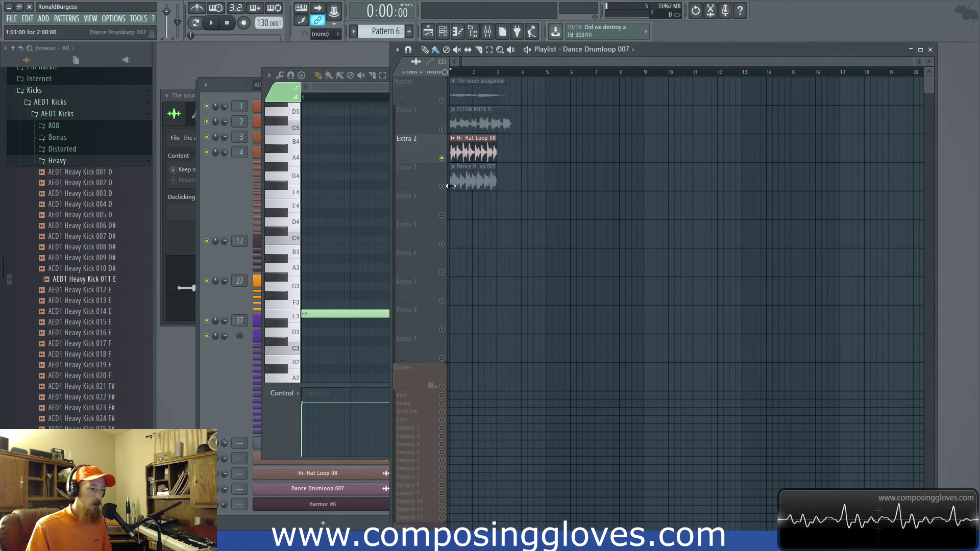
click(467, 215)
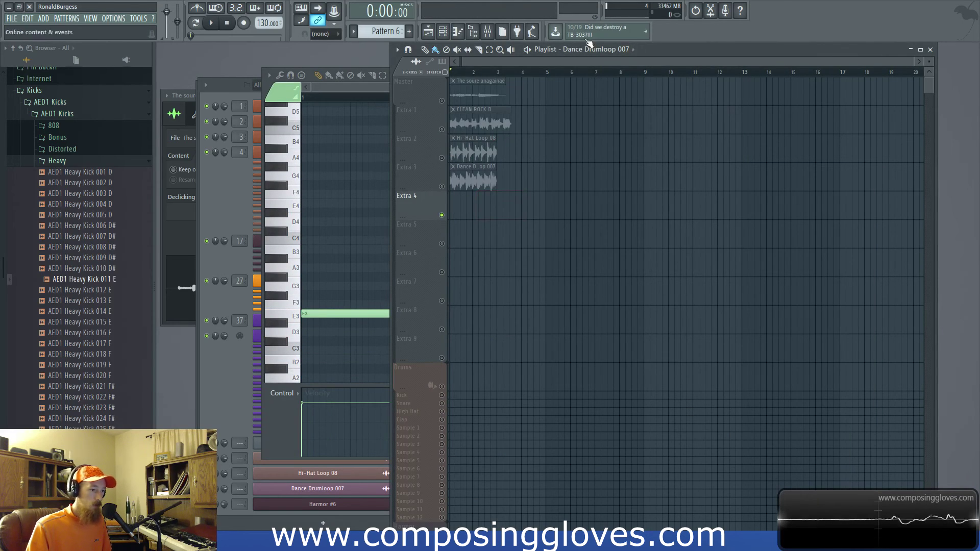
key(F8)
drag(470, 276, 462, 214)
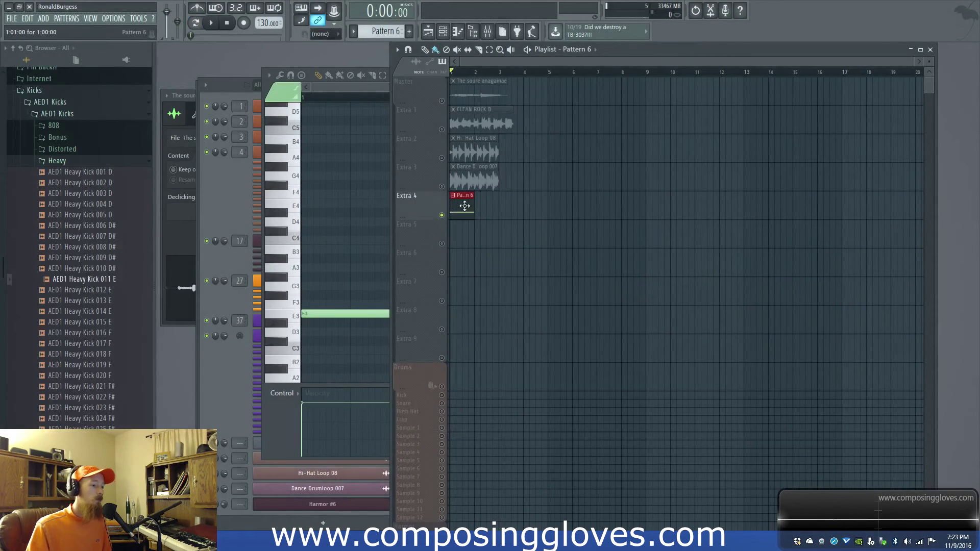
Step: Set the global snap to Cell and play the Harmor pattern briefly
click(320, 33)
click(327, 56)
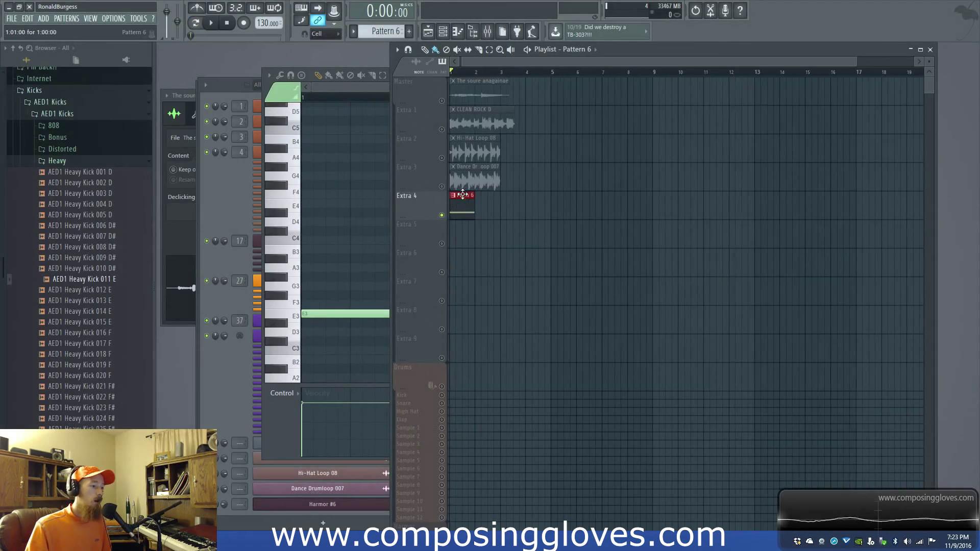
scroll(695, 218, up, 5)
scroll(529, 219, down, 2)
key(space)
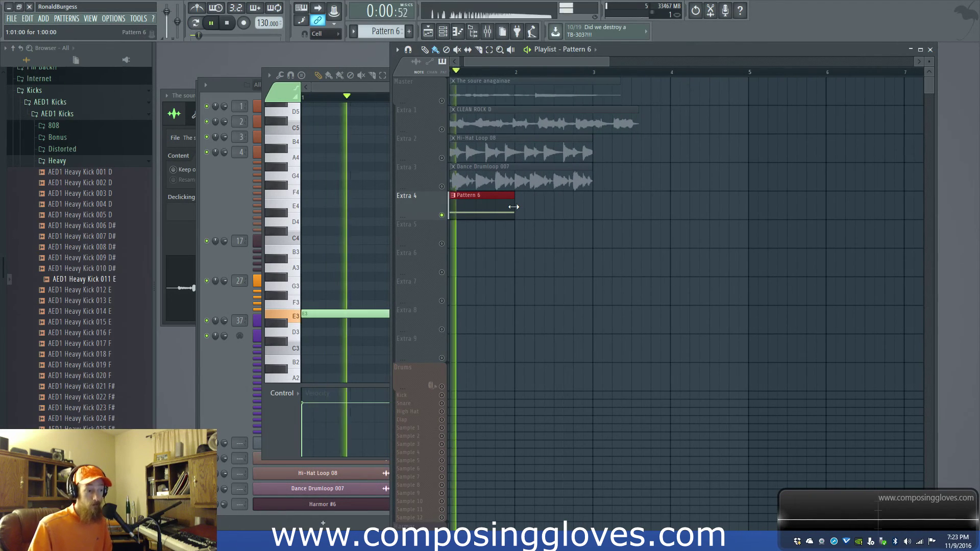
key(space)
Step: Route the new Harmor channel to mixer track 53 and load Fruity Limiter in that track's slot 1
key(F6)
click(347, 502)
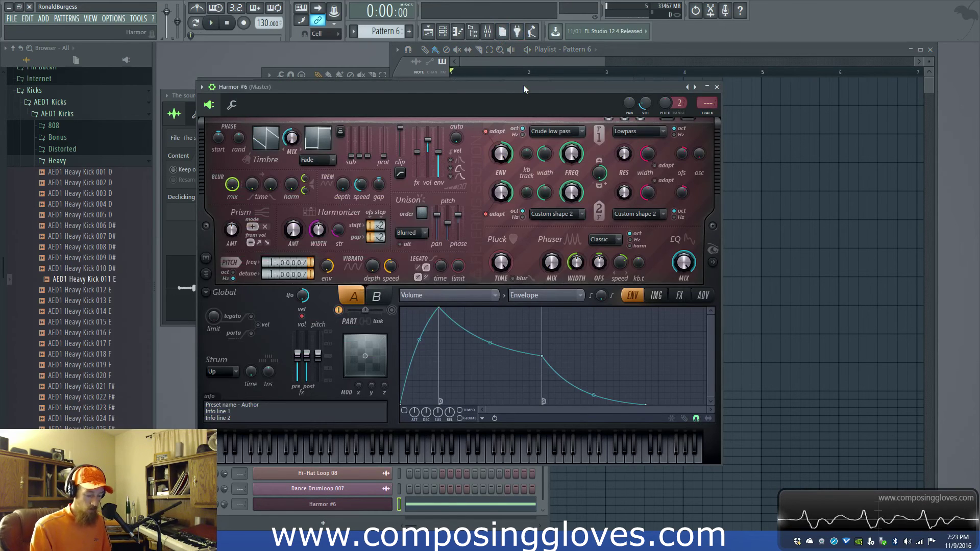
key(F9)
click(796, 202)
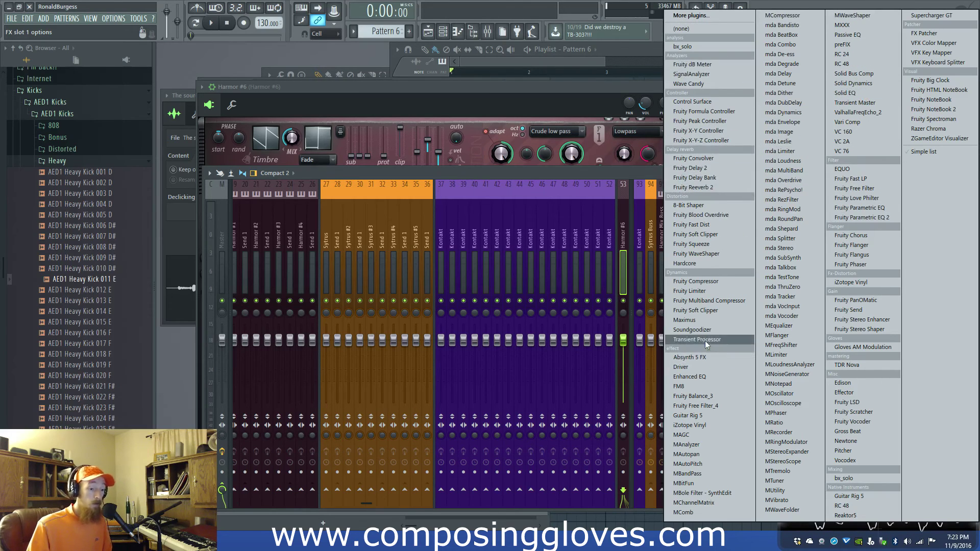
click(697, 291)
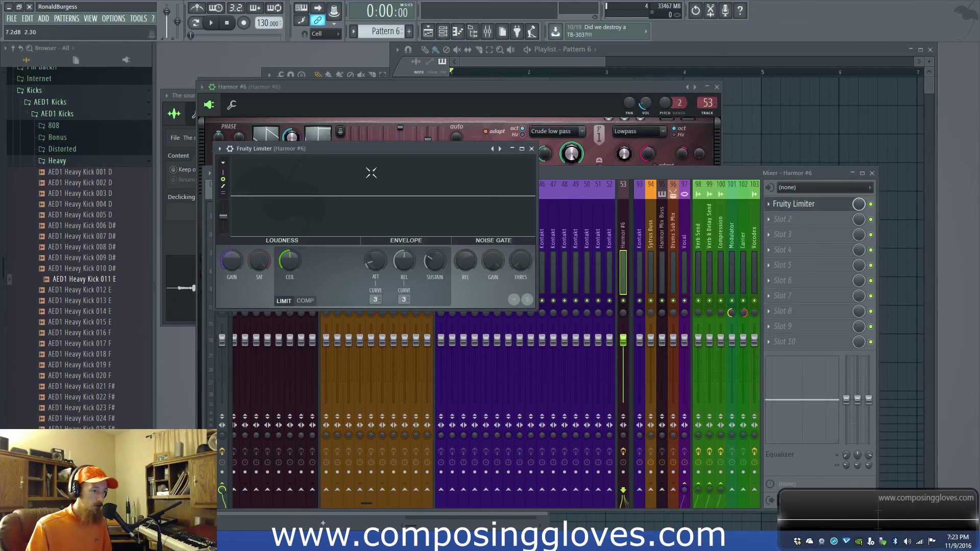
Step: Move the new Fruity Limiter window aside and play the pattern briefly to view its level in the display
drag(396, 148, 446, 175)
key(space)
key(space)
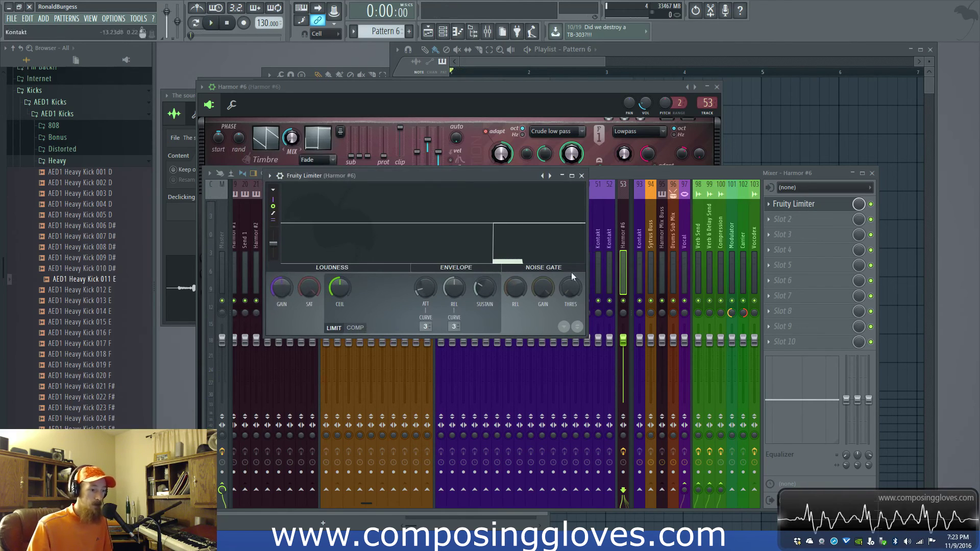
Step: Compare Fruity Limiter's COMP and LIMIT modes on the Harmor track and check the Fruity Compressor on the Master track
click(356, 328)
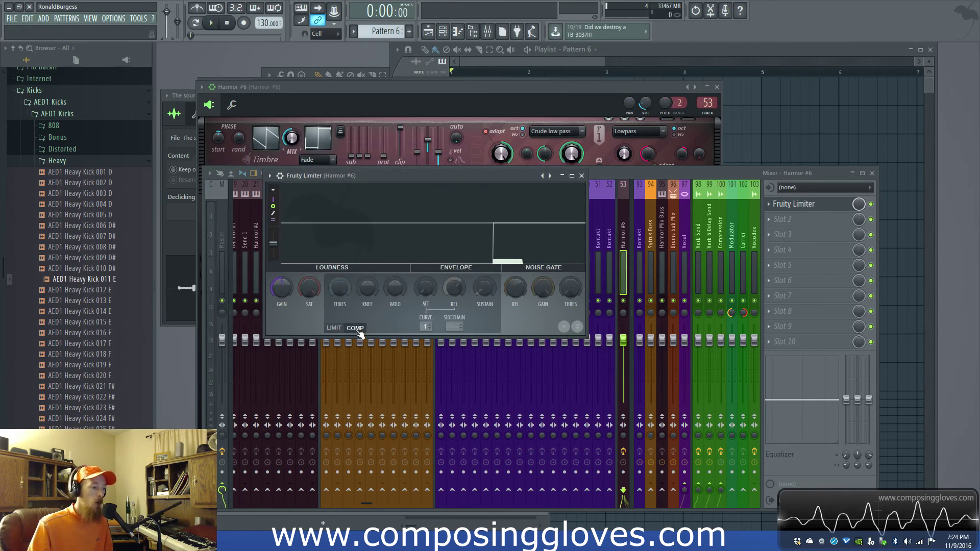
click(333, 327)
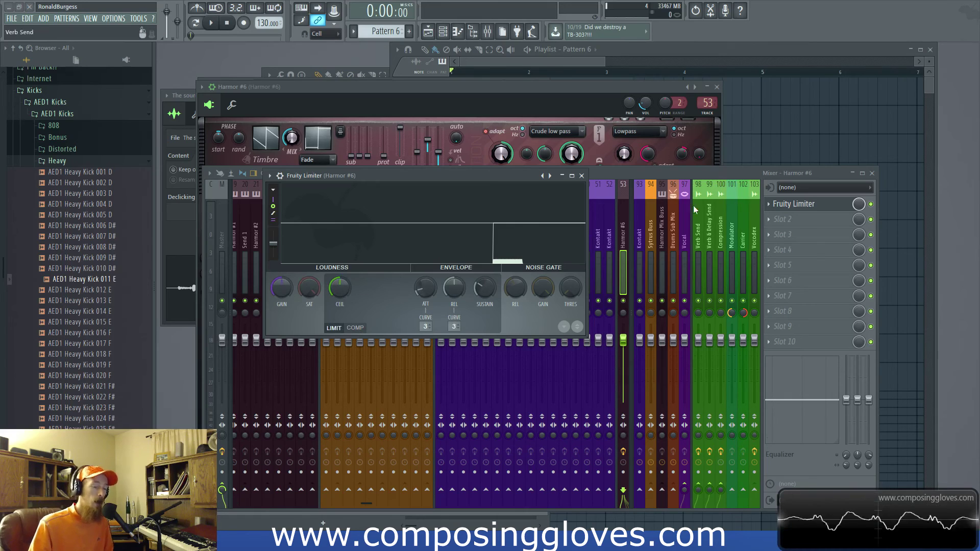
click(627, 248)
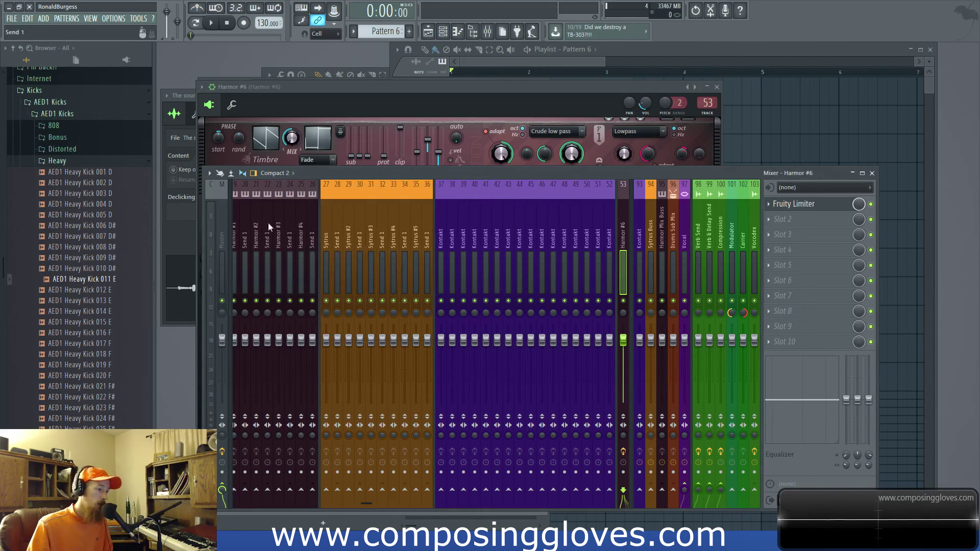
click(222, 271)
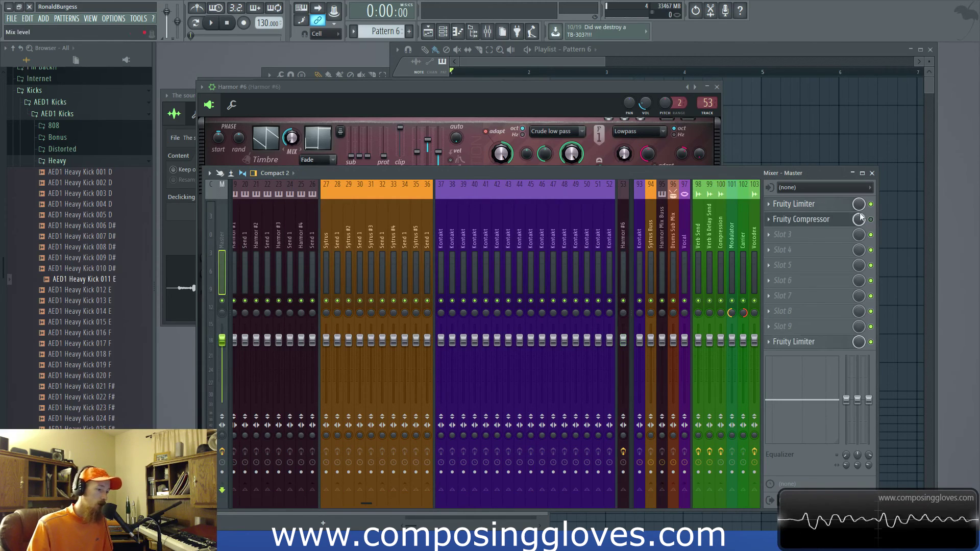
click(791, 220)
click(791, 220)
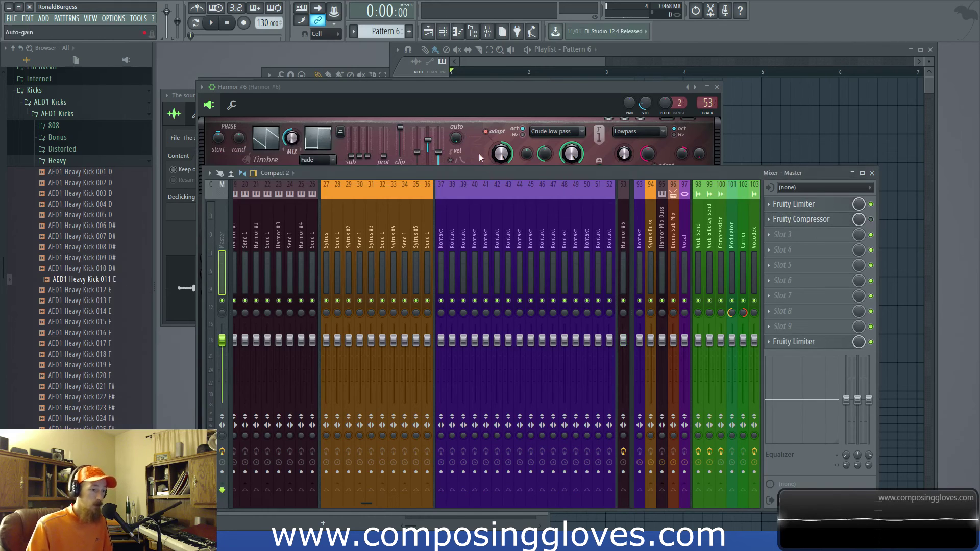
Step: Reopen the Harmor #6 track's Fruity Limiter, switch it to compressor mode and play the pattern briefly
click(622, 247)
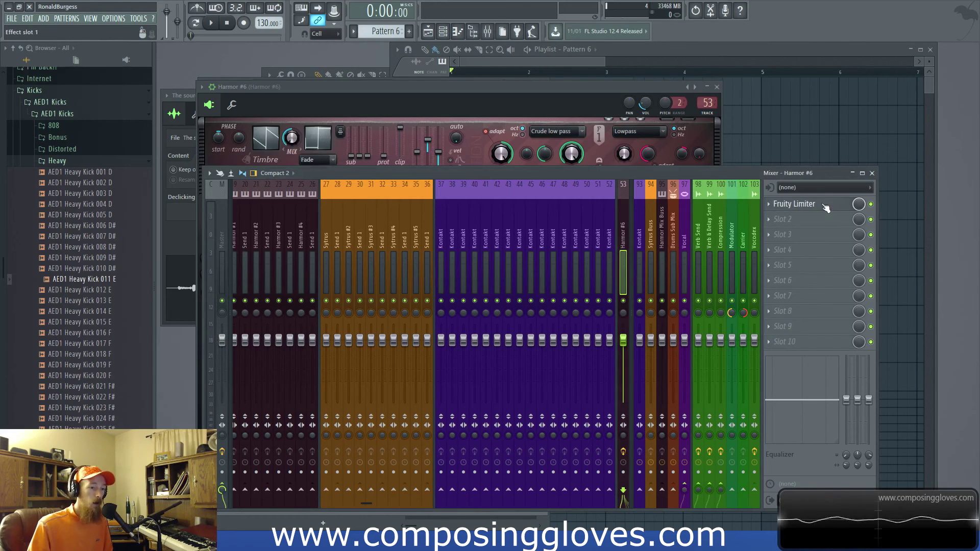
click(823, 203)
drag(412, 178, 455, 186)
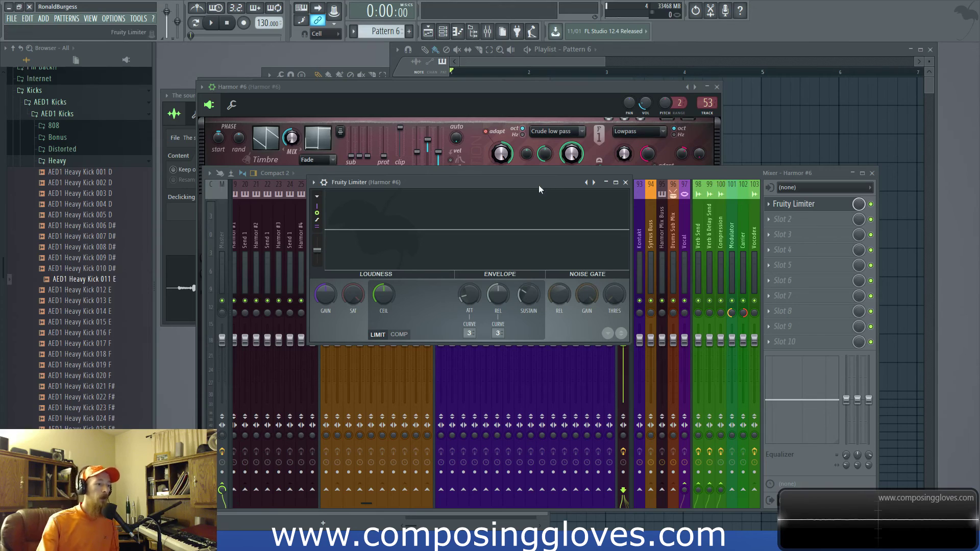
drag(532, 183, 538, 153)
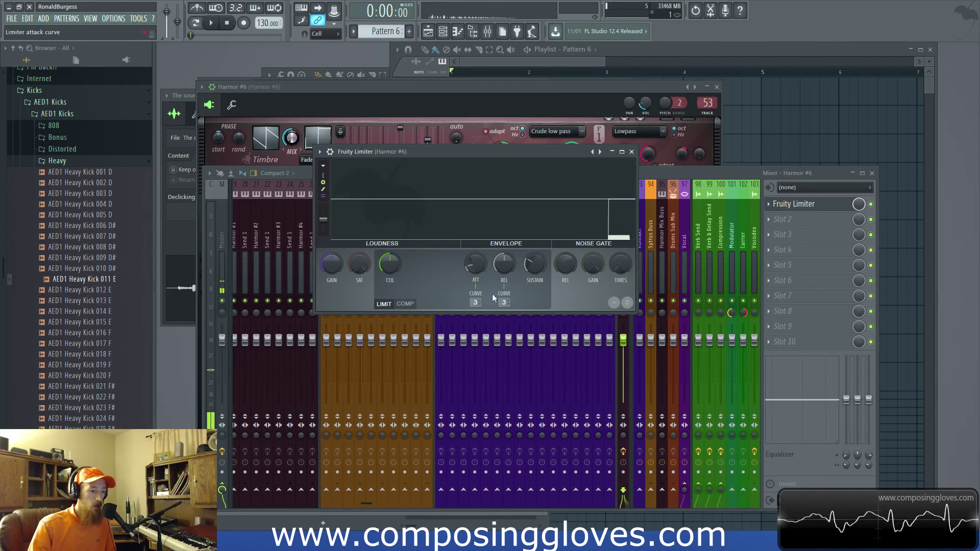
click(406, 304)
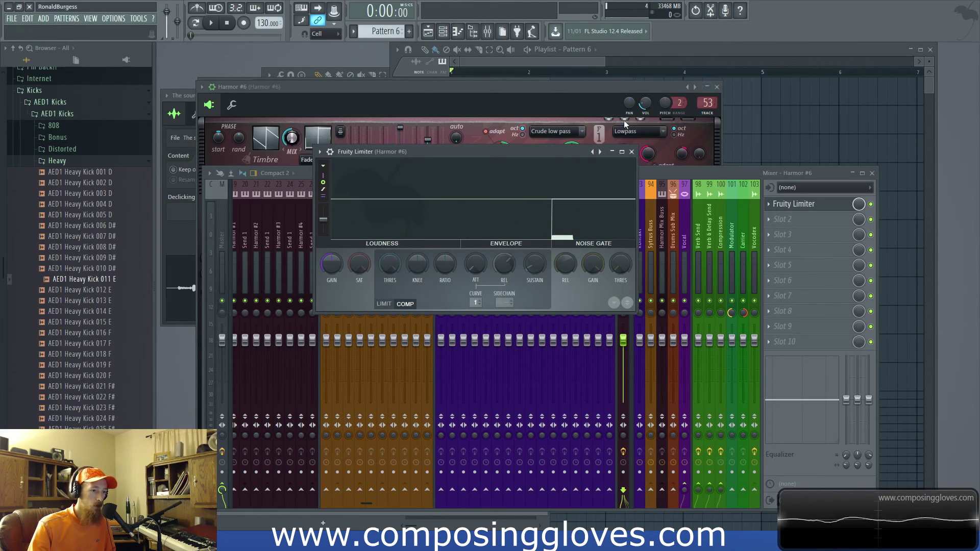
click(644, 108)
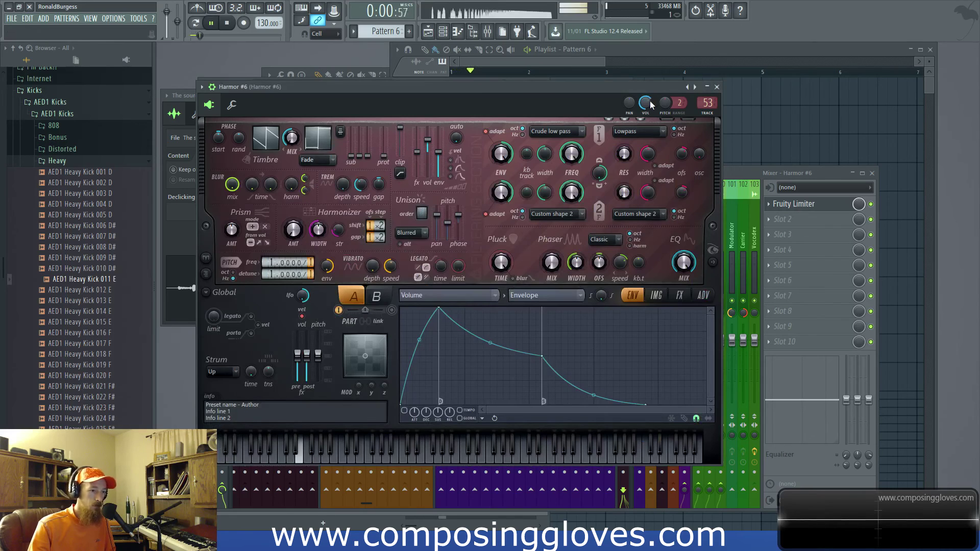
Step: Create a new empty pattern and filter the channel rack to show only the Audio group
key(F6)
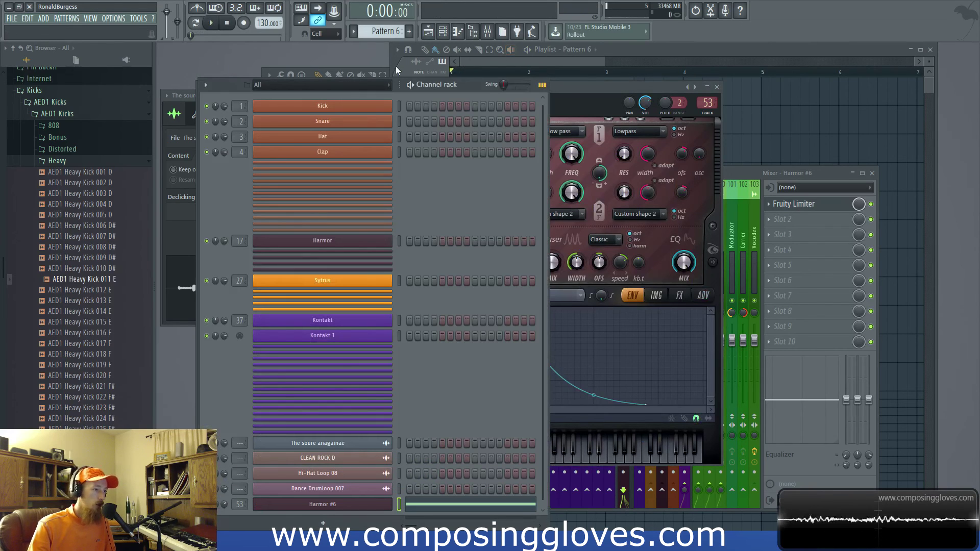
key(F4)
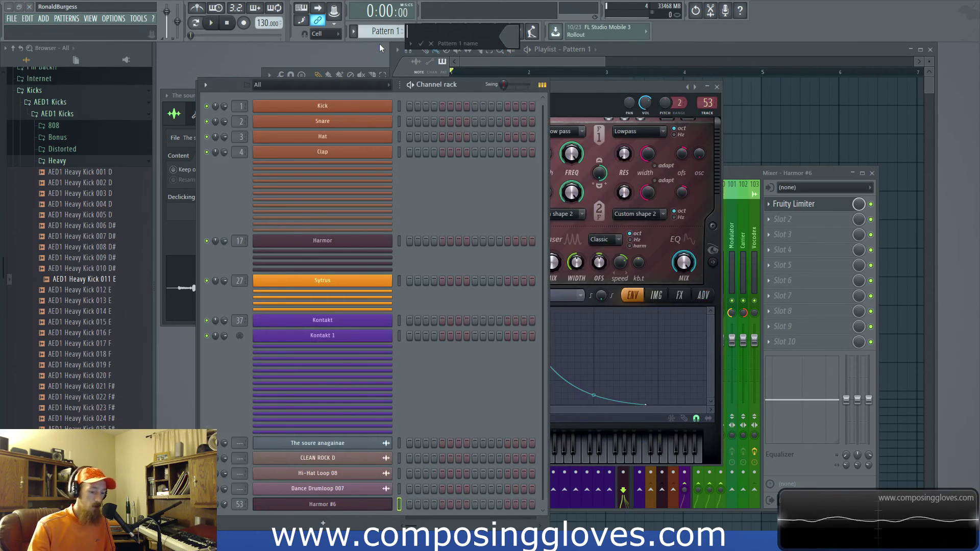
key(Return)
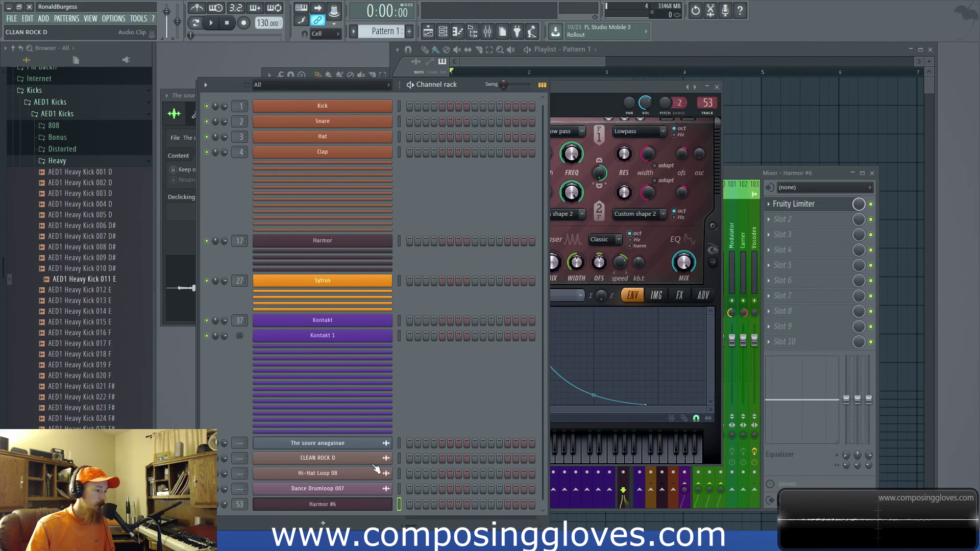
click(317, 86)
click(302, 113)
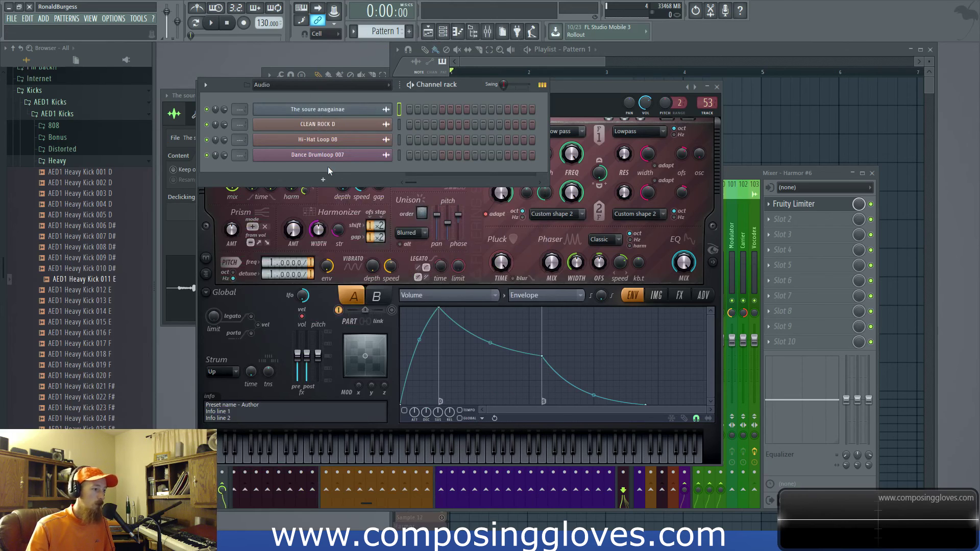
Step: Add the AED1 Heavy Kick 011 E sample as a new channel and fill every fourth step with a kick
click(76, 280)
drag(80, 289, 372, 173)
right_click(370, 173)
click(489, 213)
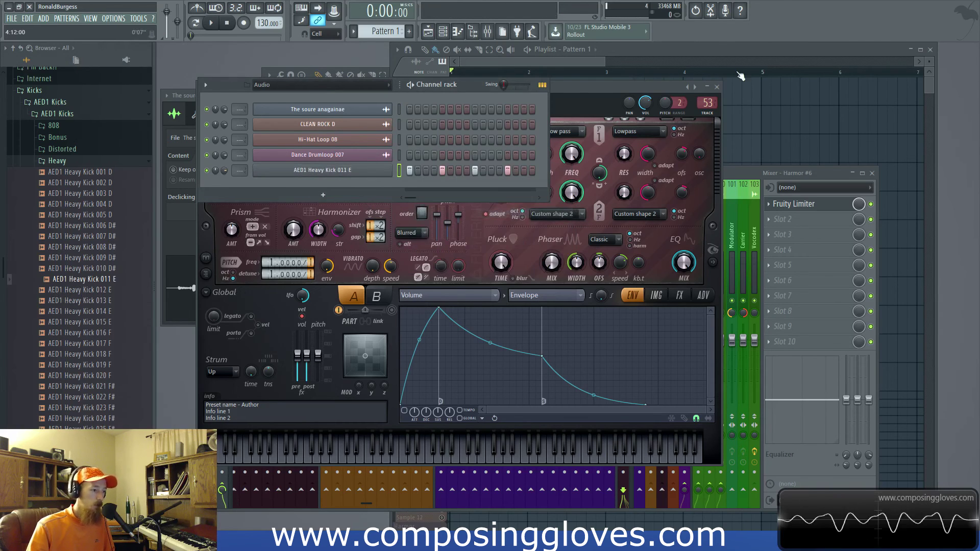
Step: Place a Pattern 1 clip at the start of the Extra 5 track, solo that track and play it briefly
click(717, 57)
click(485, 225)
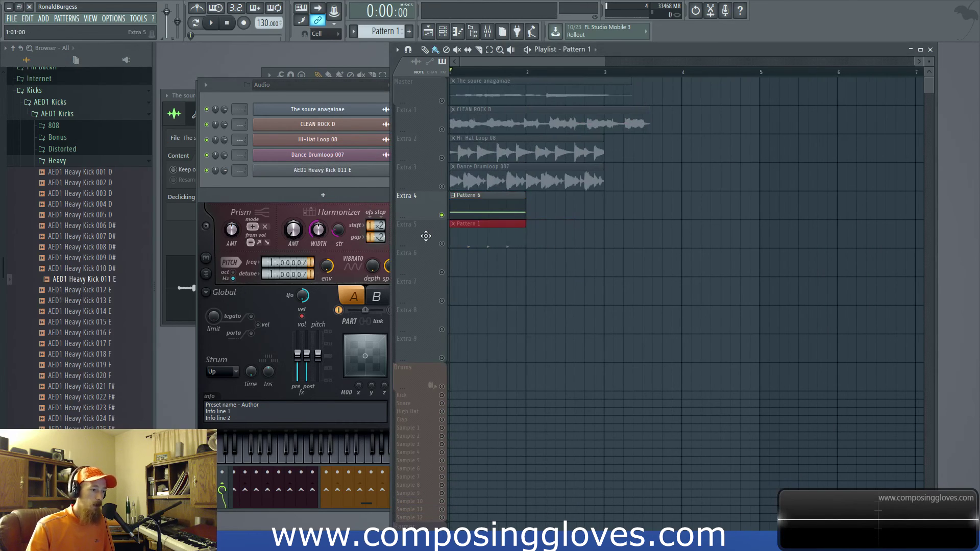
click(445, 235)
key(space)
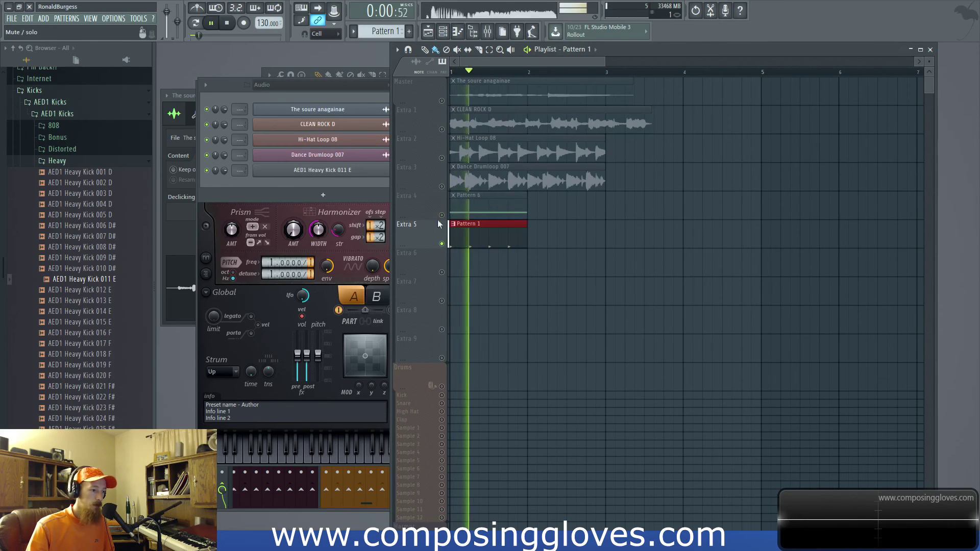
key(space)
Step: Route the AED1 Heavy Kick 011 E channel to mixer track 54 and send that track to Harmor #6
click(355, 173)
key(F9)
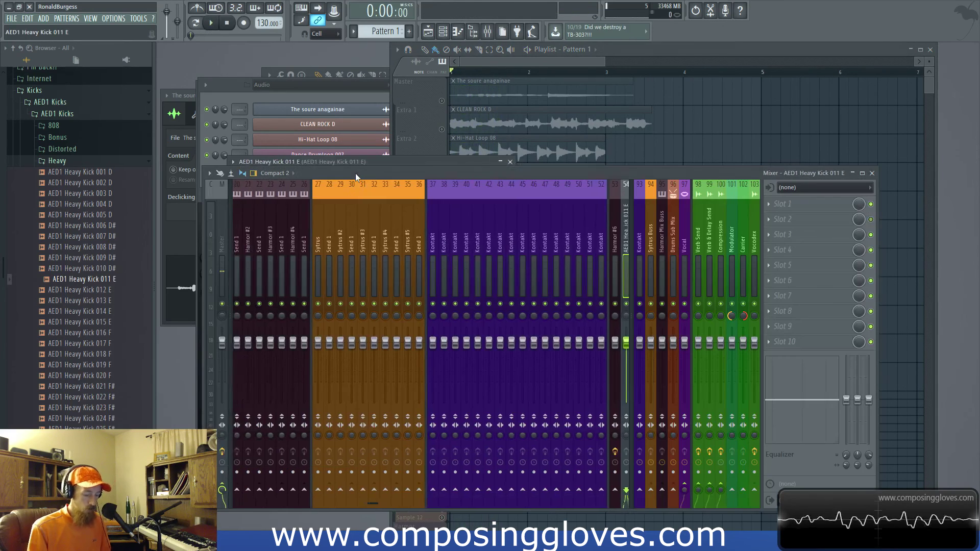
click(613, 491)
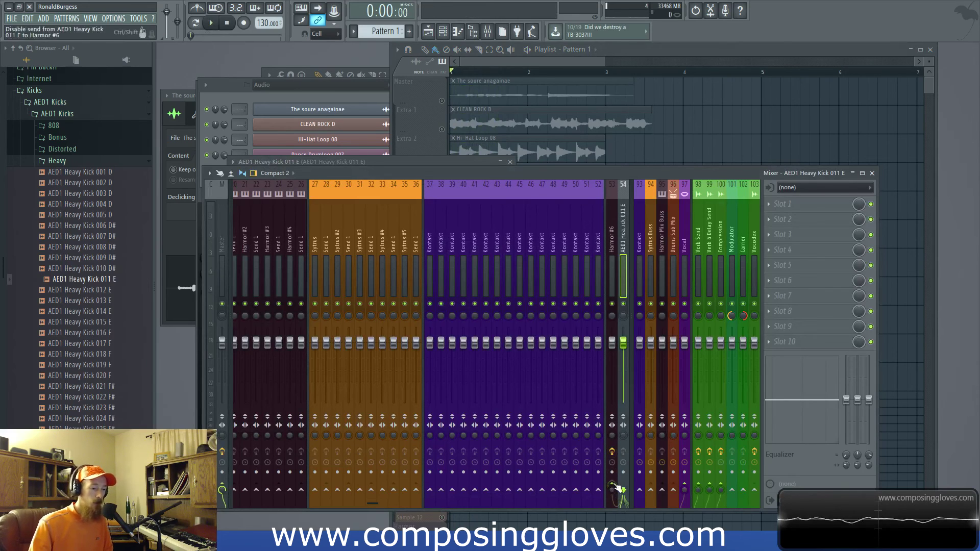
Step: Open Fruity Limiter on the Harmor #6 track and check which sidechain sources are available
click(614, 247)
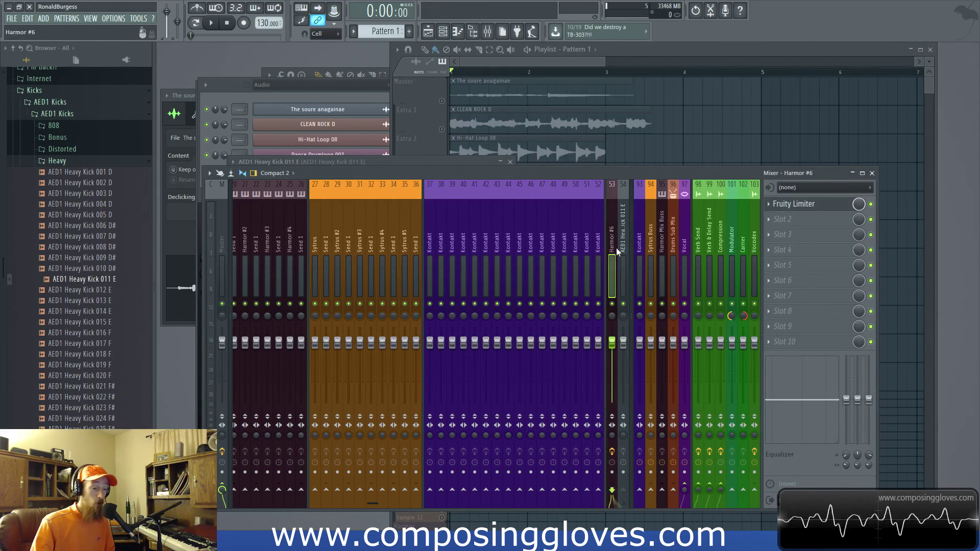
click(811, 207)
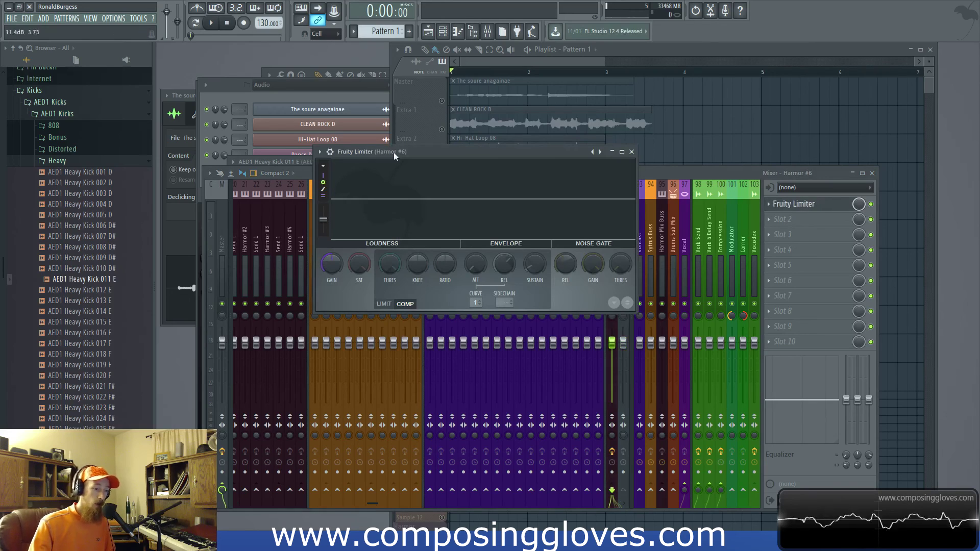
drag(489, 149, 401, 161)
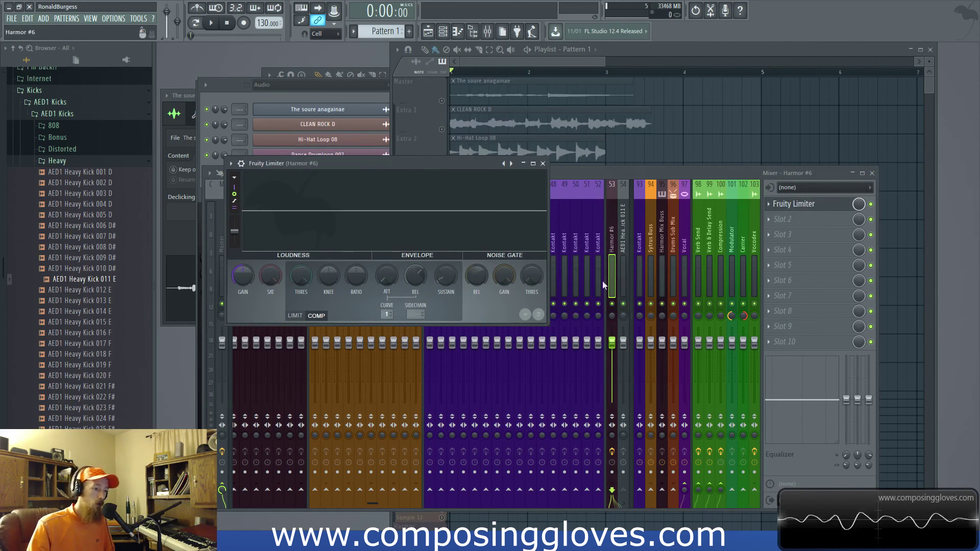
drag(383, 164, 446, 184)
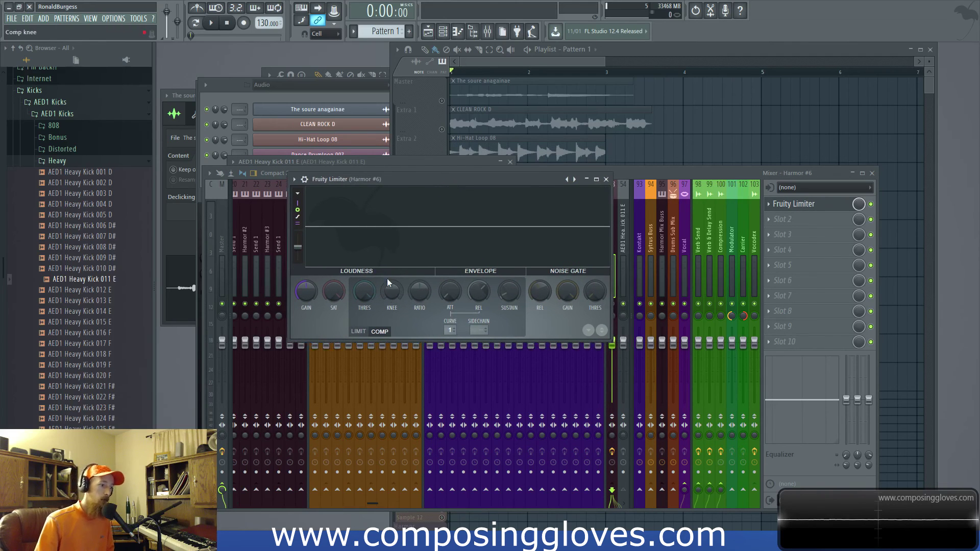
click(479, 331)
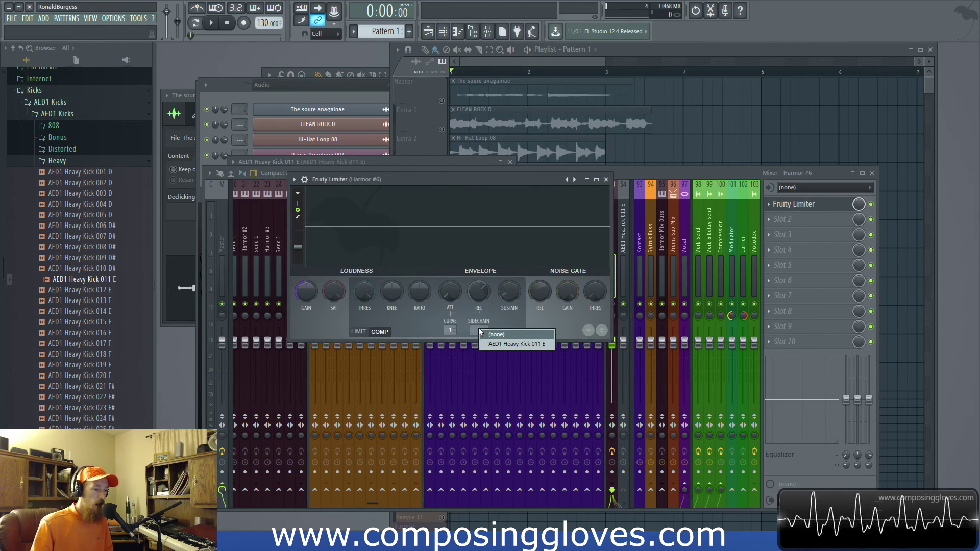
click(512, 316)
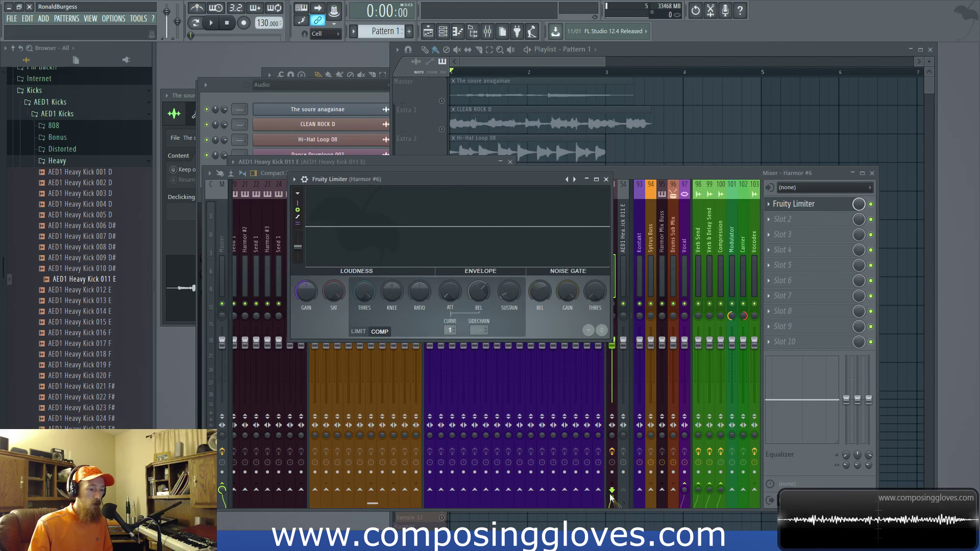
Step: Check the kick track's send to Harmor #6 and choose AED1 Heavy Kick 011 E as Fruity Limiter's sidechain source
click(624, 262)
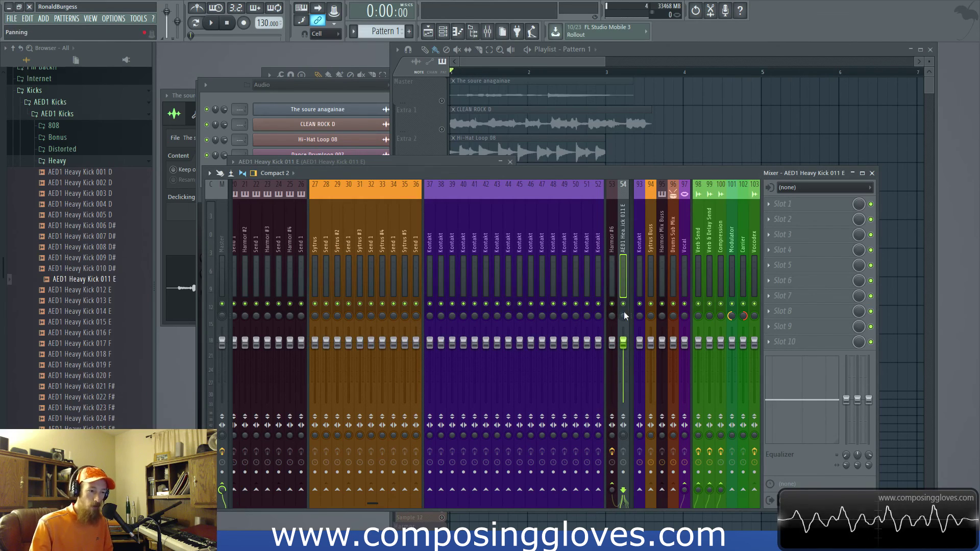
click(612, 489)
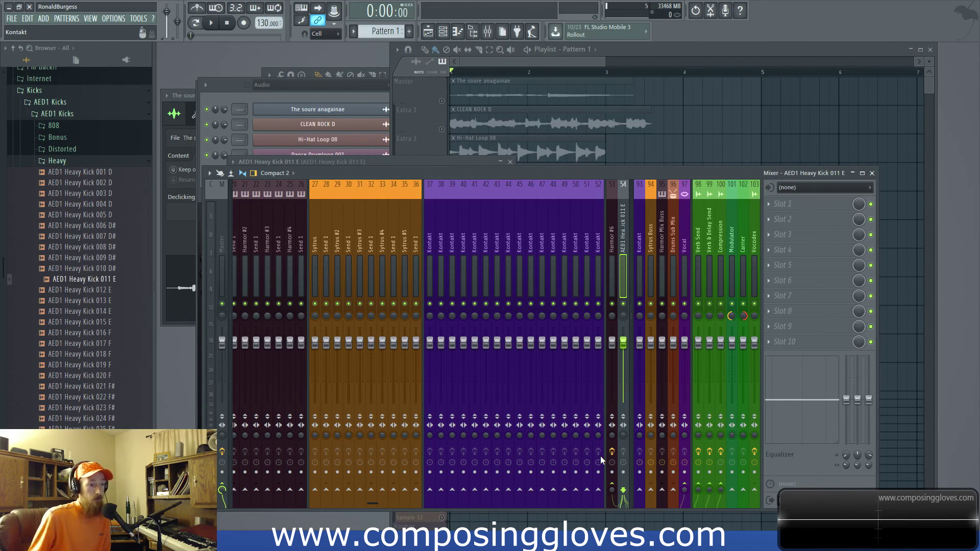
click(615, 243)
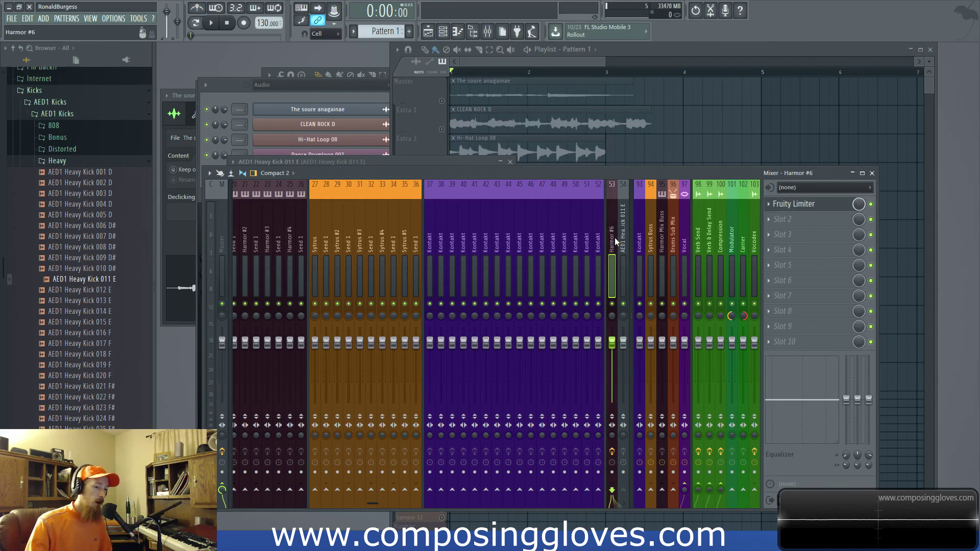
click(834, 207)
drag(525, 182, 511, 202)
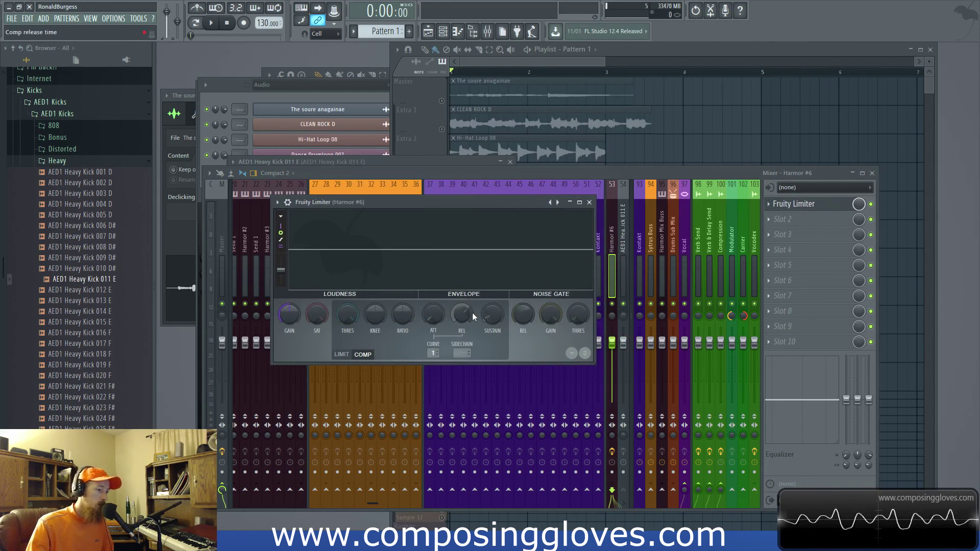
click(460, 353)
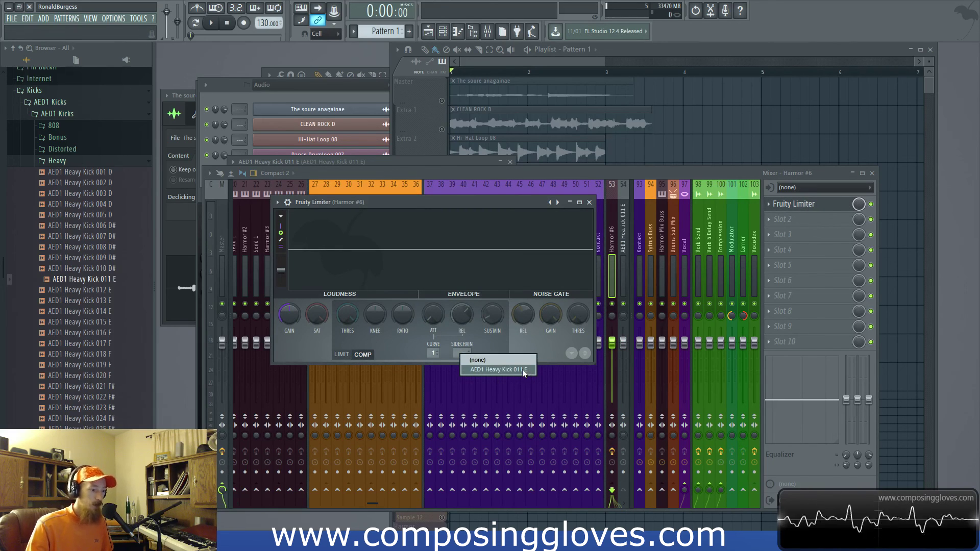
click(523, 372)
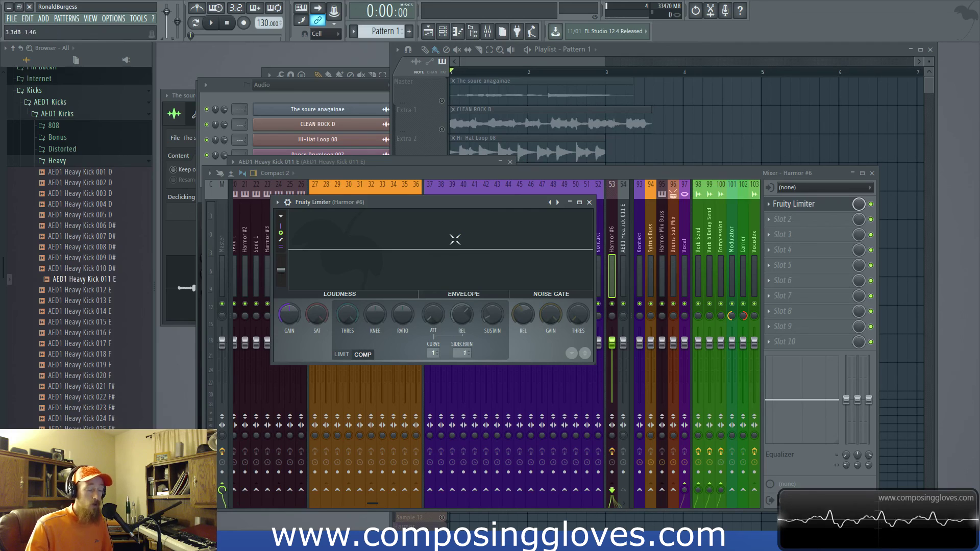
Step: Lower the compressor threshold in the Harmor #6 Fruity Limiter and play the kick pattern to test the sidechain
drag(479, 206, 527, 220)
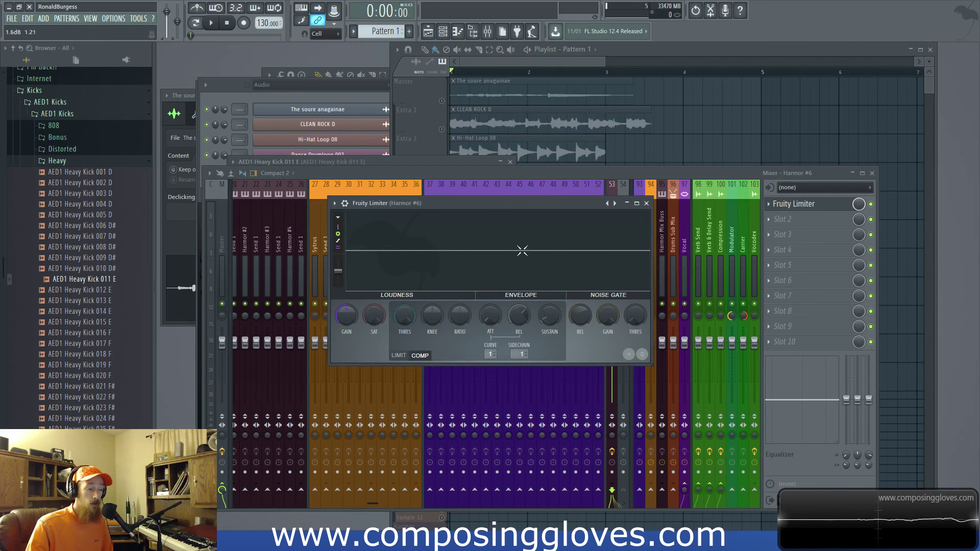
mouse_move(404, 320)
mouse_down()
mouse_move(404, 329)
mouse_move(406, 317)
mouse_up()
key(space)
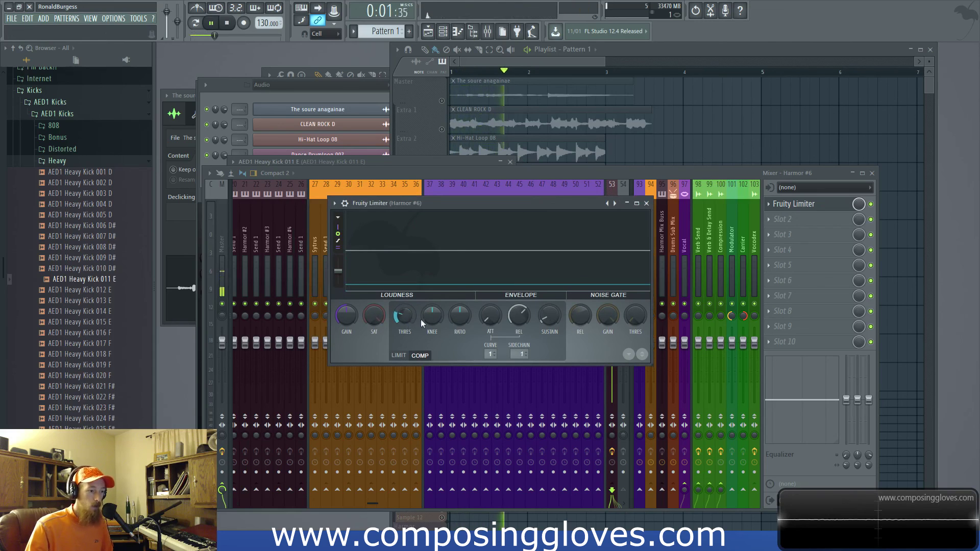
key(space)
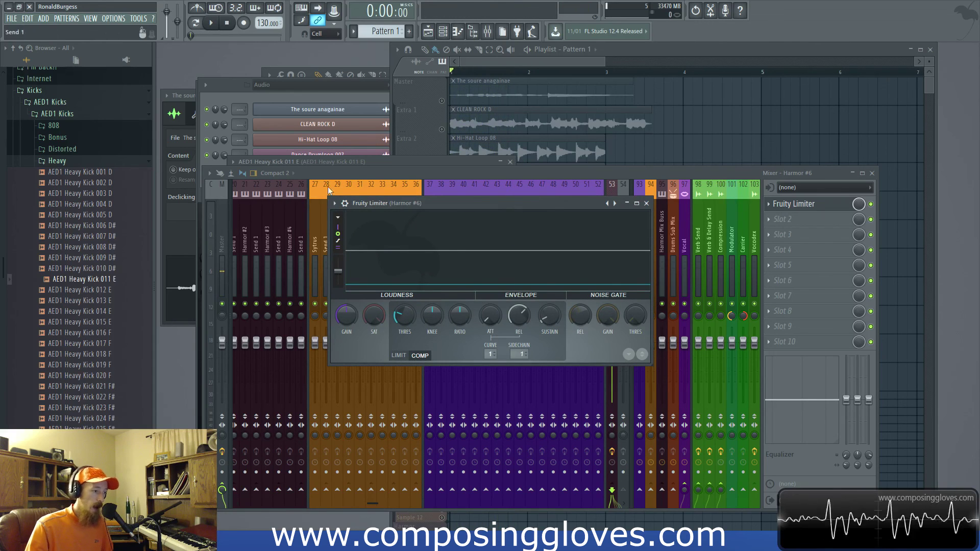
Step: Move Fruity Limiter clear of the playlist's upper tracks and unmute Extra 4 alongside Extra 5
click(505, 63)
drag(485, 203, 482, 304)
click(442, 215)
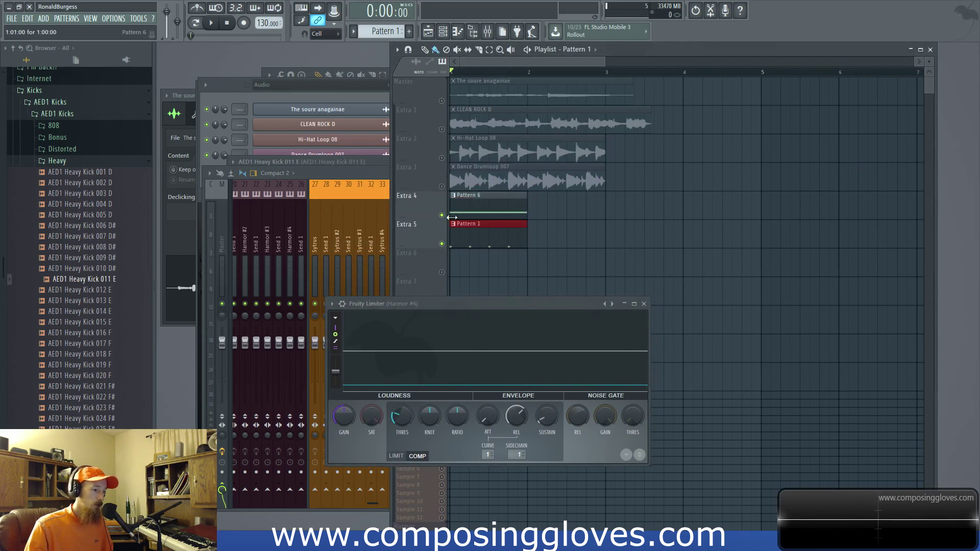
Step: Play the kick and Harmor patterns together, raise the compressor's knee and ratio, and replay to compare the ducking
key(space)
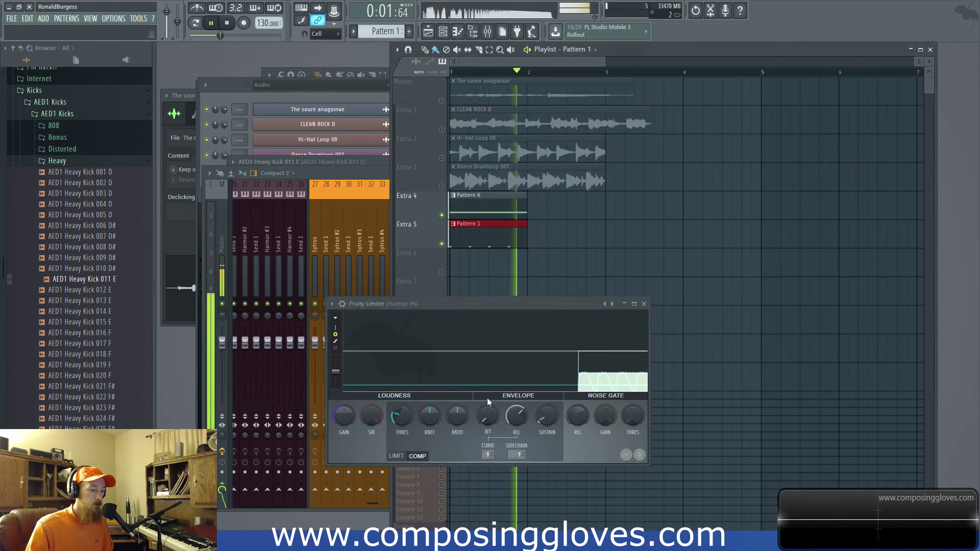
key(space)
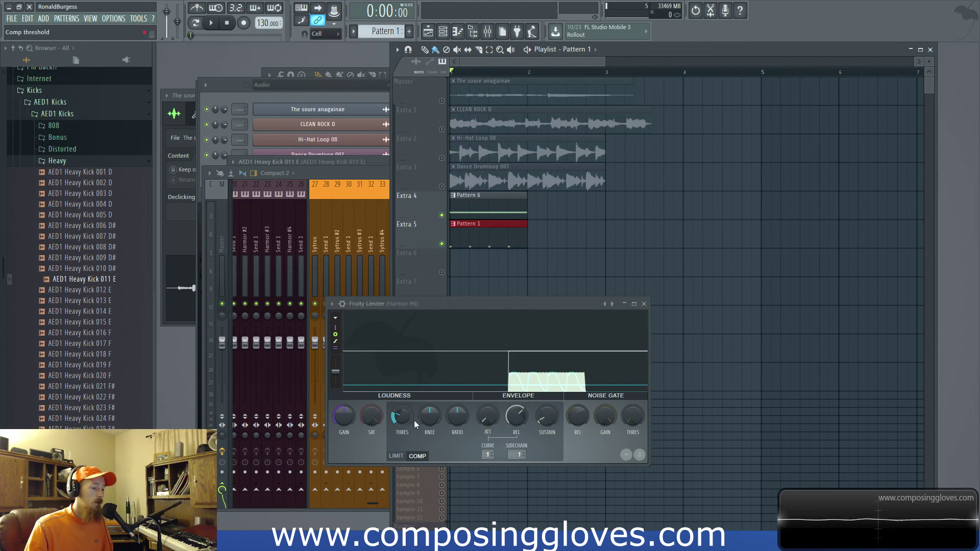
drag(430, 415, 457, 421)
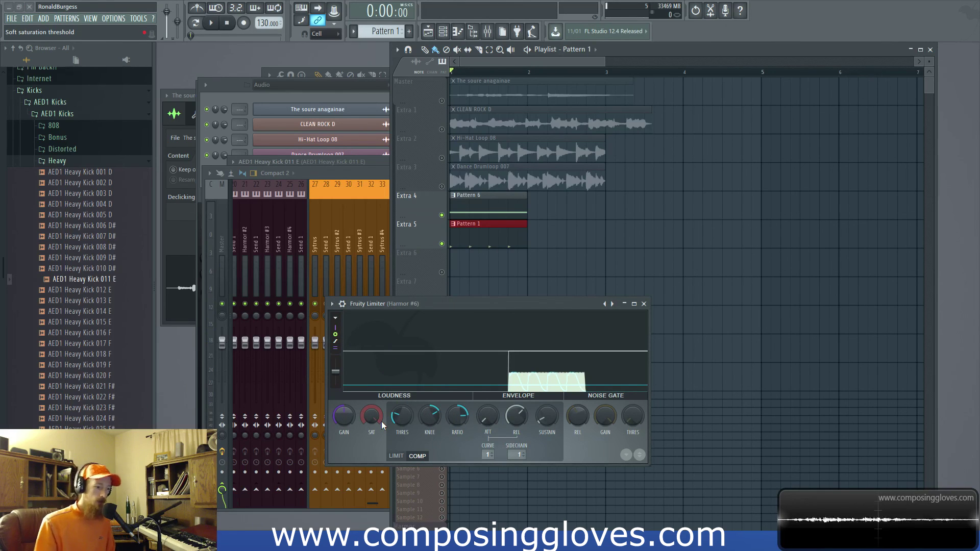
key(space)
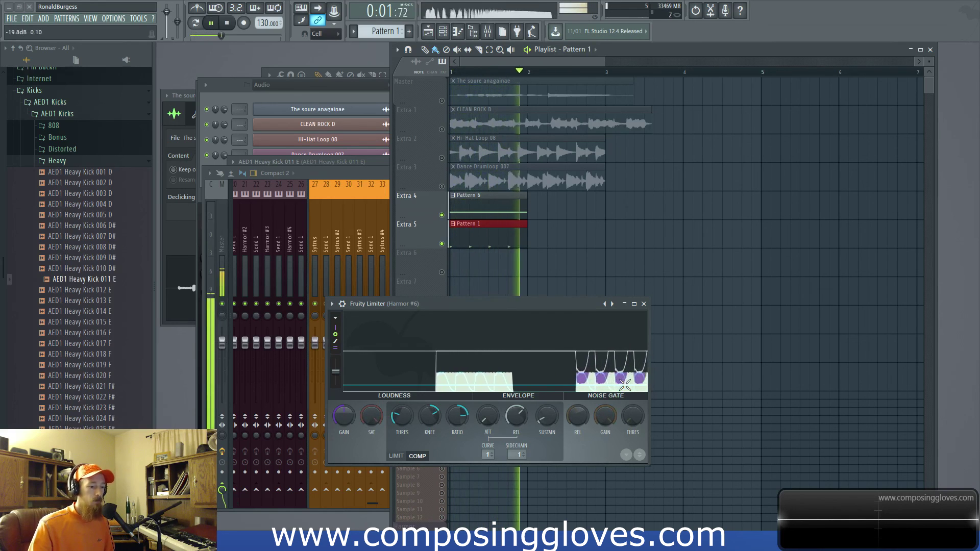
key(space)
Step: Lower the compressor threshold to -60 dB and shorten its release while replaying the kick and Harmor patterns
key(space)
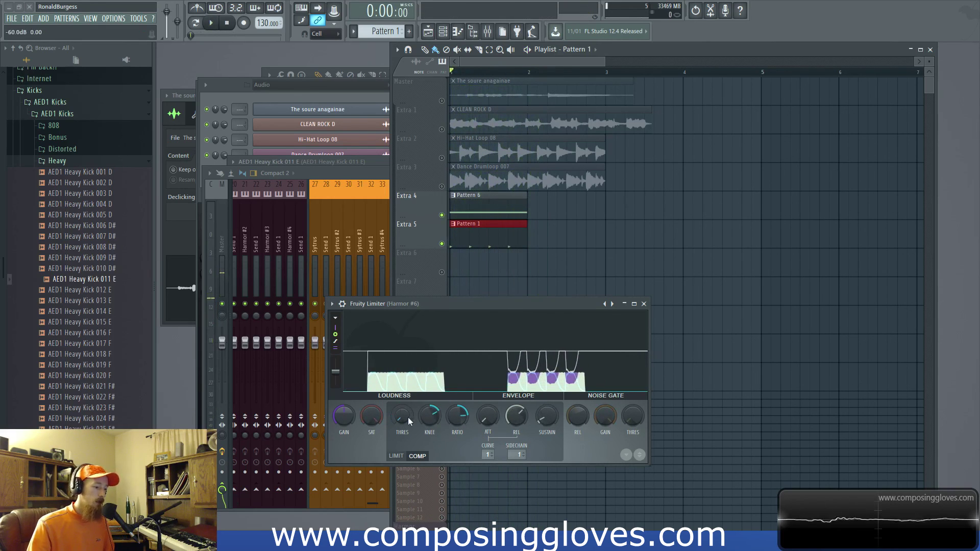
key(space)
drag(516, 418, 516, 441)
key(space)
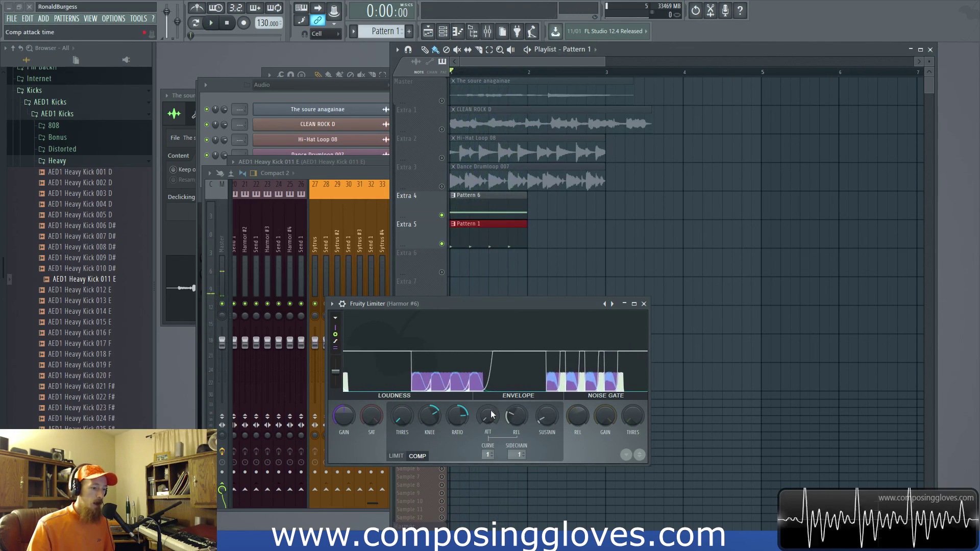
Step: Move Fruity Limiter higher and reduce the compressor's release and sustain to their minimum while replaying the patterns
drag(524, 305, 514, 251)
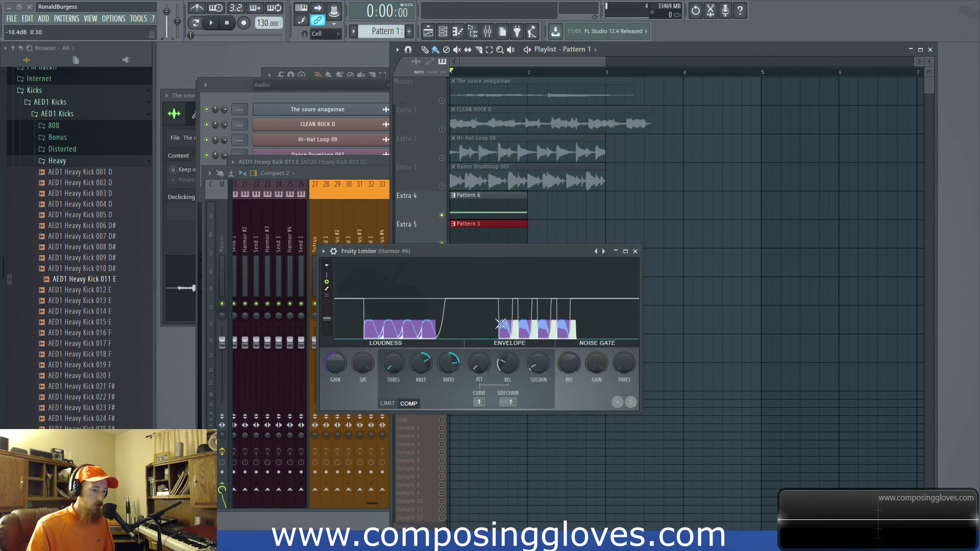
scroll(507, 362, down, 2)
key(space)
key(space)
drag(508, 370, 507, 371)
key(space)
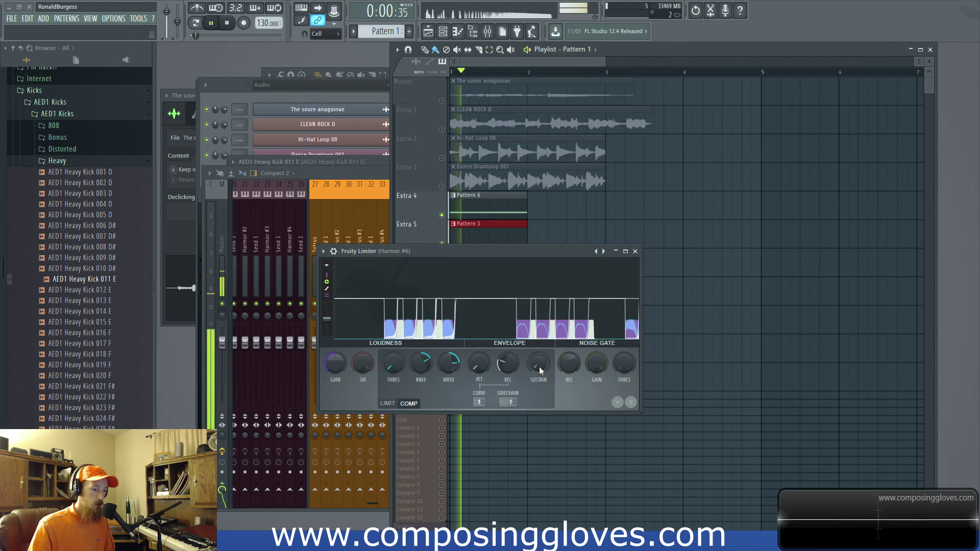
key(space)
key(space)
key(space)
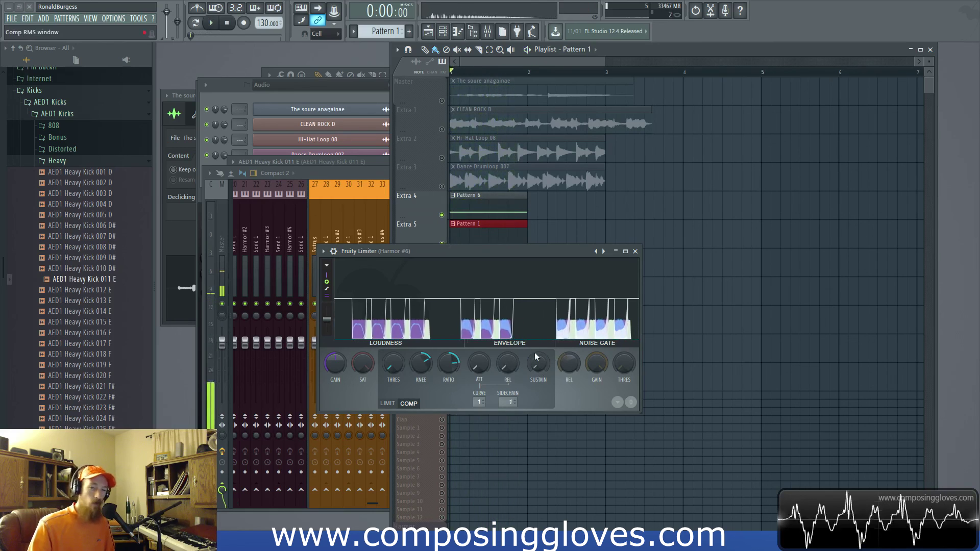
Step: Raise the compressor's sustain to about halfway and replay the patterns to test how it changes the sidechain response
drag(538, 363, 538, 347)
key(space)
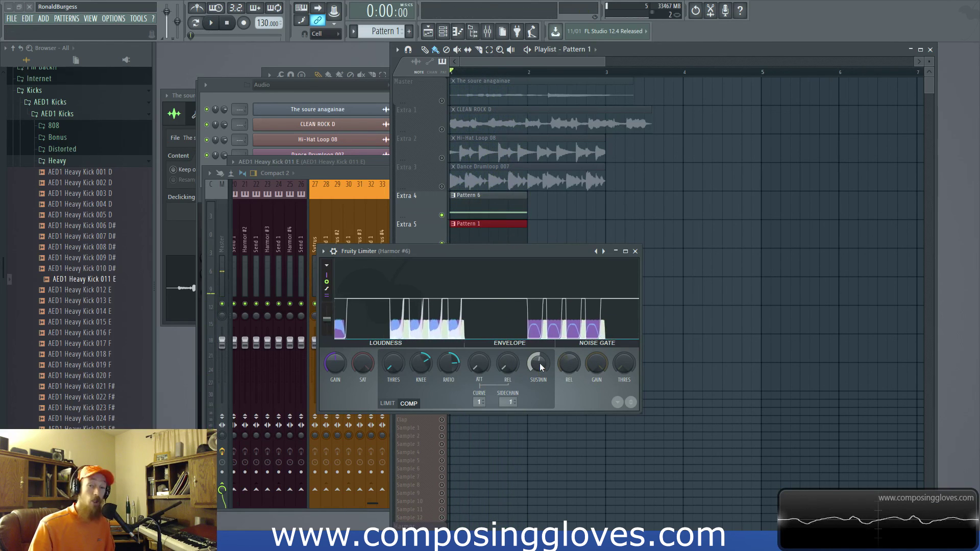
key(space)
drag(540, 363, 540, 370)
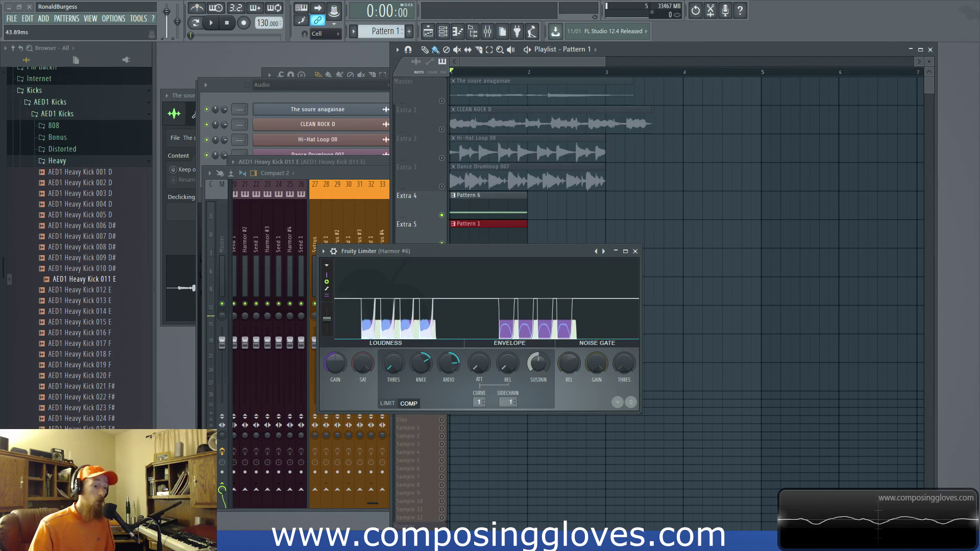
key(space)
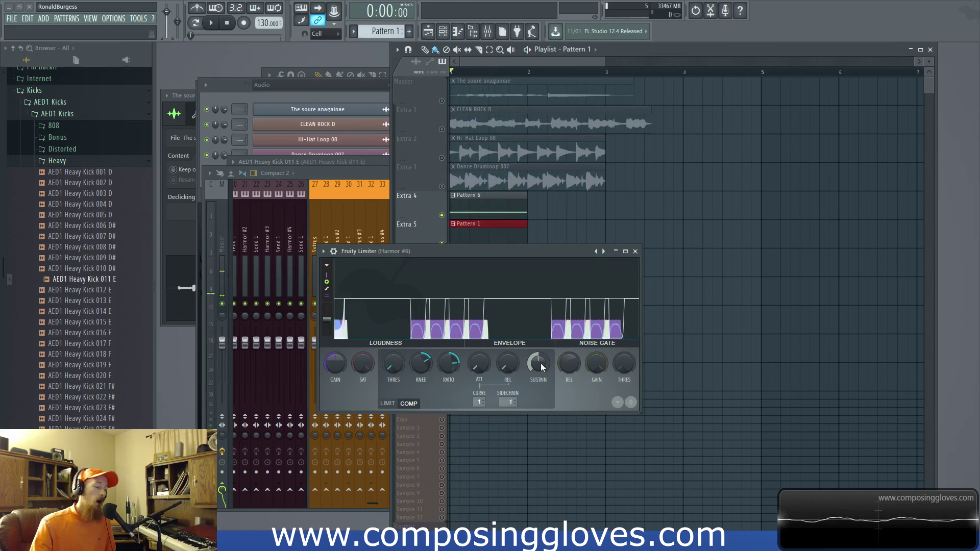
key(space)
Step: Lower the compressor's sustain and restore the release, knee and ratio to their default settings
drag(541, 363, 535, 367)
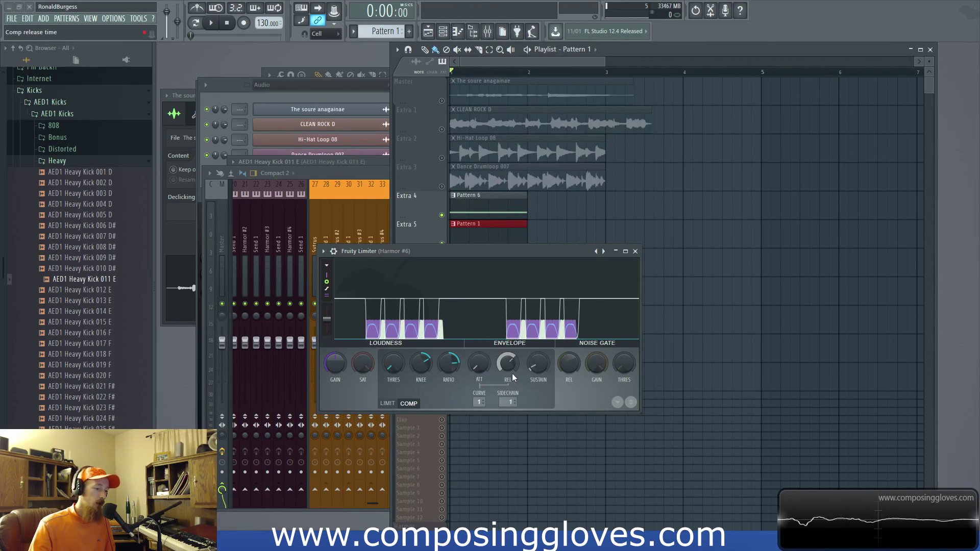
drag(450, 361, 455, 368)
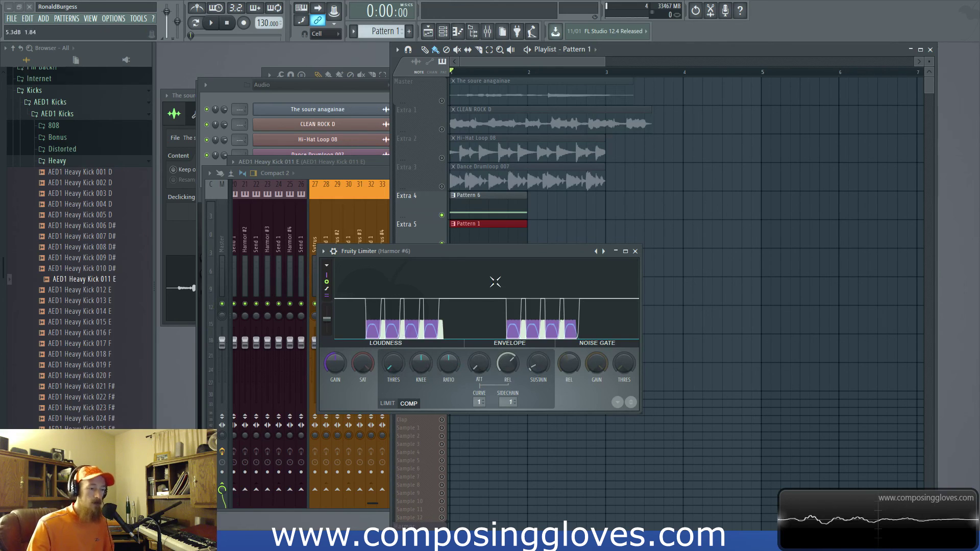
Step: Bring the mixer to the front and place the Harmor #6 Fruity Limiter window over the upper part of its Kontakt tracks
drag(498, 254, 657, 224)
click(334, 236)
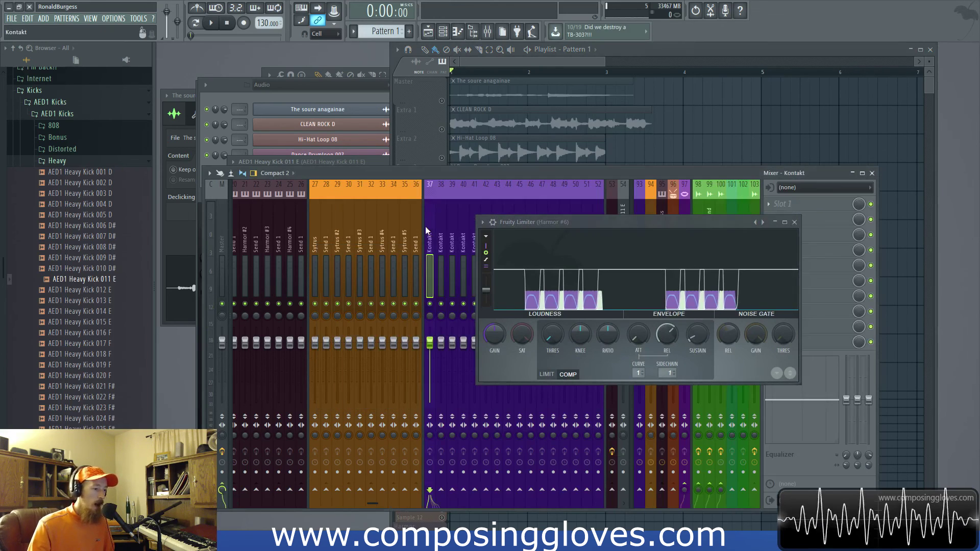
drag(592, 224, 538, 175)
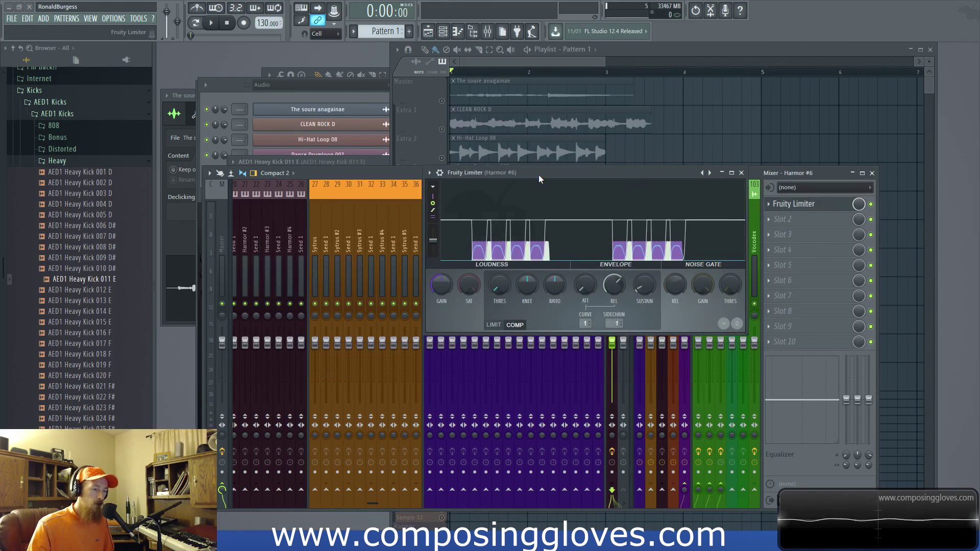